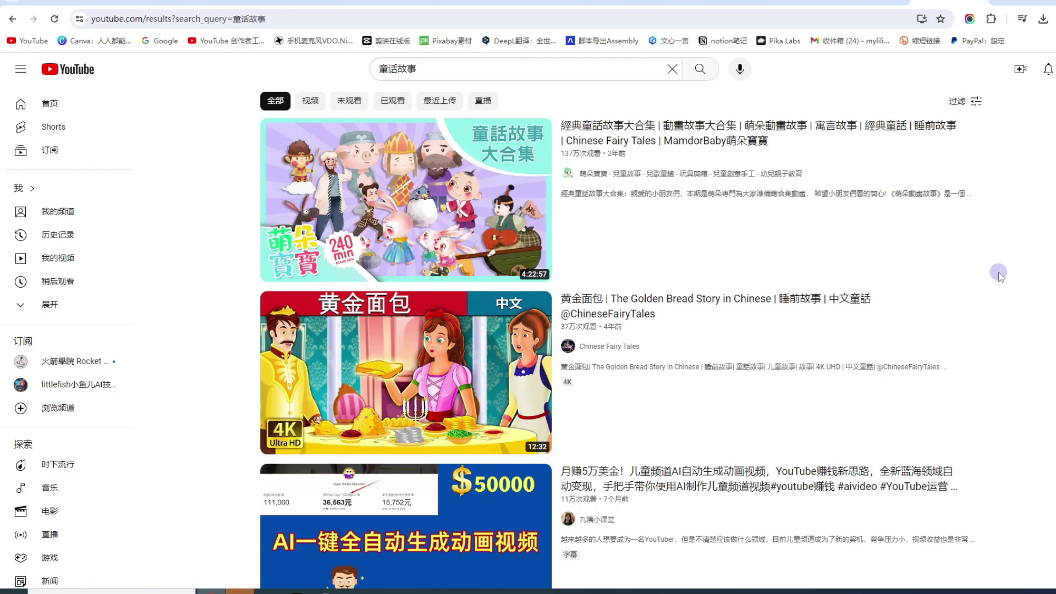
{"action": "scroll", "coordinate": [998, 274], "scroll_direction": "down", "scroll_amount": 7}
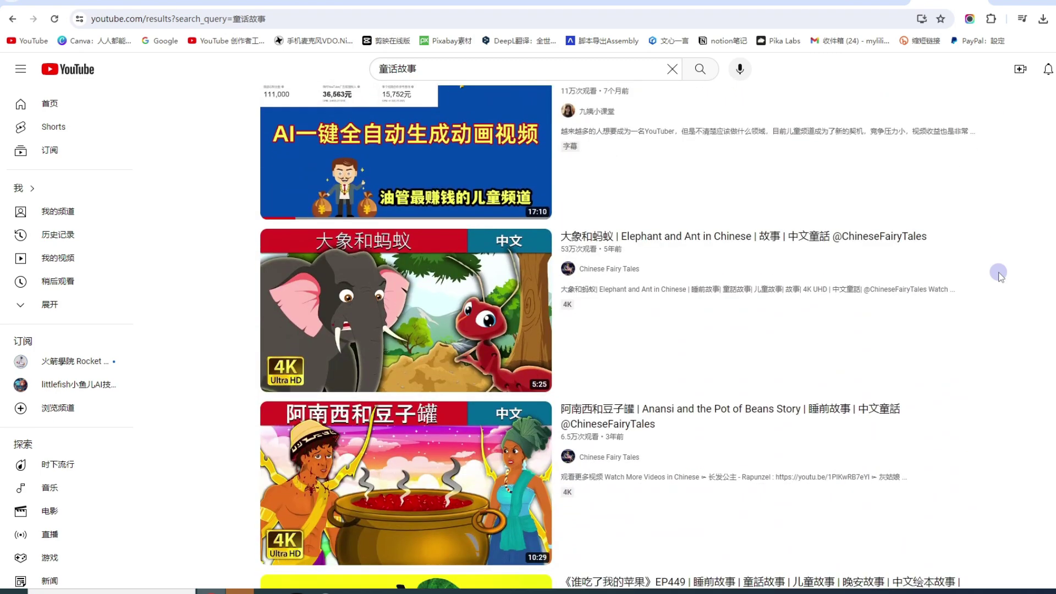
{"action": "scroll", "coordinate": [998, 273], "scroll_direction": "down", "scroll_amount": 8}
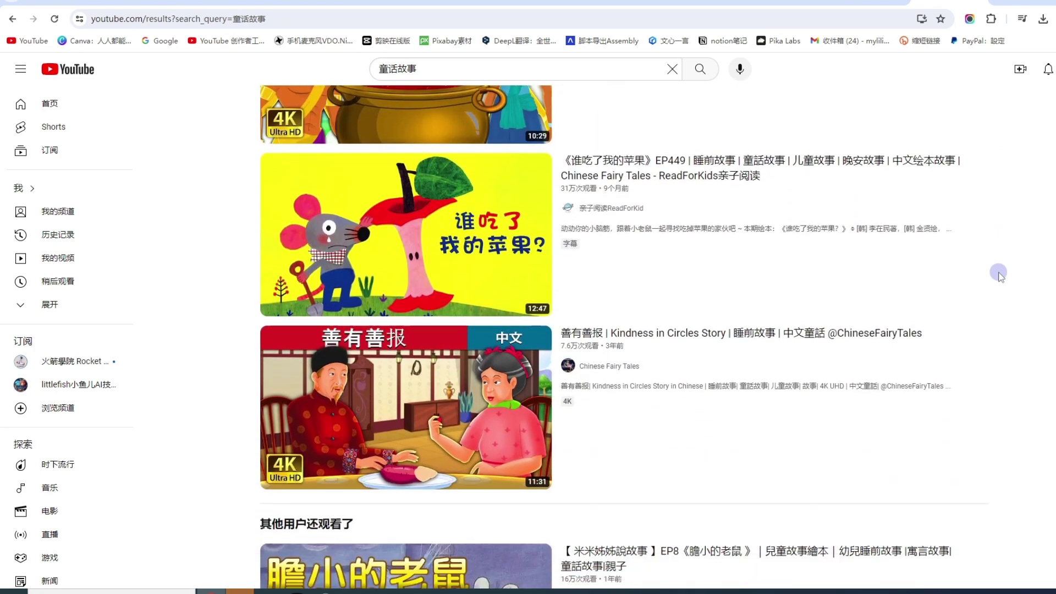
{"action": "scroll", "coordinate": [998, 274], "scroll_direction": "down", "scroll_amount": 9}
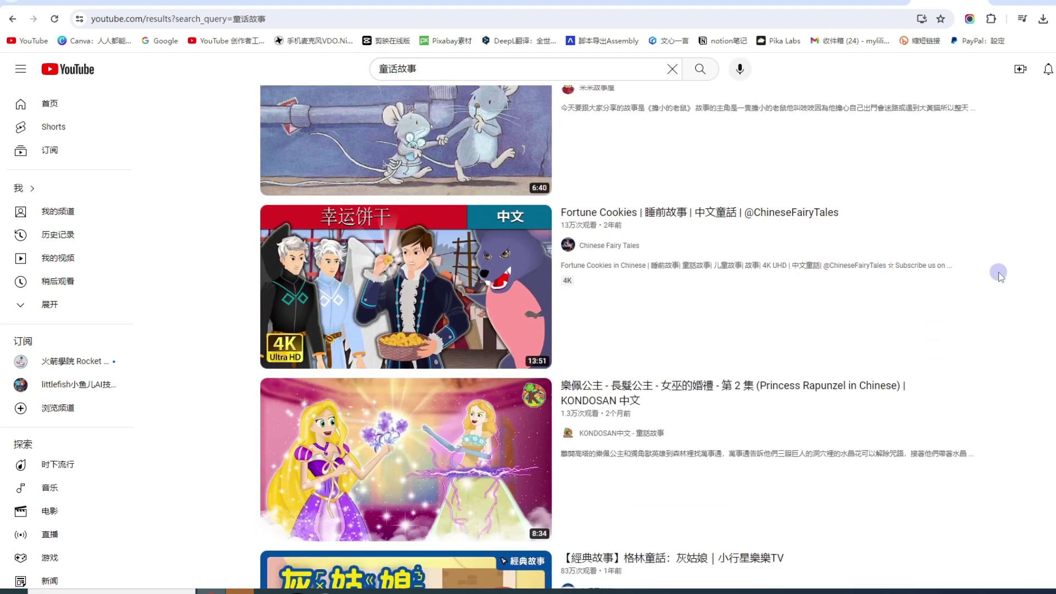
{"action": "scroll", "coordinate": [999, 273], "scroll_direction": "down", "scroll_amount": 17}
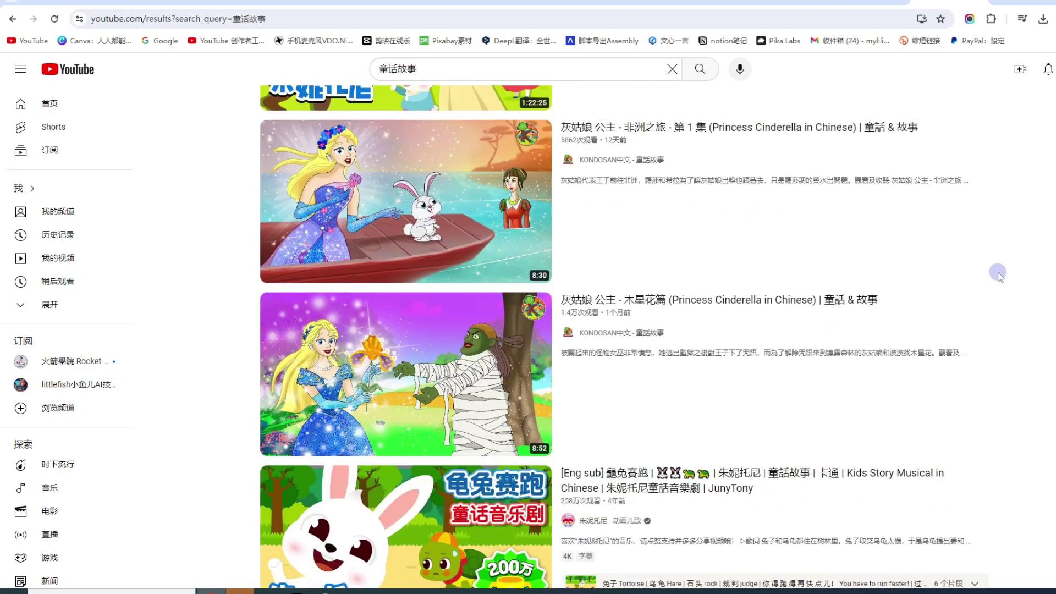
{"action": "scroll", "coordinate": [998, 273], "scroll_direction": "down", "scroll_amount": 6}
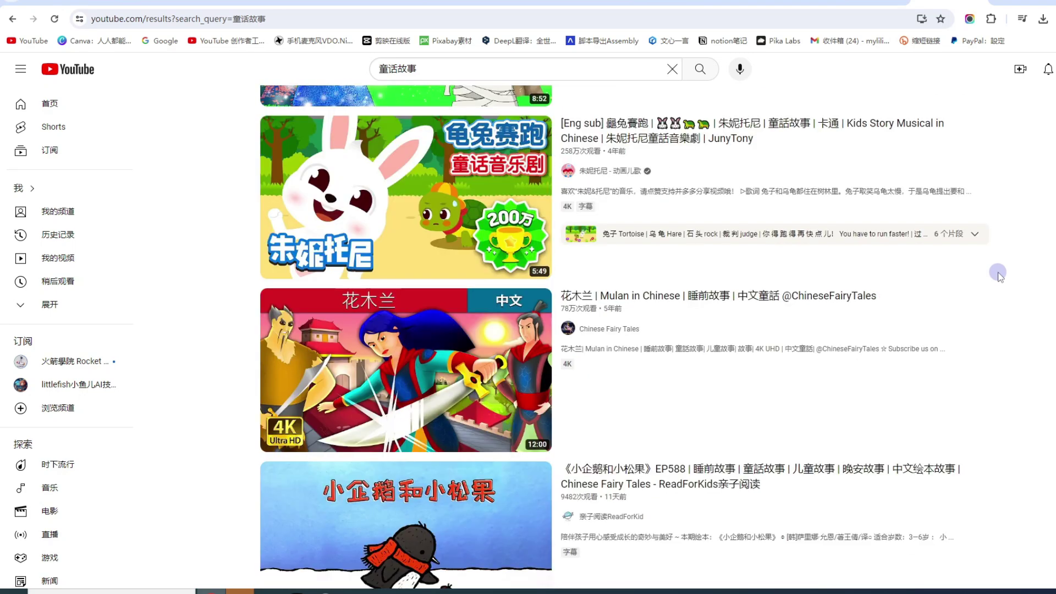
{"action": "scroll", "coordinate": [998, 274], "scroll_direction": "down", "scroll_amount": 11}
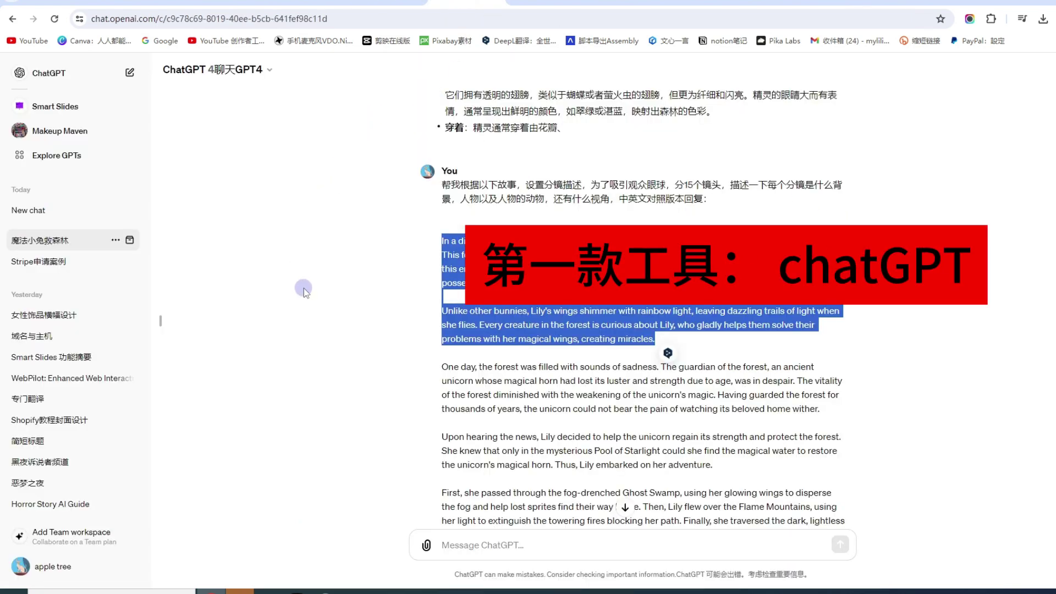
- Scroll the ChatGPT chat from the Chinese winged-bunny story prompt to the English translation request
{"action": "scroll", "coordinate": [305, 287], "scroll_direction": "up", "scroll_amount": 20}
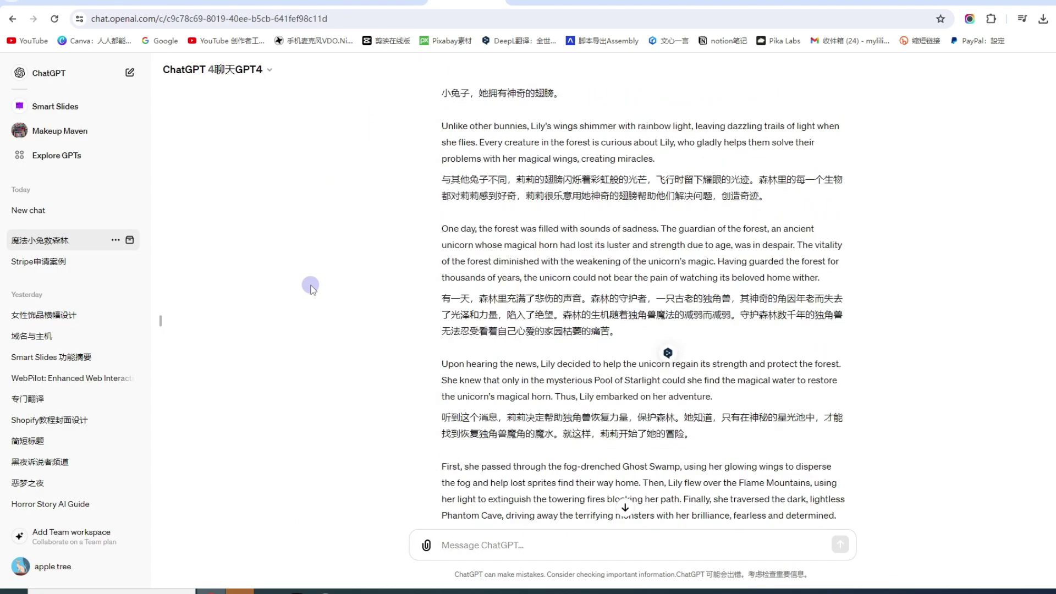
{"action": "scroll", "coordinate": [318, 286], "scroll_direction": "up", "scroll_amount": 10}
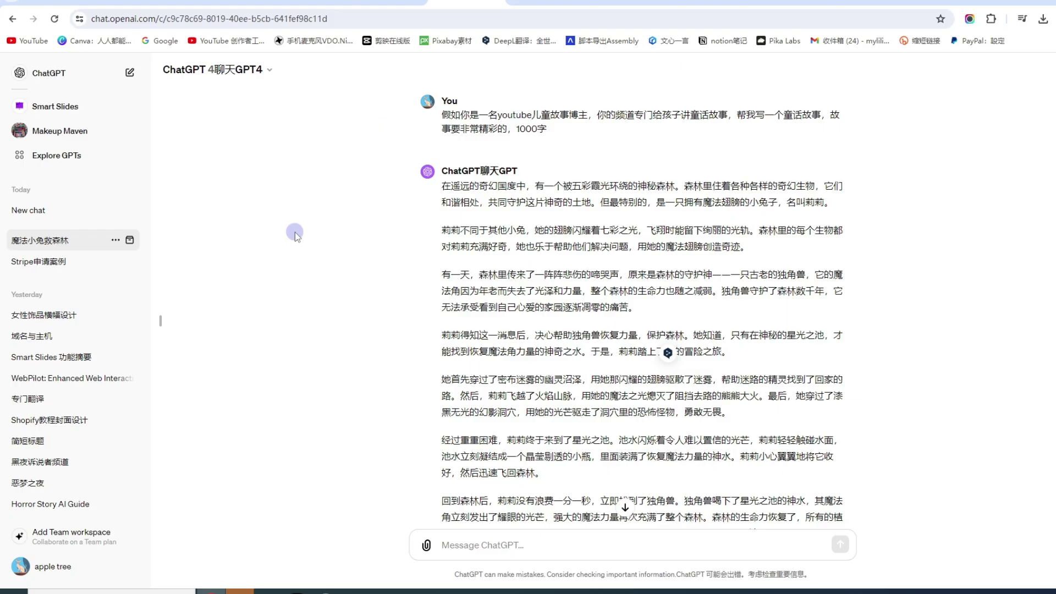
{"action": "scroll", "coordinate": [586, 238], "scroll_direction": "down", "scroll_amount": 7}
{"action": "scroll", "coordinate": [586, 238], "scroll_direction": "up", "scroll_amount": 7}
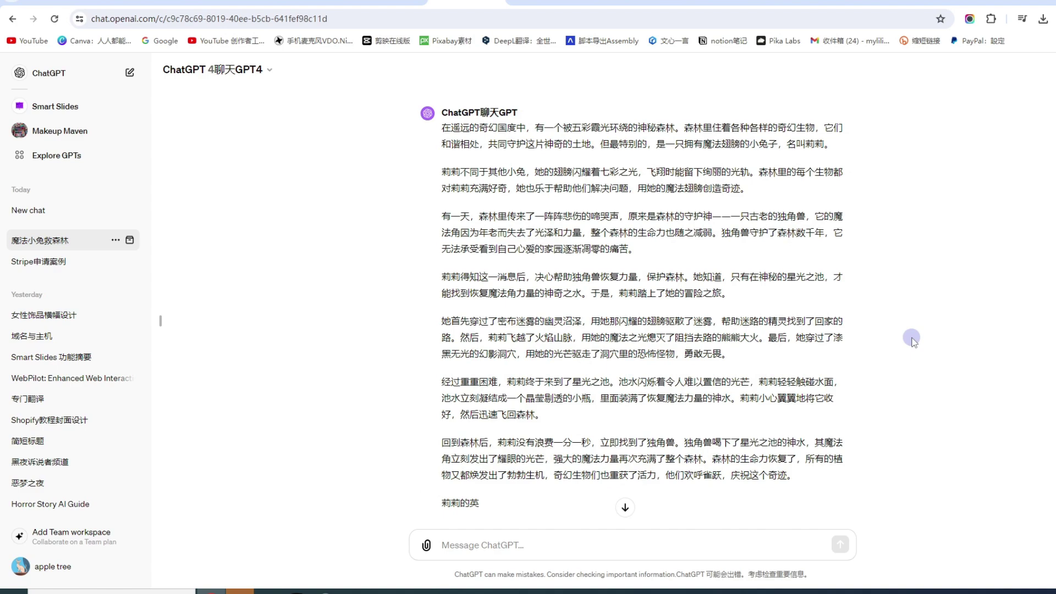
{"action": "scroll", "coordinate": [912, 338], "scroll_direction": "down", "scroll_amount": 1}
{"action": "scroll", "coordinate": [911, 338], "scroll_direction": "up", "scroll_amount": 1}
{"action": "scroll", "coordinate": [909, 340], "scroll_direction": "down", "scroll_amount": 3}
{"action": "scroll", "coordinate": [909, 341], "scroll_direction": "up", "scroll_amount": 3}
{"action": "scroll", "coordinate": [910, 340], "scroll_direction": "down", "scroll_amount": 2}
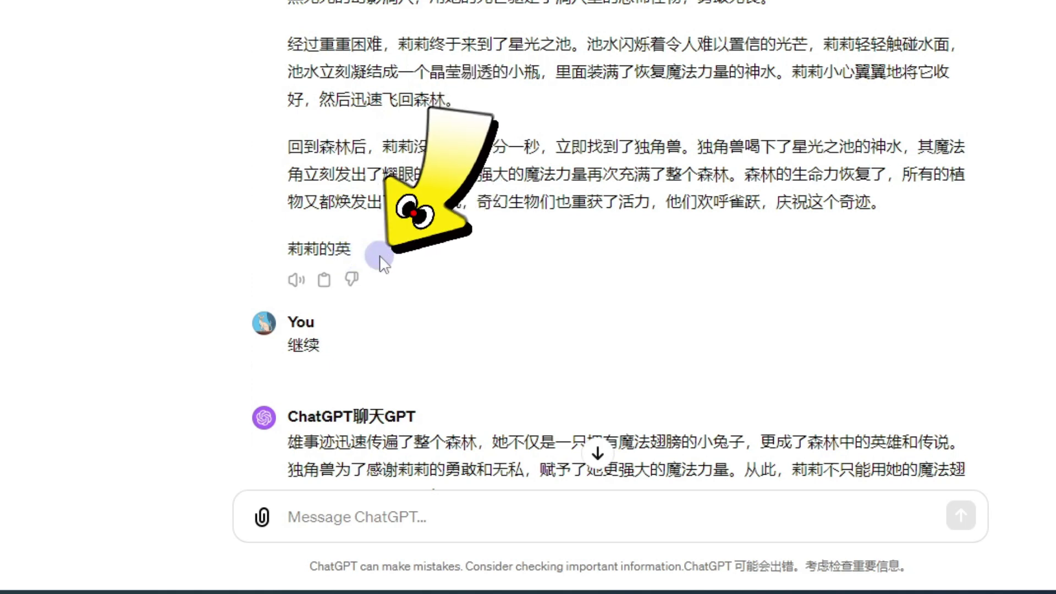
{"action": "scroll", "coordinate": [379, 258], "scroll_direction": "down", "scroll_amount": 2}
{"action": "scroll", "coordinate": [345, 265], "scroll_direction": "down", "scroll_amount": 10}
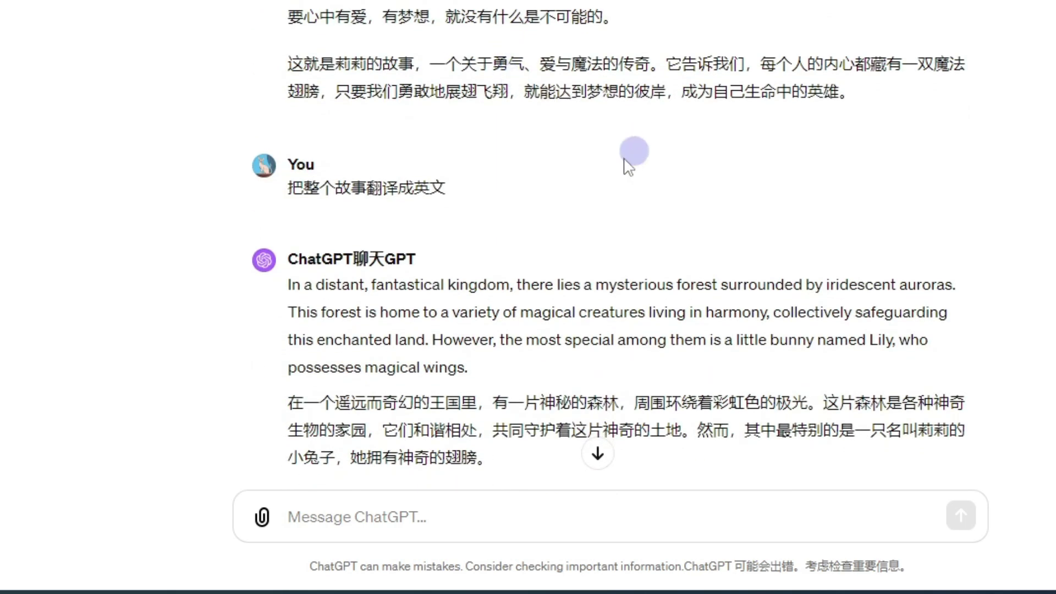
{"action": "scroll", "coordinate": [545, 145], "scroll_direction": "up", "scroll_amount": 1}
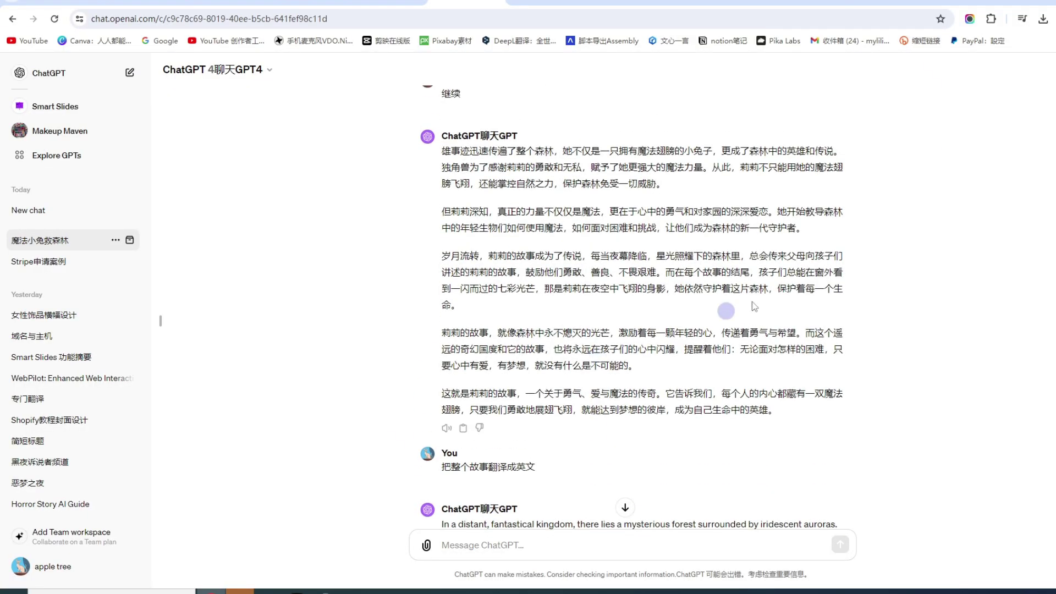
- Bring up the YouTube 童话故事 search results and scroll through the videos
{"action": "left_click", "coordinate": [932, 6]}
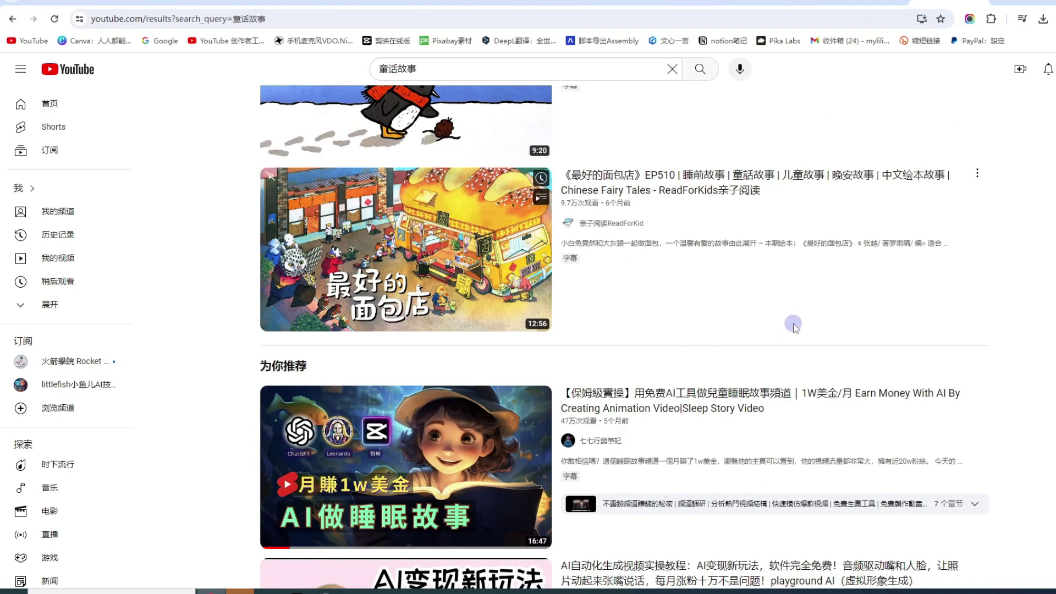
{"action": "scroll", "coordinate": [795, 325], "scroll_direction": "up", "scroll_amount": 4}
{"action": "scroll", "coordinate": [958, 333], "scroll_direction": "up", "scroll_amount": 7}
{"action": "scroll", "coordinate": [958, 333], "scroll_direction": "down", "scroll_amount": 5}
{"action": "scroll", "coordinate": [958, 332], "scroll_direction": "down", "scroll_amount": 8}
{"action": "scroll", "coordinate": [958, 332], "scroll_direction": "down", "scroll_amount": 10}
- Return to ChatGPT and scroll down to the looks-and-clothing reply for Luna, the unicorn and sprites
{"action": "key", "text": "ctrl+shift+Tab"}
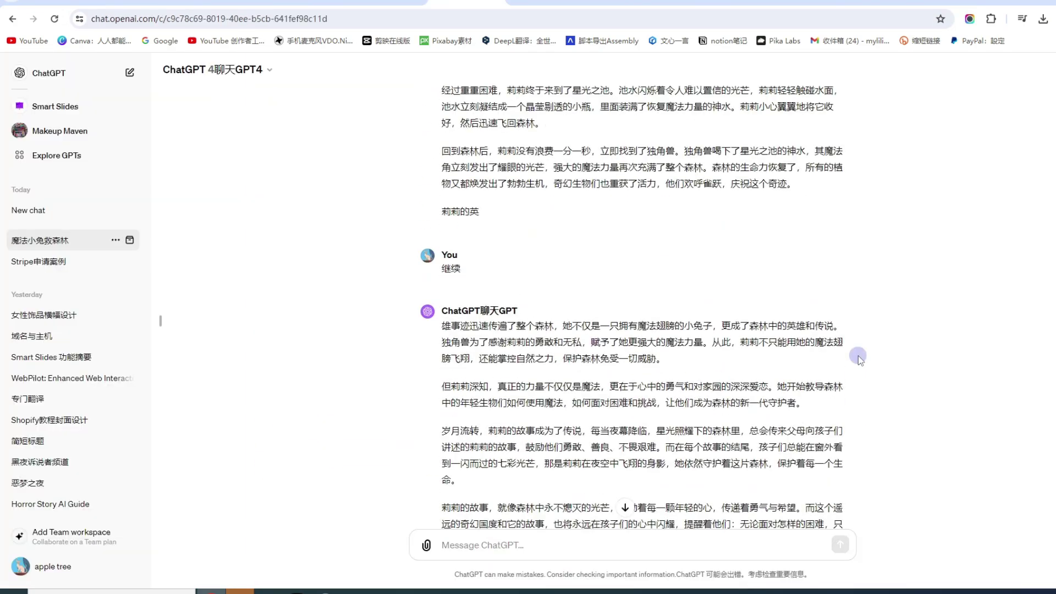
{"action": "scroll", "coordinate": [858, 354], "scroll_direction": "down", "scroll_amount": 7}
{"action": "scroll", "coordinate": [858, 355], "scroll_direction": "down", "scroll_amount": 5}
{"action": "scroll", "coordinate": [858, 355], "scroll_direction": "up", "scroll_amount": 11}
{"action": "scroll", "coordinate": [858, 354], "scroll_direction": "down", "scroll_amount": 4}
{"action": "scroll", "coordinate": [869, 345], "scroll_direction": "up", "scroll_amount": 9}
{"action": "scroll", "coordinate": [869, 346], "scroll_direction": "up", "scroll_amount": 2}
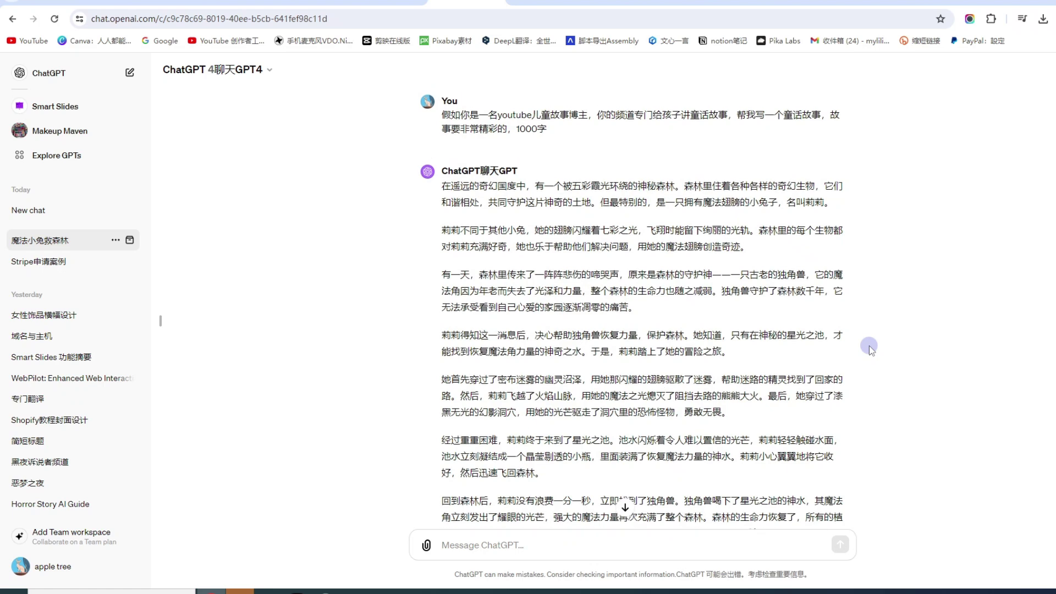
{"action": "scroll", "coordinate": [645, 208], "scroll_direction": "down", "scroll_amount": 4}
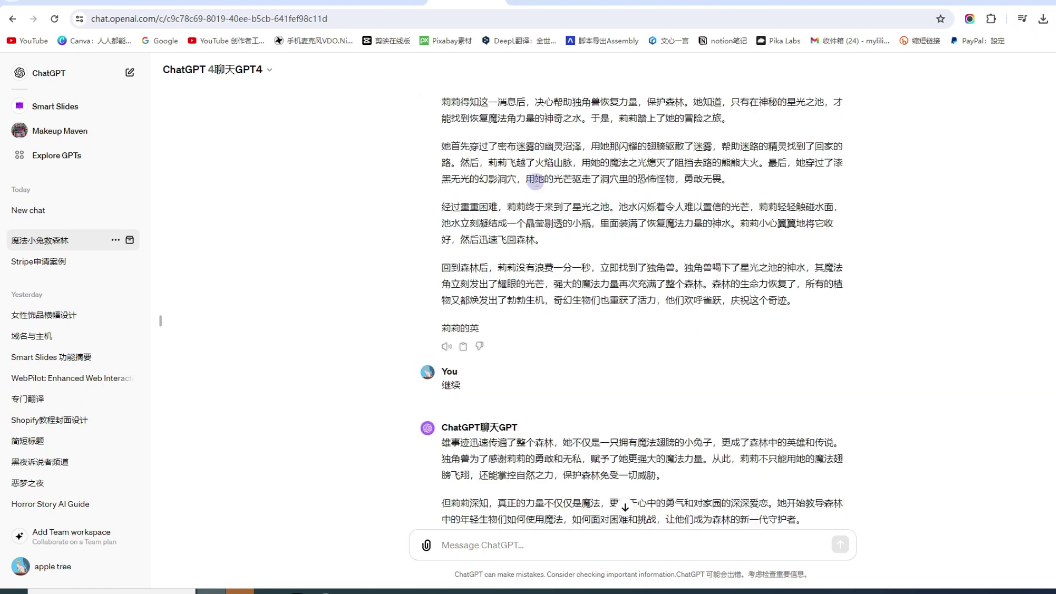
{"action": "scroll", "coordinate": [732, 290], "scroll_direction": "down", "scroll_amount": 5}
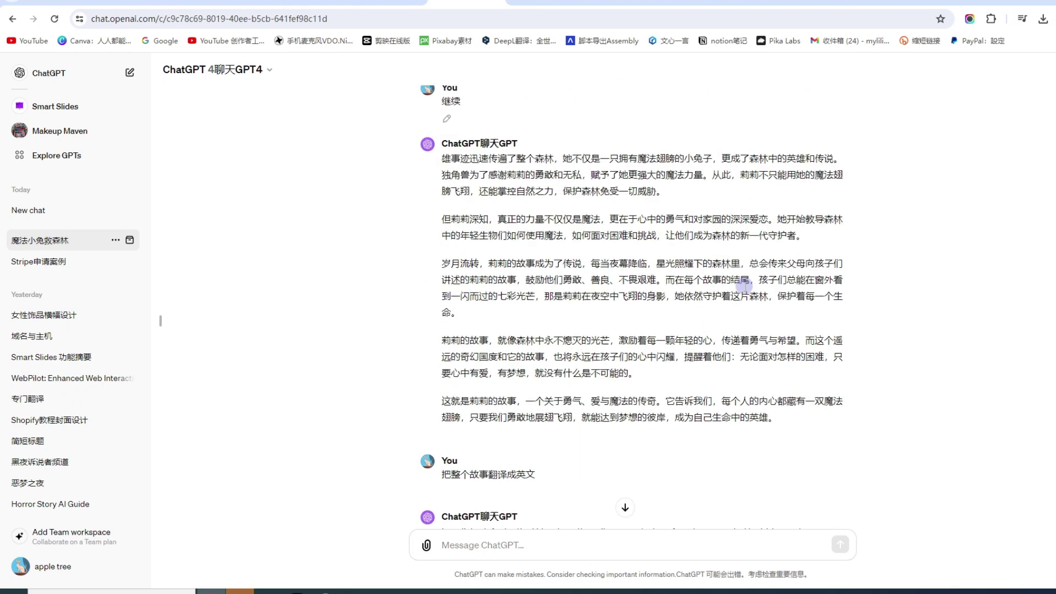
{"action": "scroll", "coordinate": [741, 292], "scroll_direction": "down", "scroll_amount": 13}
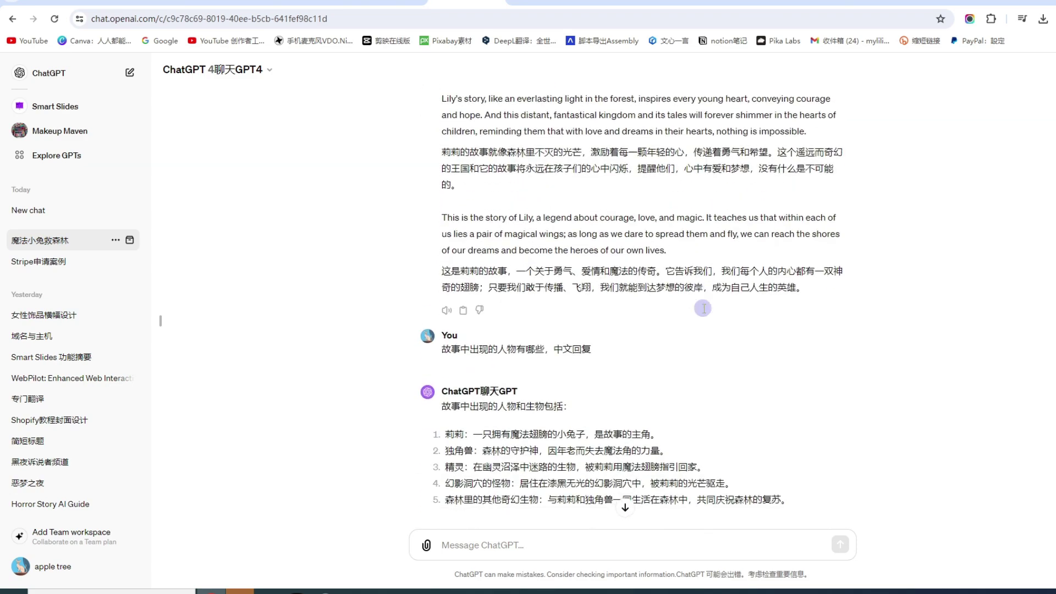
{"action": "scroll", "coordinate": [703, 308], "scroll_direction": "down", "scroll_amount": 1}
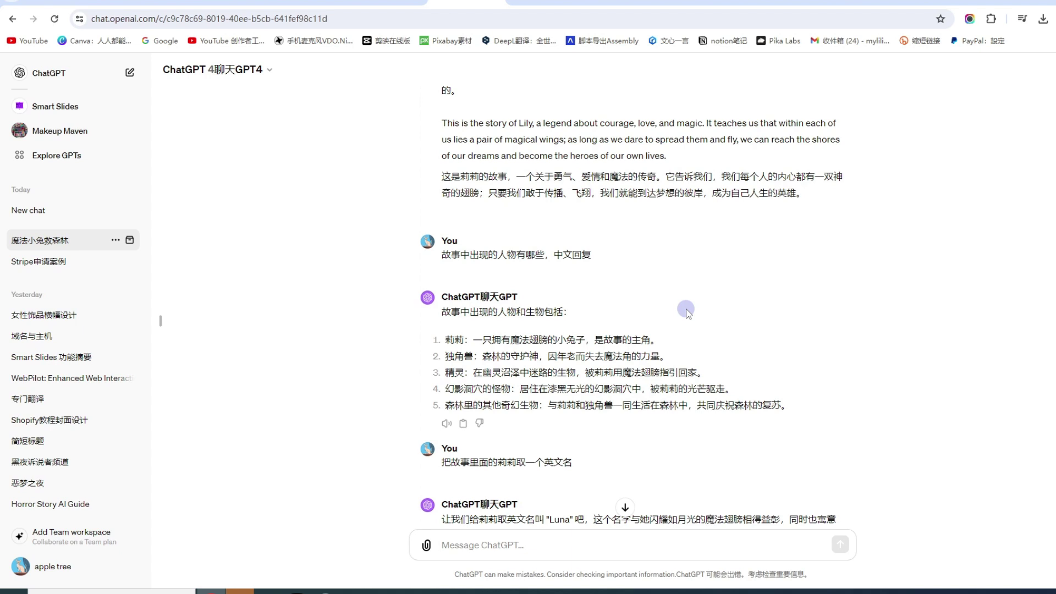
{"action": "scroll", "coordinate": [686, 311], "scroll_direction": "down", "scroll_amount": 1}
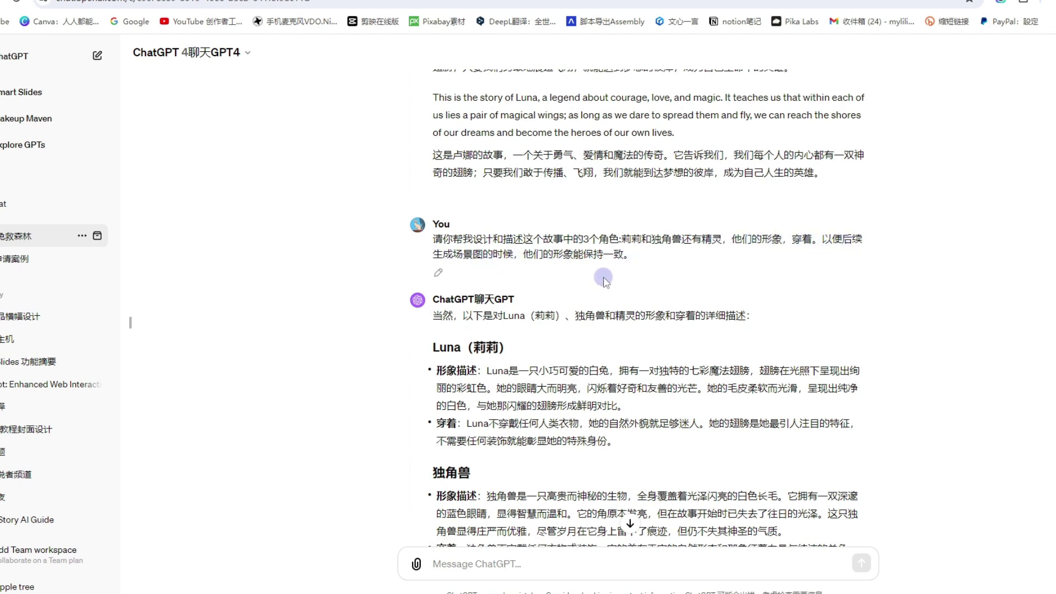
{"action": "scroll", "coordinate": [603, 285], "scroll_direction": "down", "scroll_amount": 3}
{"action": "scroll", "coordinate": [607, 288], "scroll_direction": "up", "scroll_amount": 1}
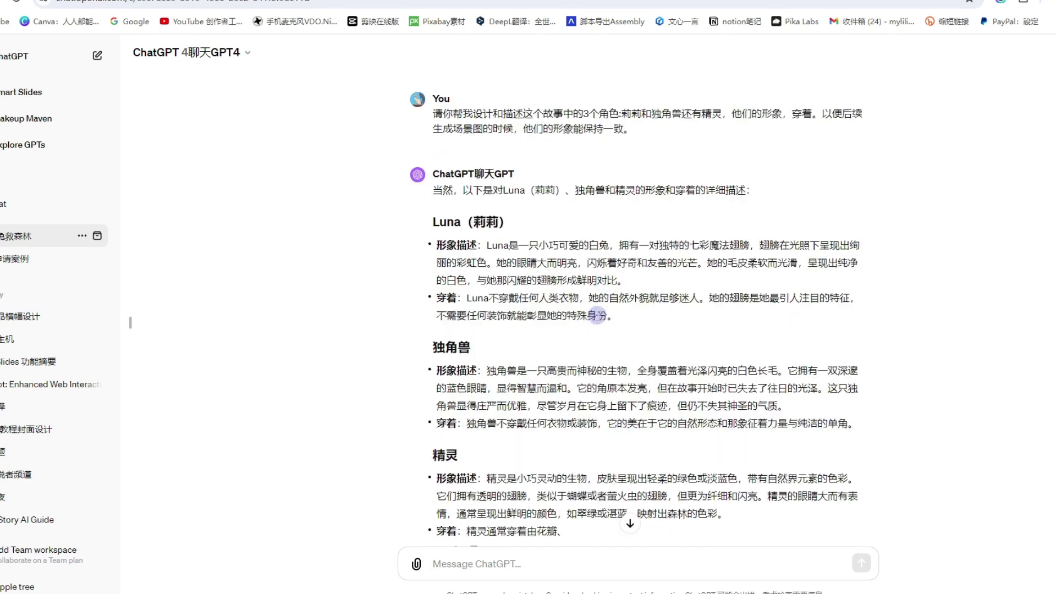
{"action": "scroll", "coordinate": [597, 315], "scroll_direction": "down", "scroll_amount": 1}
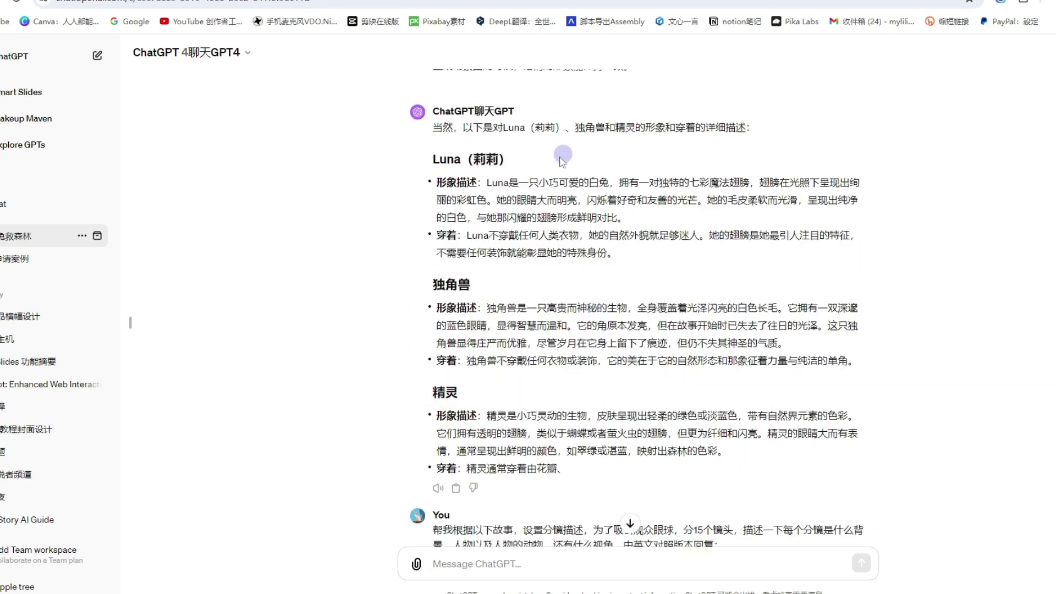
{"action": "scroll", "coordinate": [530, 164], "scroll_direction": "down", "scroll_amount": 2}
{"action": "scroll", "coordinate": [651, 297], "scroll_direction": "down", "scroll_amount": 6}
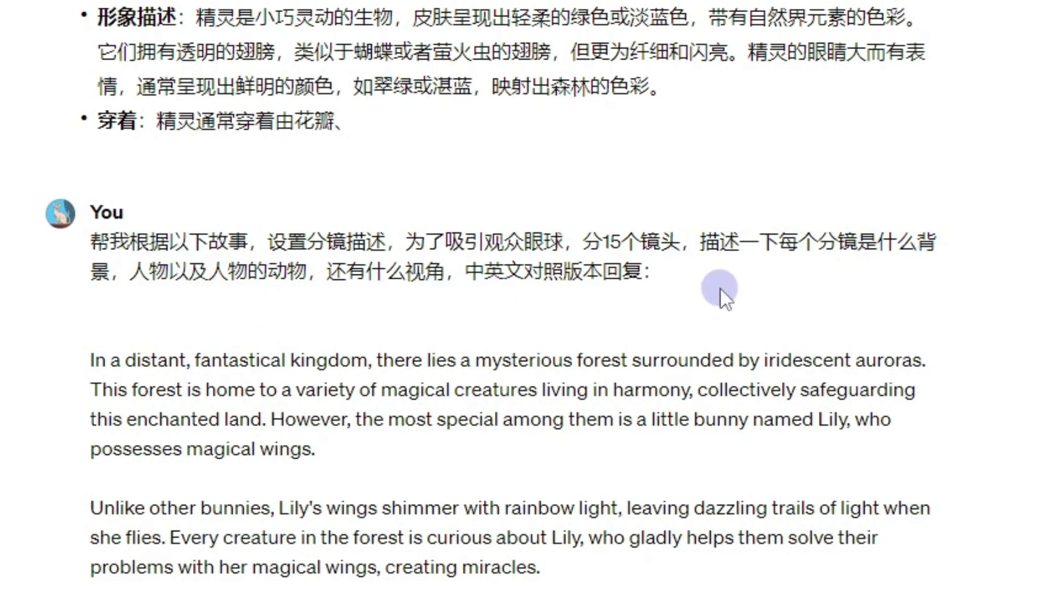
- Read through the storyboard reply's Chinese descriptions for Shots Three through Seven
{"action": "scroll", "coordinate": [721, 301], "scroll_direction": "down", "scroll_amount": 15}
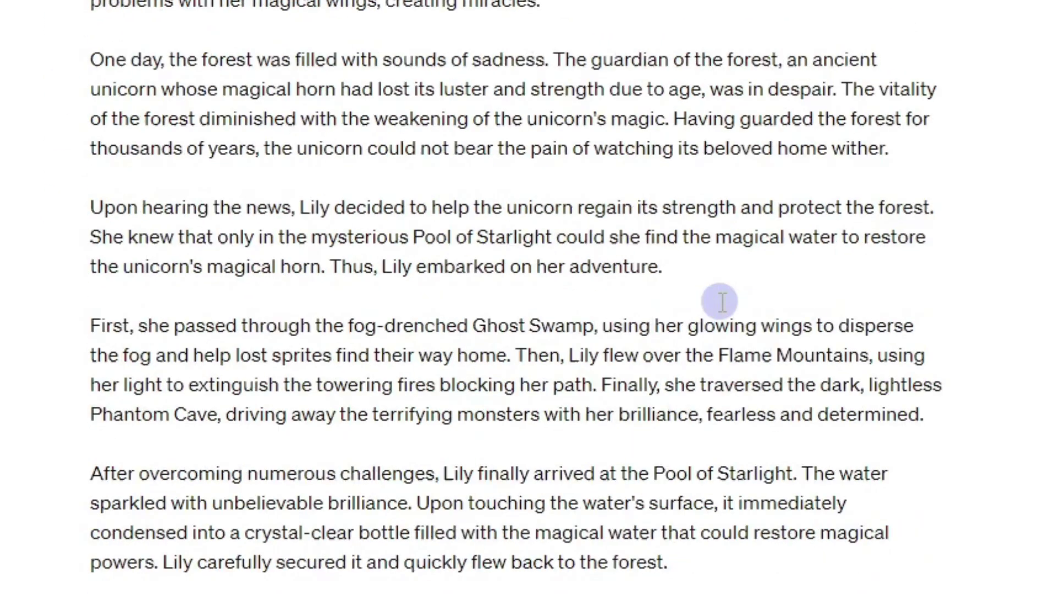
{"action": "scroll", "coordinate": [721, 302], "scroll_direction": "down", "scroll_amount": 10}
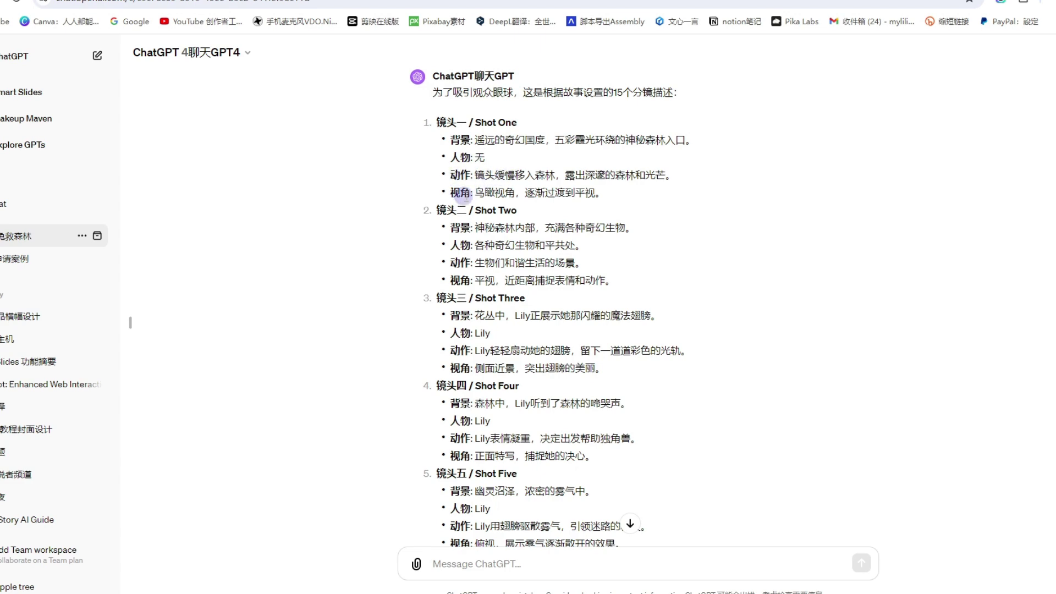
{"action": "scroll", "coordinate": [541, 193], "scroll_direction": "down", "scroll_amount": 8}
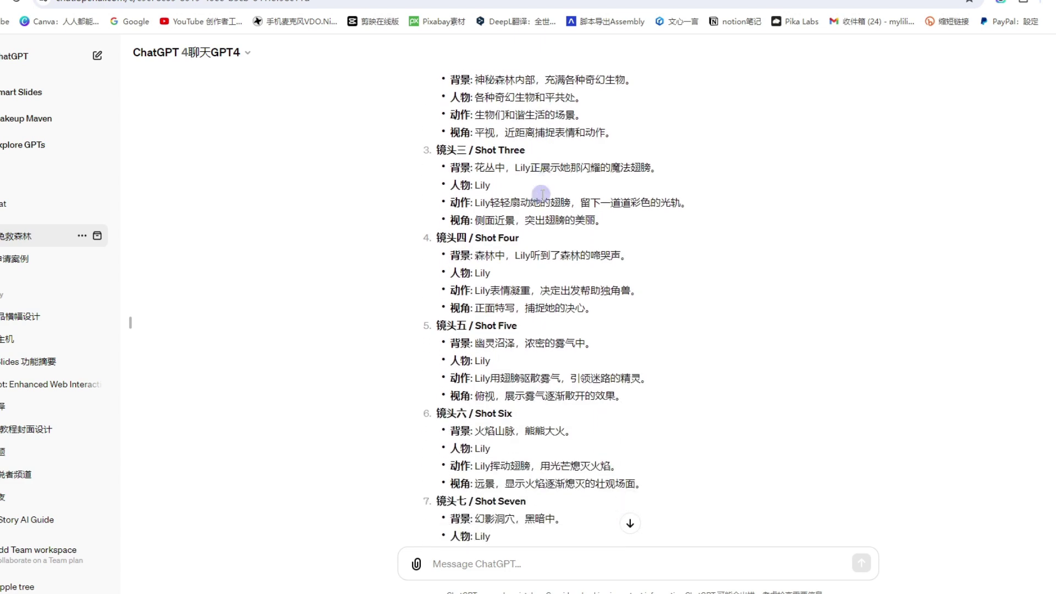
{"action": "scroll", "coordinate": [543, 196], "scroll_direction": "up", "scroll_amount": 20}
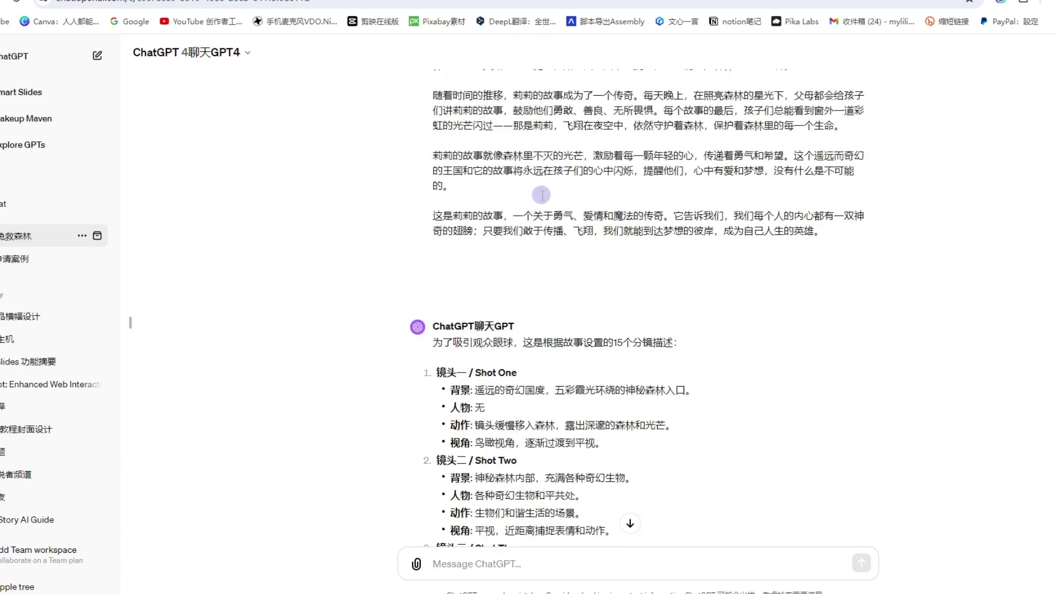
{"action": "scroll", "coordinate": [543, 196], "scroll_direction": "up", "scroll_amount": 10}
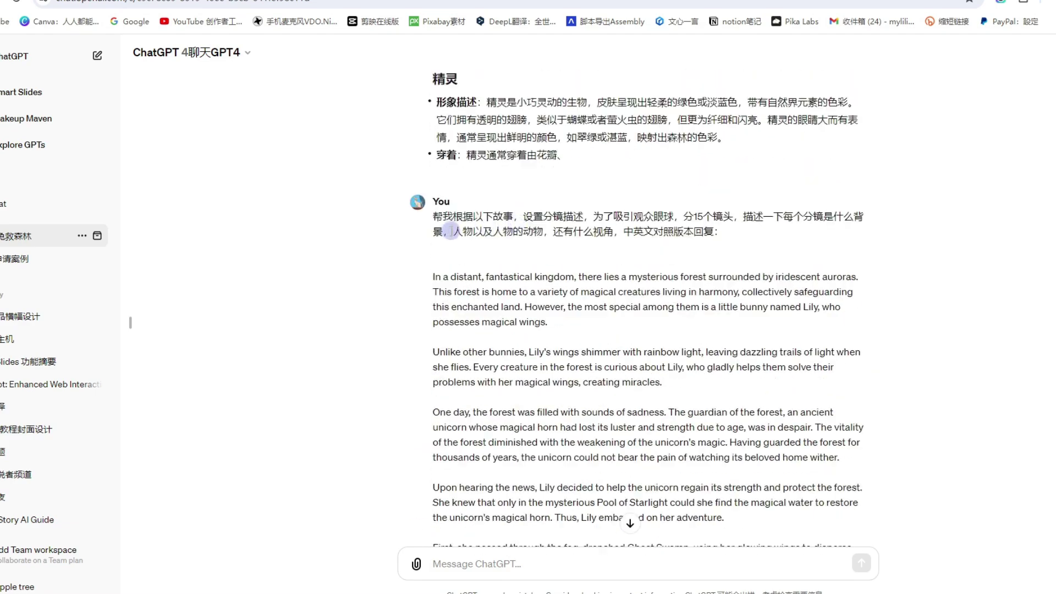
{"action": "left_click_drag", "start_coordinate": [434, 215], "coordinate": [626, 218]}
{"action": "left_click", "coordinate": [772, 249]}
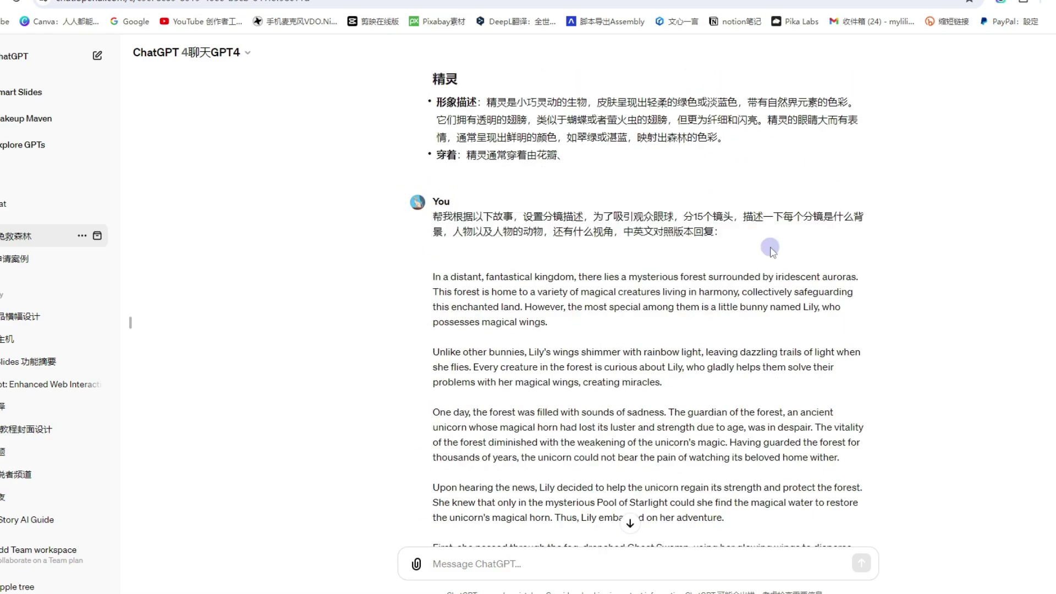
{"action": "scroll", "coordinate": [770, 244], "scroll_direction": "down", "scroll_amount": 12}
{"action": "scroll", "coordinate": [769, 242], "scroll_direction": "up", "scroll_amount": 14}
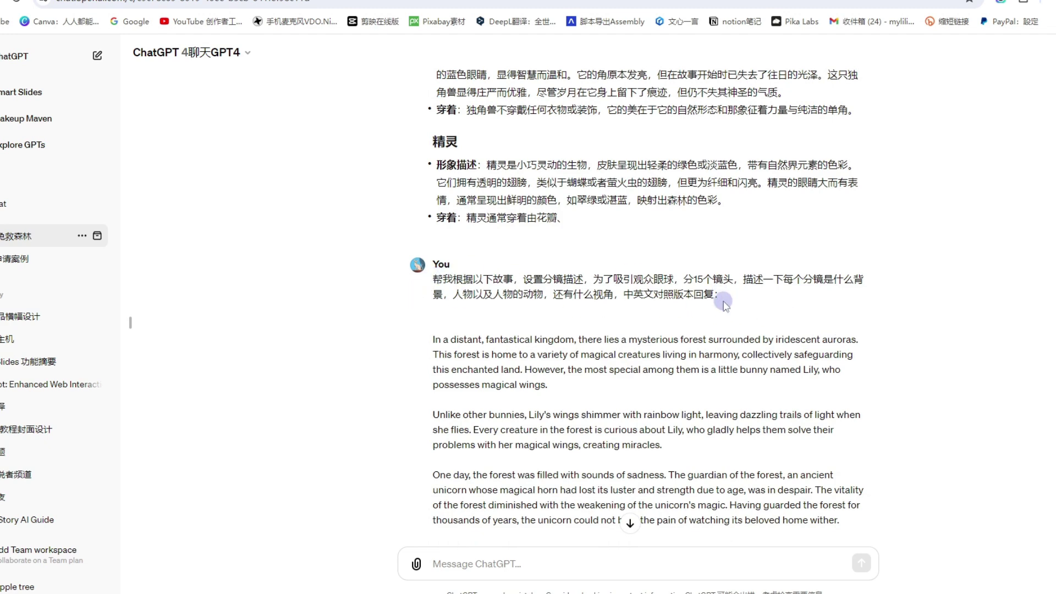
{"action": "scroll", "coordinate": [738, 313], "scroll_direction": "down", "scroll_amount": 20}
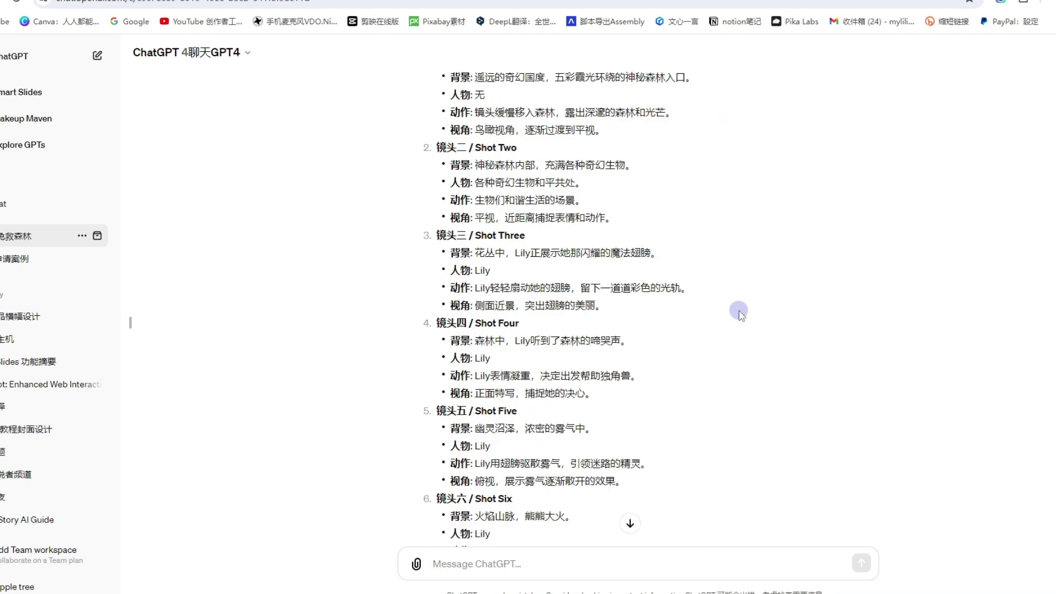
{"action": "scroll", "coordinate": [738, 313], "scroll_direction": "down", "scroll_amount": 3}
{"action": "scroll", "coordinate": [739, 312], "scroll_direction": "up", "scroll_amount": 3}
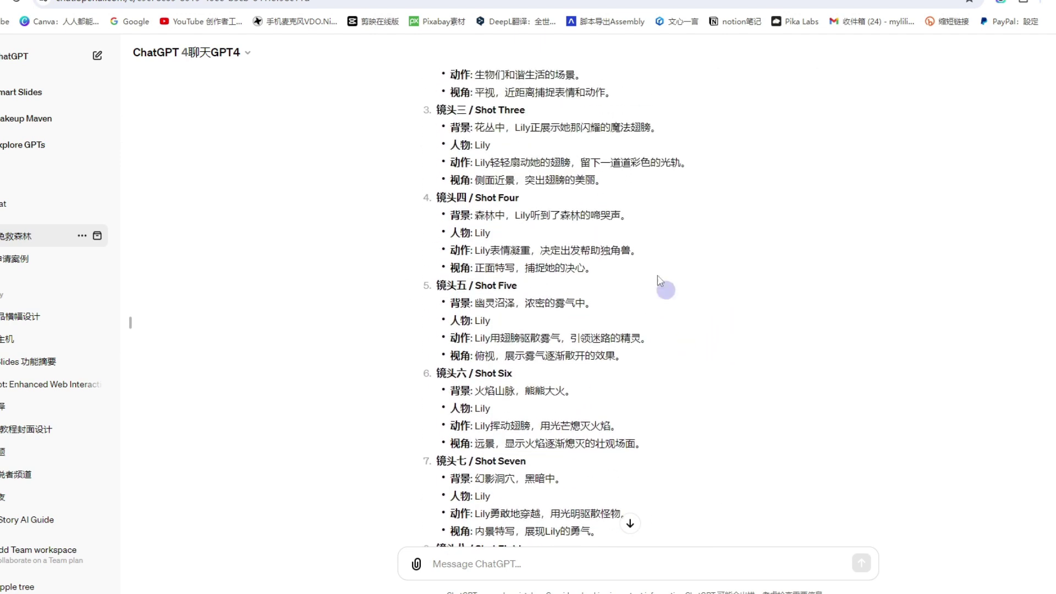
- Go to leonardo.ai and launch the app dashboard
{"action": "left_click", "coordinate": [547, 0]}
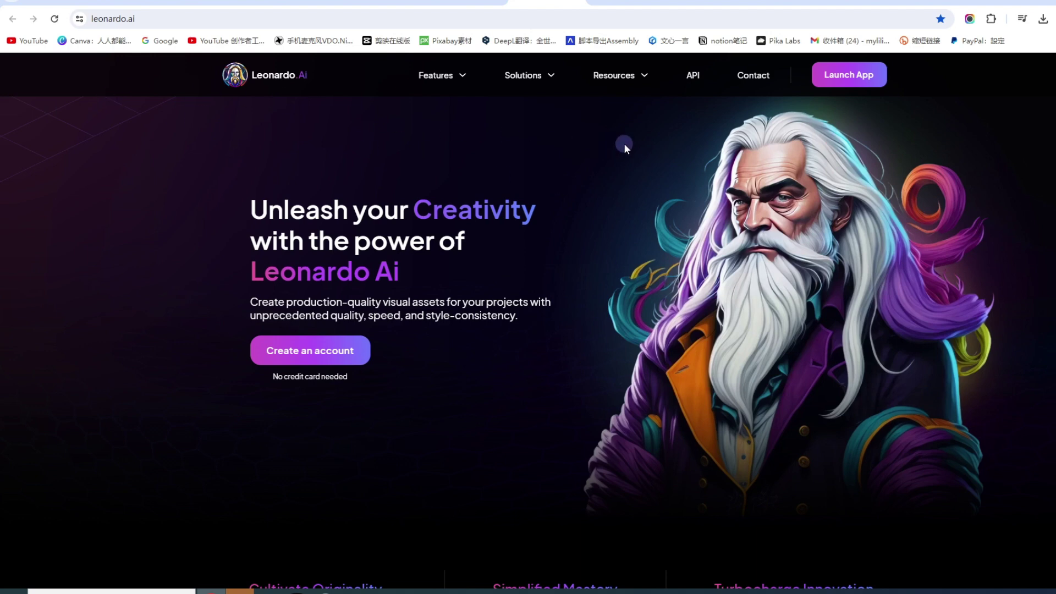
{"action": "left_click", "coordinate": [322, 356]}
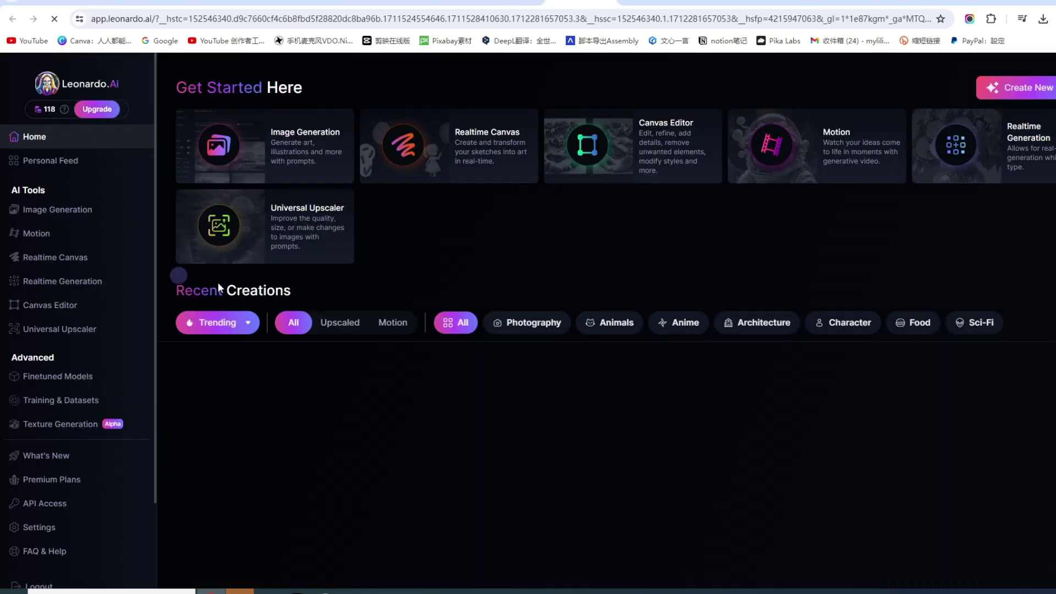
{"action": "scroll", "coordinate": [583, 350], "scroll_direction": "down", "scroll_amount": 2}
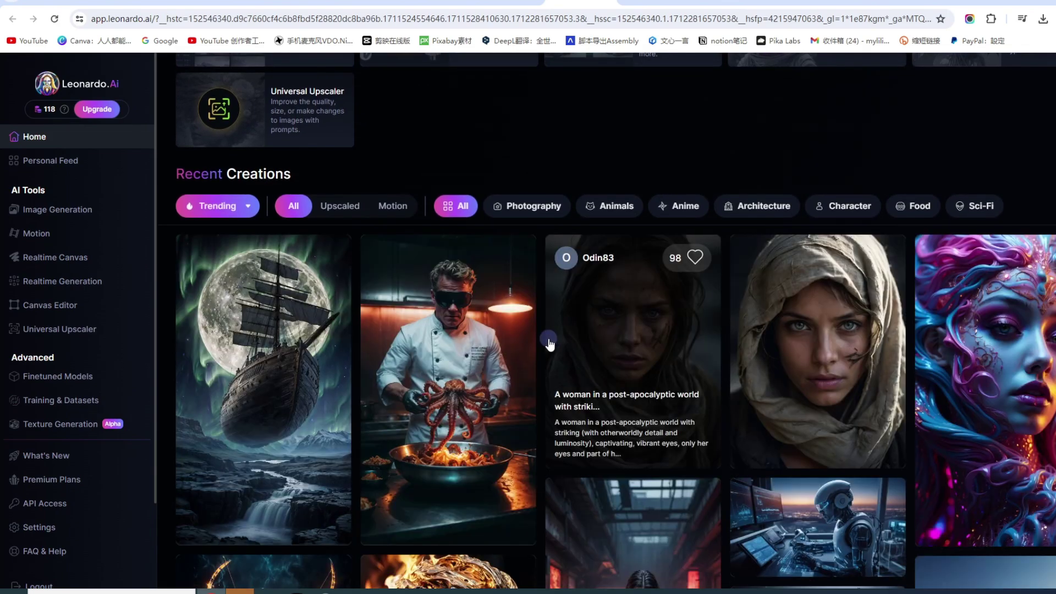
{"action": "scroll", "coordinate": [550, 342], "scroll_direction": "down", "scroll_amount": 6}
{"action": "scroll", "coordinate": [549, 342], "scroll_direction": "down", "scroll_amount": 7}
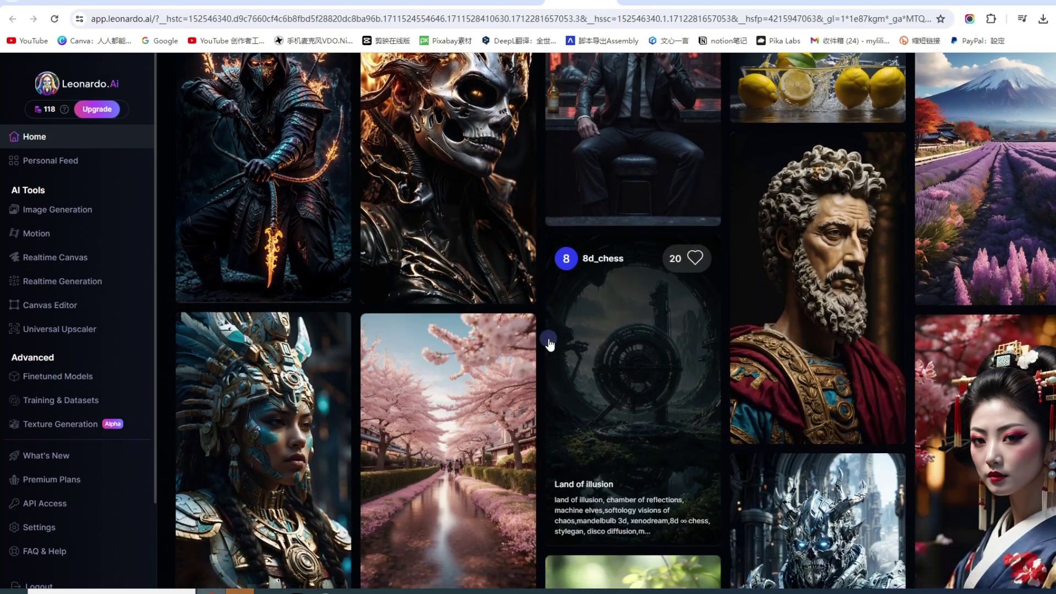
{"action": "scroll", "coordinate": [547, 338], "scroll_direction": "down", "scroll_amount": 6}
{"action": "scroll", "coordinate": [546, 337], "scroll_direction": "up", "scroll_amount": 20}
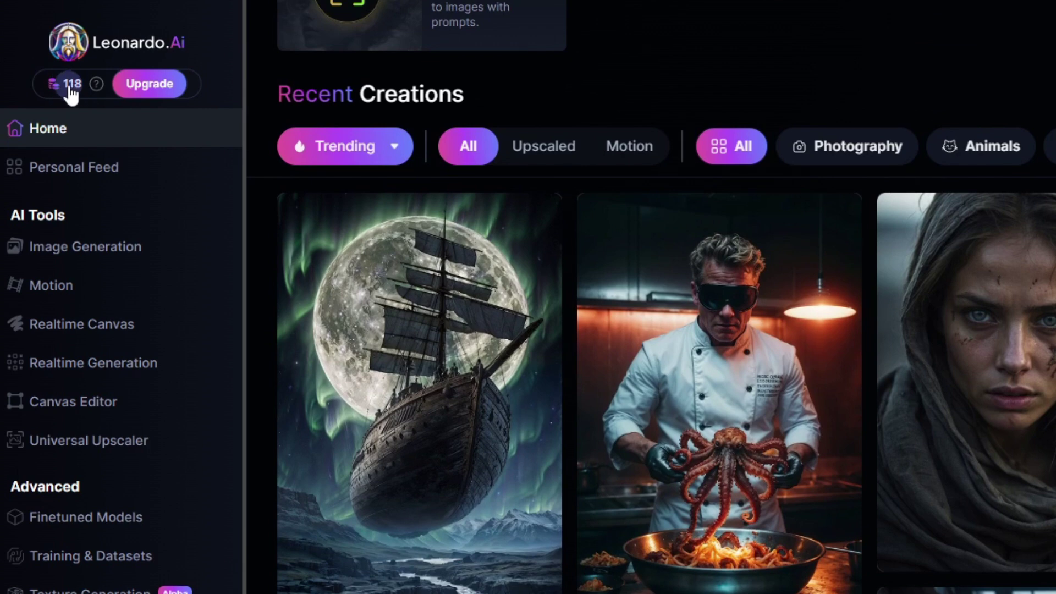
{"action": "scroll", "coordinate": [460, 266], "scroll_direction": "up", "scroll_amount": 3}
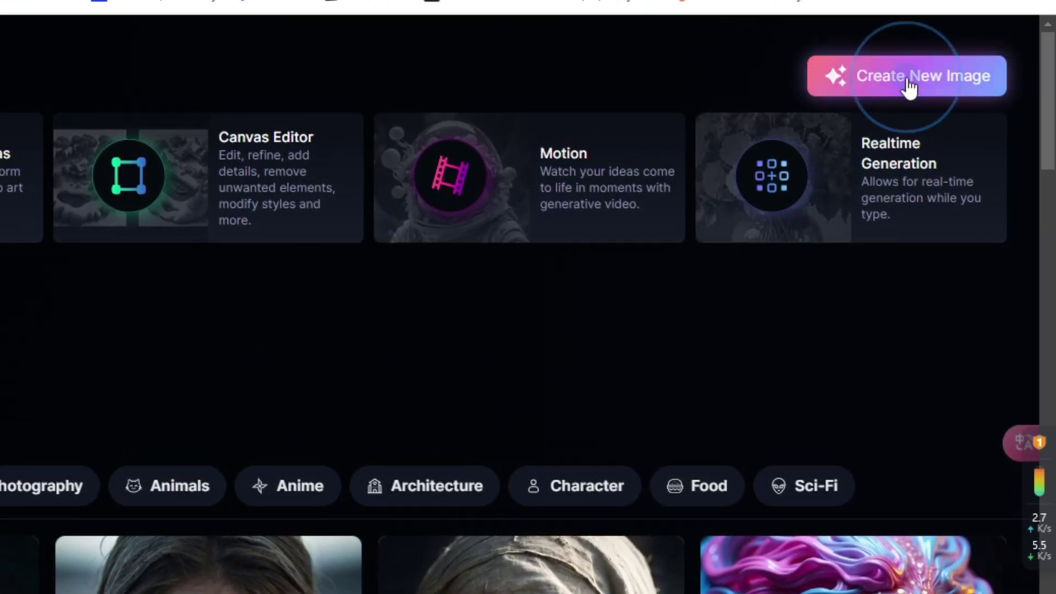
- Open AI Image Generation and select the old Phantom Cave prompt text
{"action": "left_click", "coordinate": [1034, 74]}
{"action": "scroll", "coordinate": [512, 355], "scroll_direction": "down", "scroll_amount": 3}
{"action": "scroll", "coordinate": [511, 355], "scroll_direction": "down", "scroll_amount": 12}
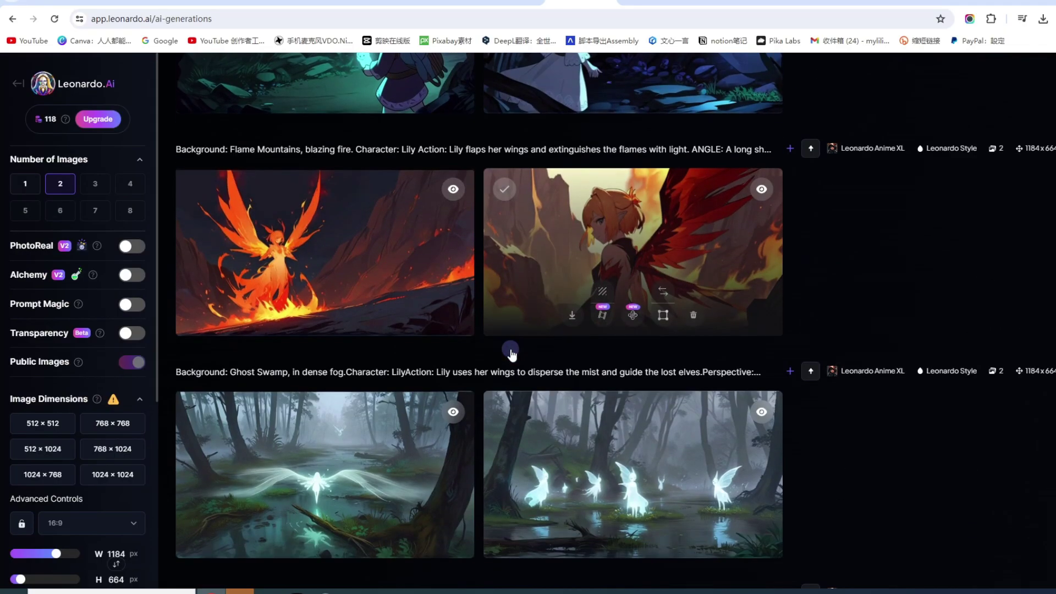
{"action": "scroll", "coordinate": [511, 355], "scroll_direction": "down", "scroll_amount": 8}
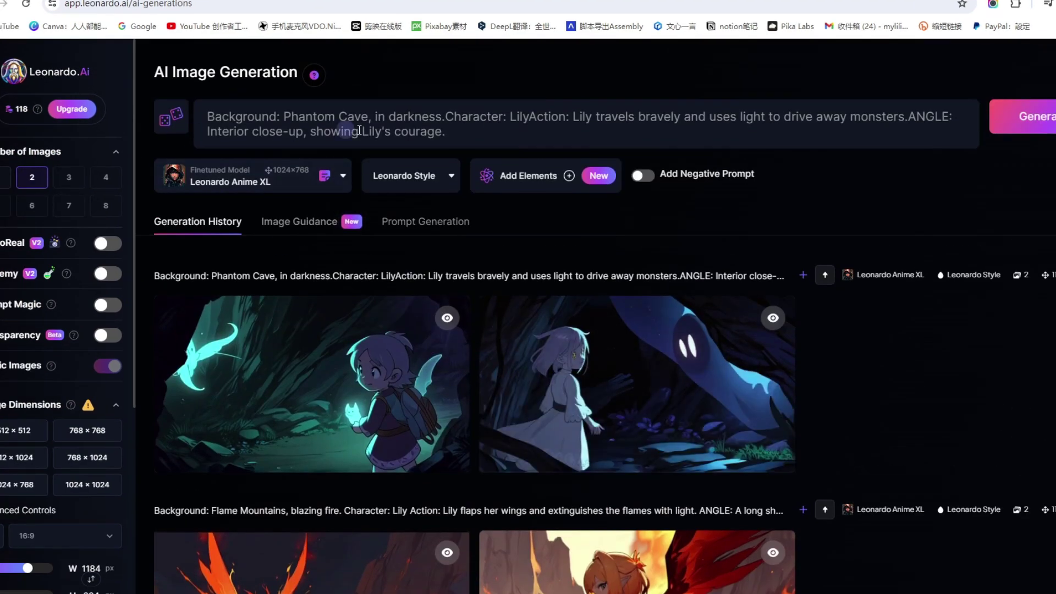
{"action": "left_click", "coordinate": [466, 130]}
{"action": "left_click_drag", "start_coordinate": [467, 131], "coordinate": [206, 116]}
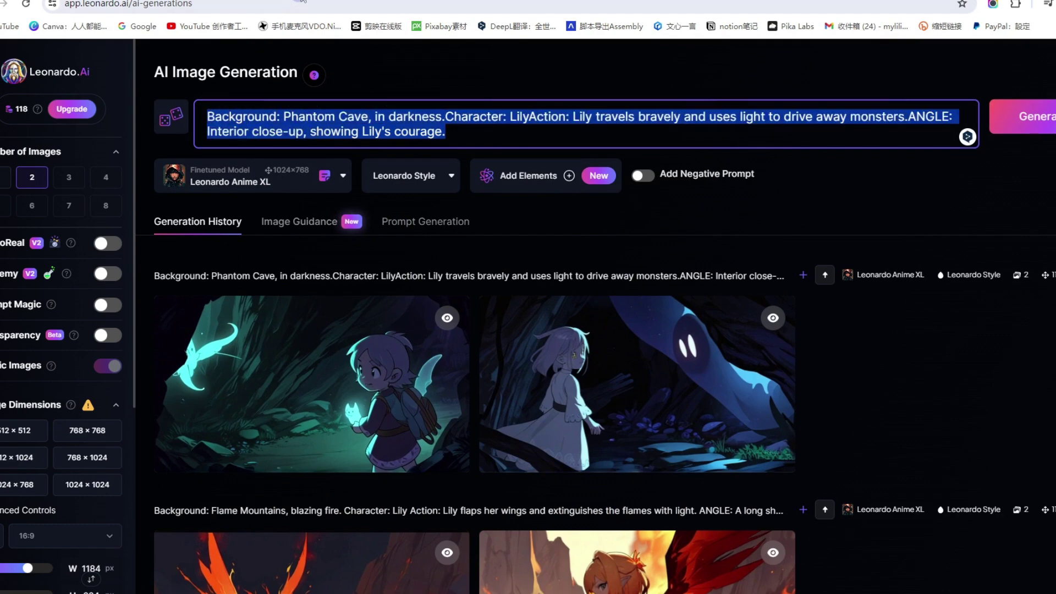
- Return to the ChatGPT storyboard shot list
{"action": "key", "text": "ctrl+Tab"}
{"action": "scroll", "coordinate": [583, 374], "scroll_direction": "up", "scroll_amount": 4}
{"action": "scroll", "coordinate": [583, 374], "scroll_direction": "down", "scroll_amount": 2}
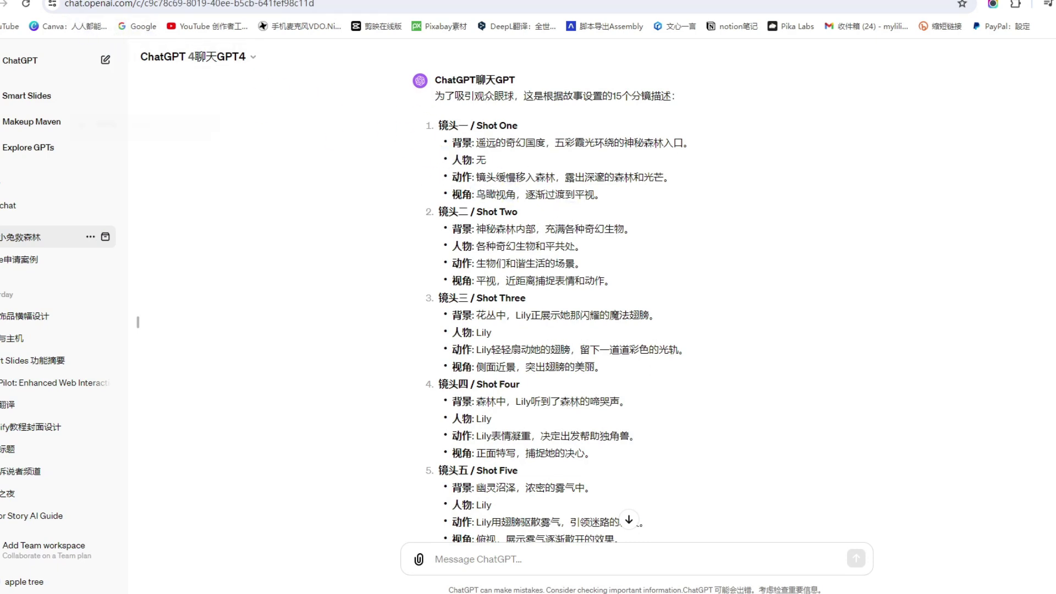
- Ask ChatGPT '帮我翻译成英文' to translate the storyboard shots into English
{"action": "key", "text": "ctrl+Tab"}
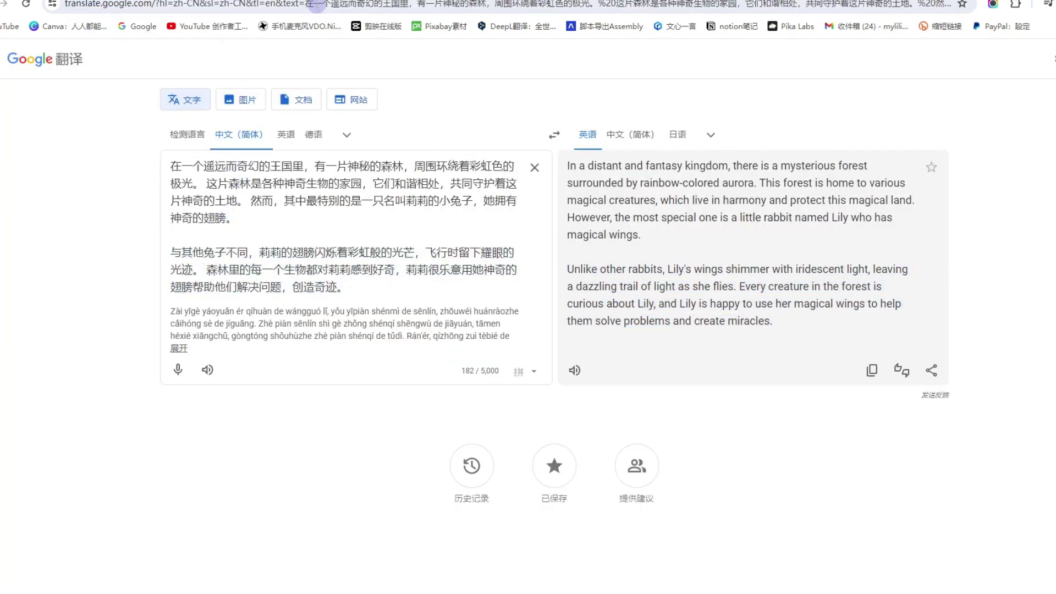
{"action": "key", "text": "ctrl+shift+Tab"}
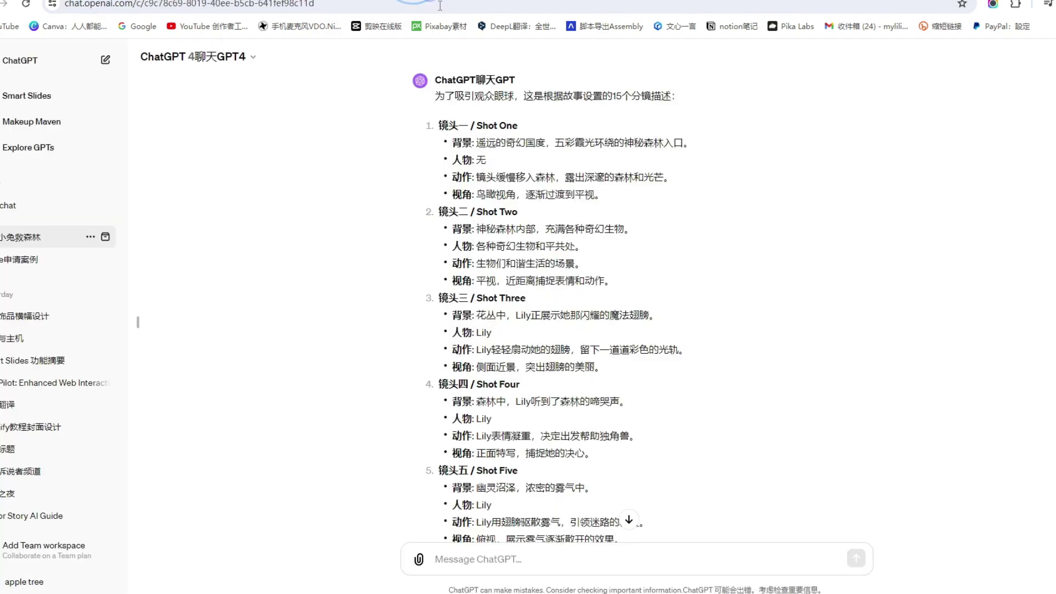
{"action": "left_click", "coordinate": [453, 560]}
{"action": "type", "text": "帮我翻译成英文"}
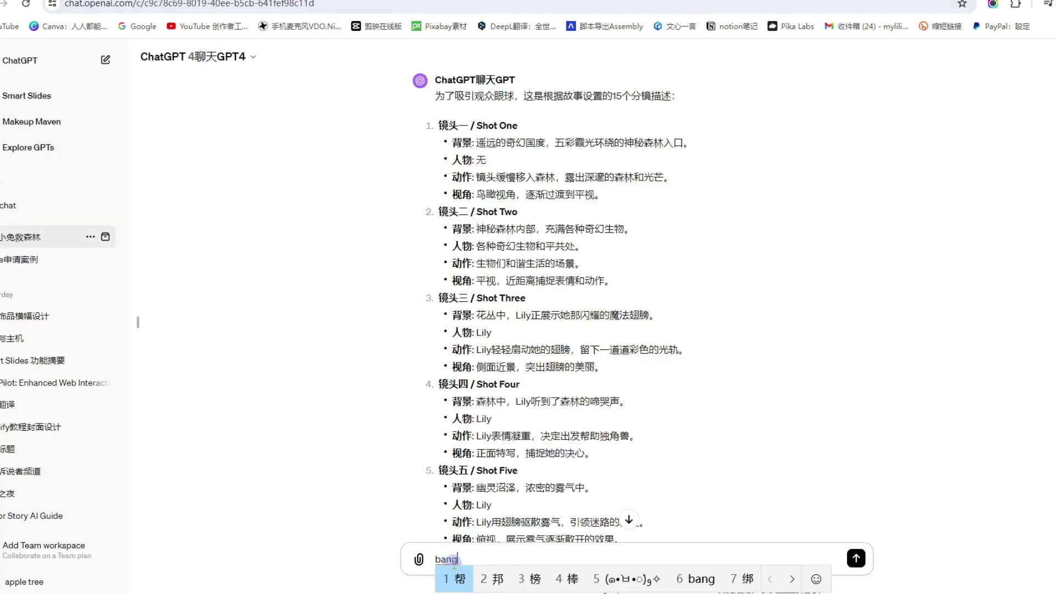
{"action": "key", "text": "Return"}
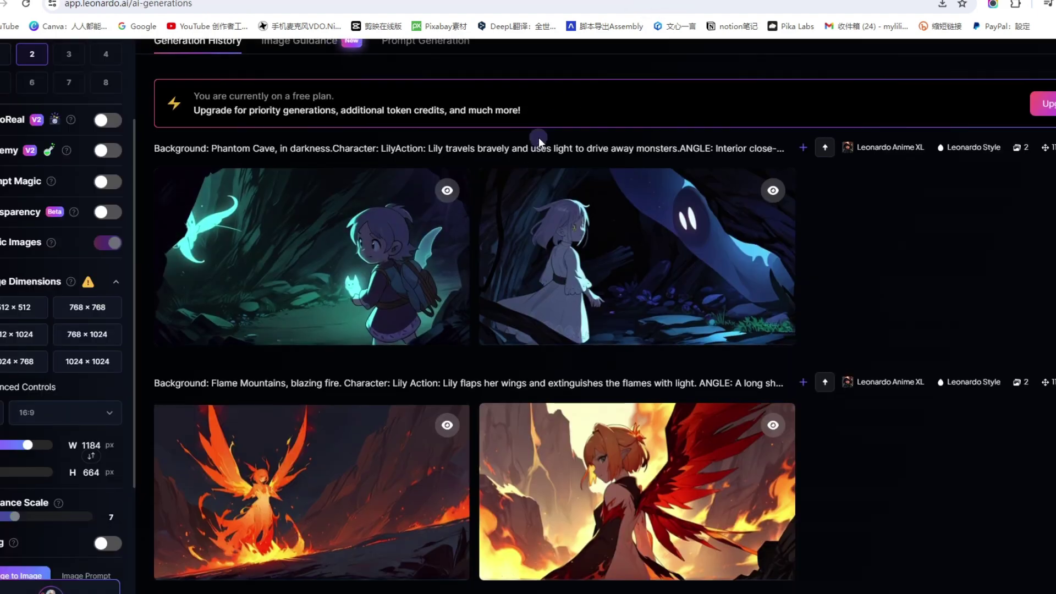
- Copy Google Translate's English version of the winged-bunny story
{"action": "scroll", "coordinate": [489, 224], "scroll_direction": "up", "scroll_amount": 3}
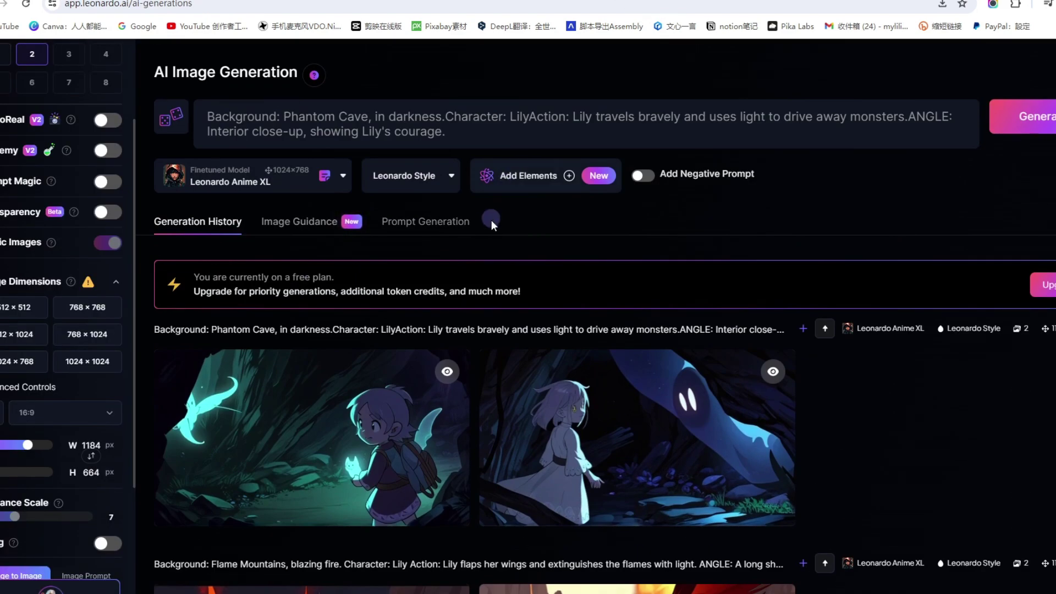
{"action": "left_click", "coordinate": [482, 126]}
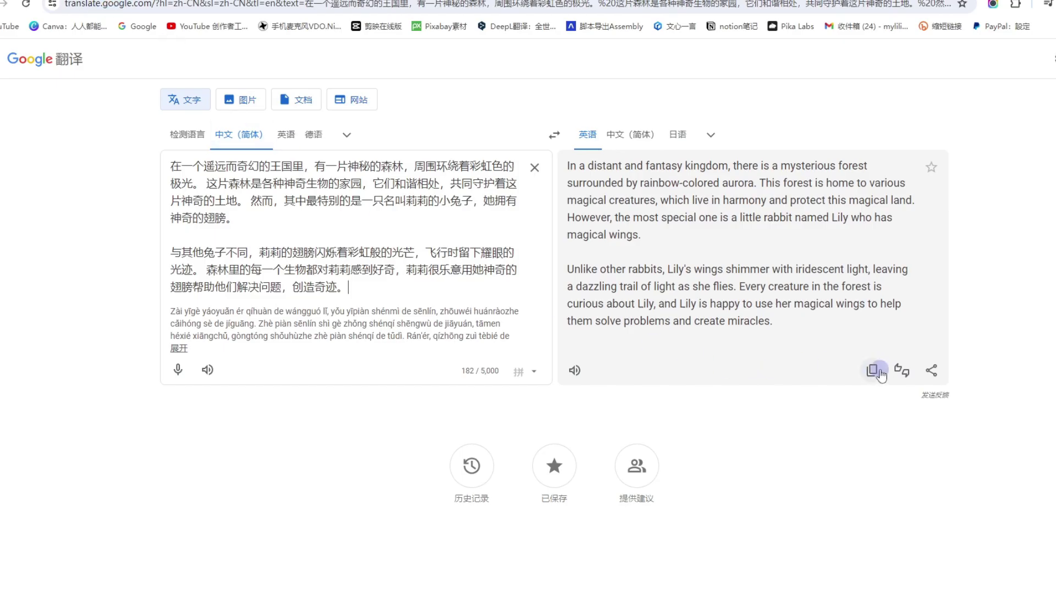
{"action": "left_click", "coordinate": [870, 370]}
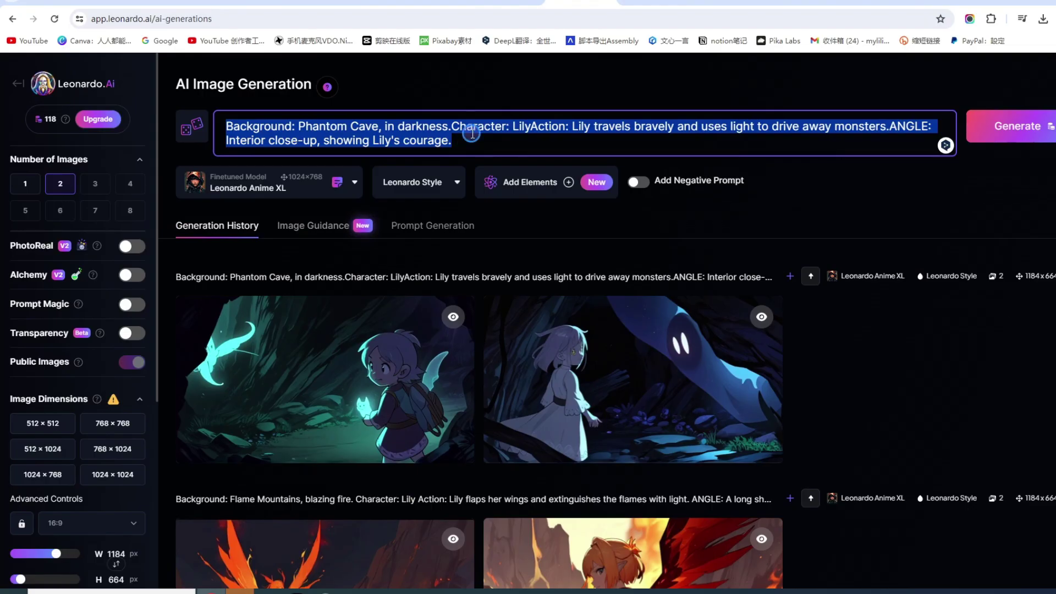
- Replace the Leonardo prompt with the pasted English winged-bunny story
{"action": "left_click", "coordinate": [492, 146]}
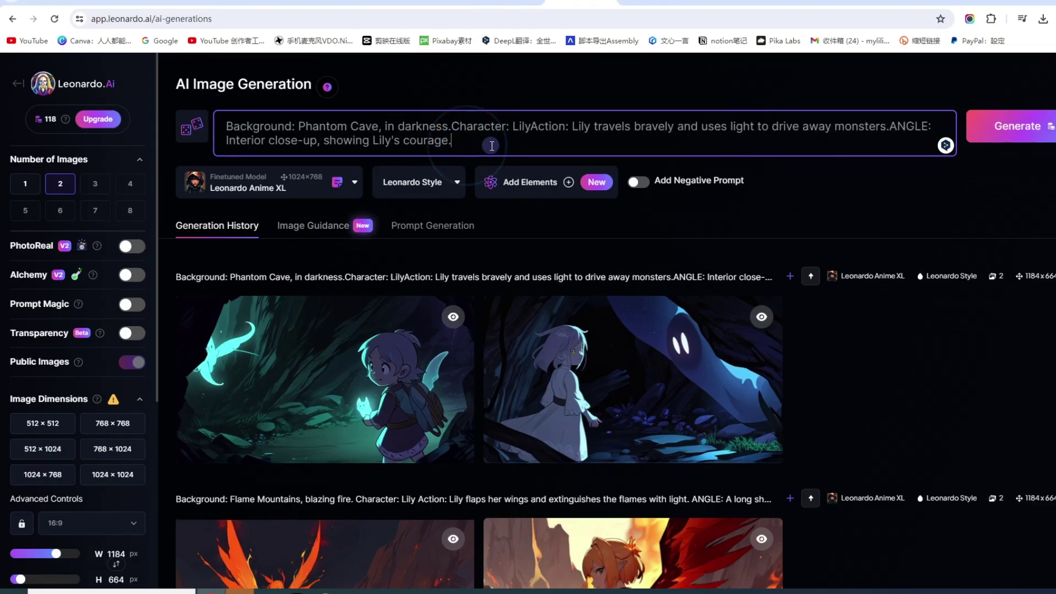
{"action": "key", "text": "ctrl+a"}
{"action": "type", "text": "In a distant and fantasy kingdom, there is a mysterious forest surrounded by rainbow-colored aurora. This forest is home to various magical creatures, which live in harmony and protect this magical land. However, the most special one is a little rabbit named Lily who has magical wings.Unlike other rabbits, Lily's wings shimmer with iridescent light, leaving a dazzling trail of light as she flies. Every creature in the forest is curious about Lily, and Lily is happy to use her magical wings to help them solve problems and create miracles."}
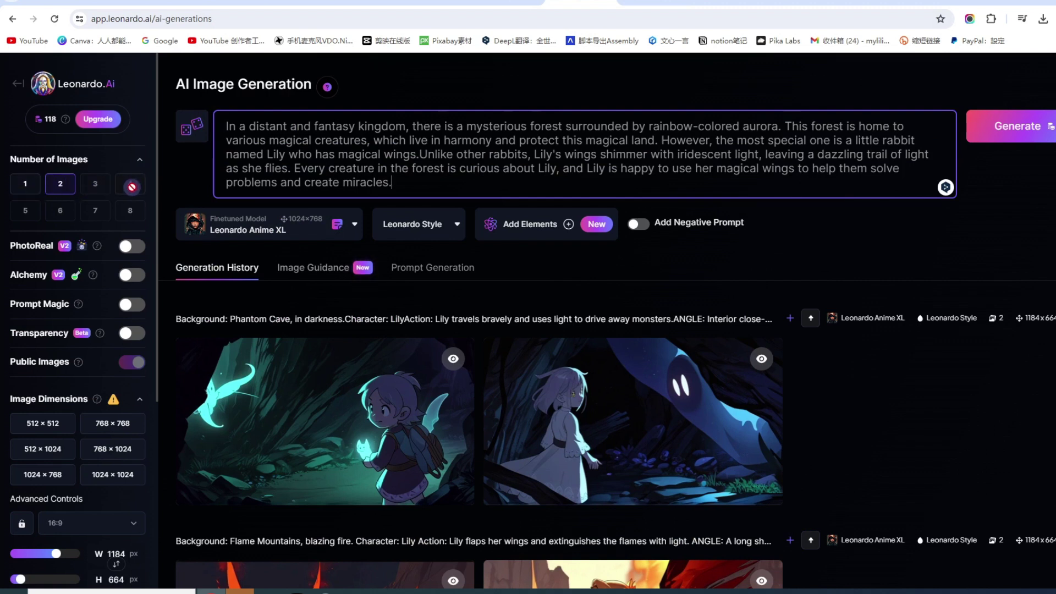
- Set the aspect ratio to 16:9 (1176×656)
{"action": "scroll", "coordinate": [129, 354], "scroll_direction": "down", "scroll_amount": 3}
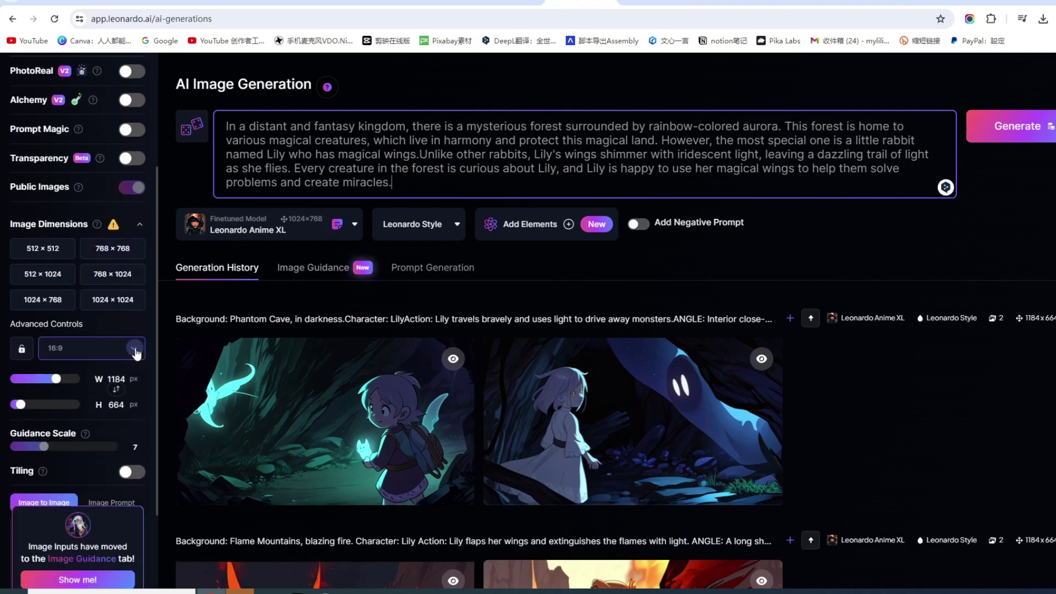
{"action": "left_click", "coordinate": [136, 350]}
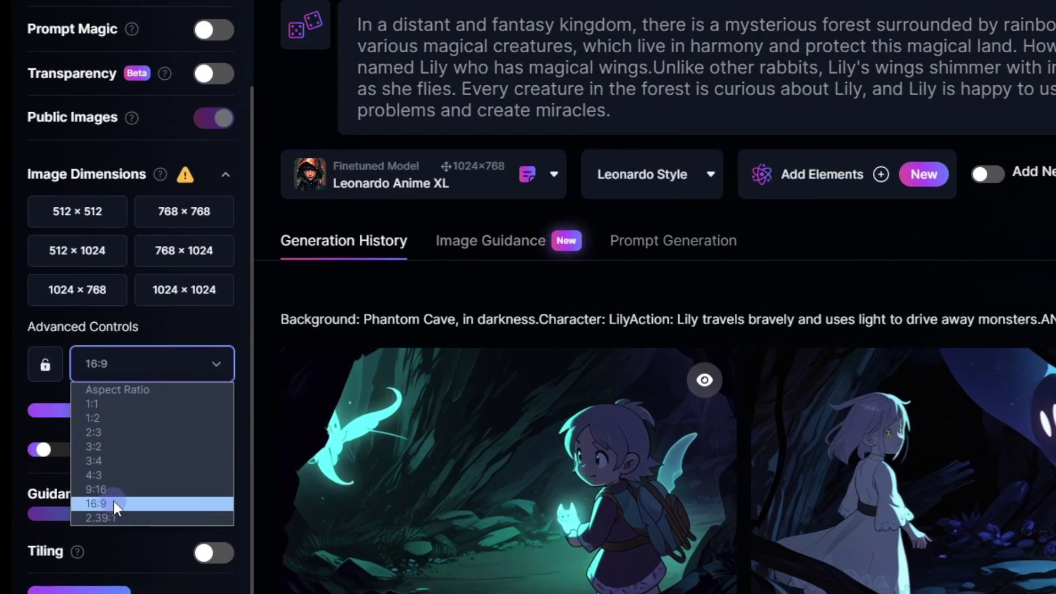
{"action": "left_click", "coordinate": [98, 489]}
{"action": "left_click", "coordinate": [223, 365]}
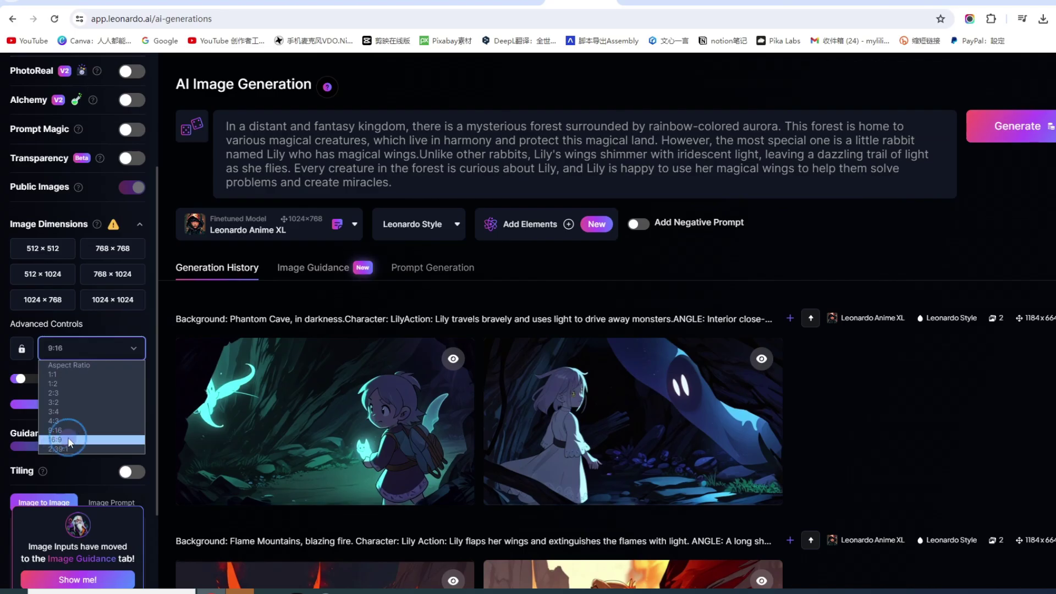
{"action": "left_click", "coordinate": [69, 440]}
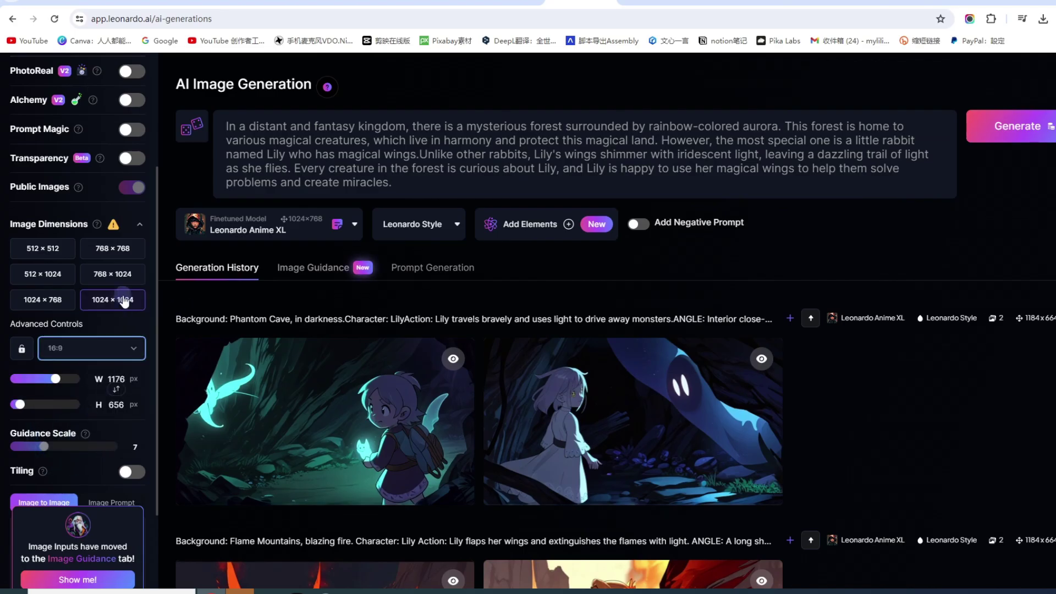
- Confirm Leonardo Anime XL as the image model
{"action": "left_click", "coordinate": [354, 225]}
{"action": "left_click", "coordinate": [355, 225]}
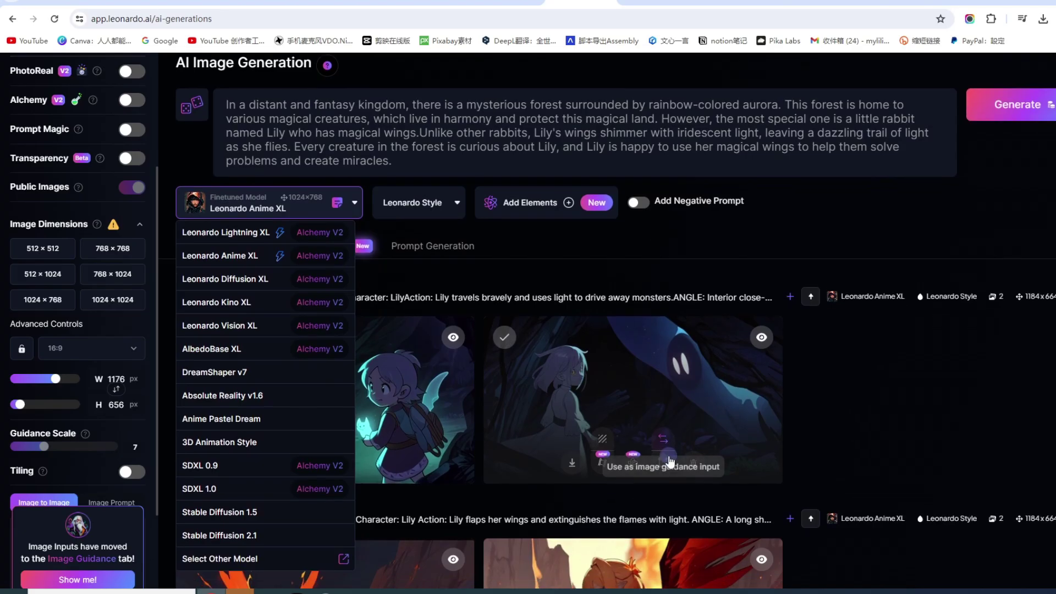
{"action": "scroll", "coordinate": [909, 473], "scroll_direction": "down", "scroll_amount": 3}
{"action": "scroll", "coordinate": [658, 472], "scroll_direction": "up", "scroll_amount": 3}
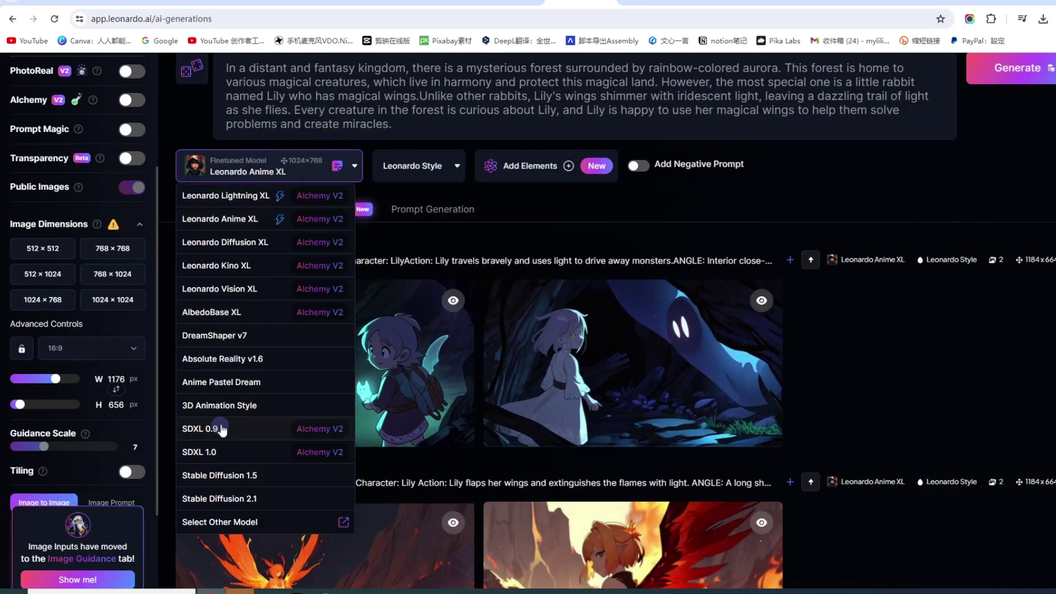
{"action": "left_click", "coordinate": [357, 169]}
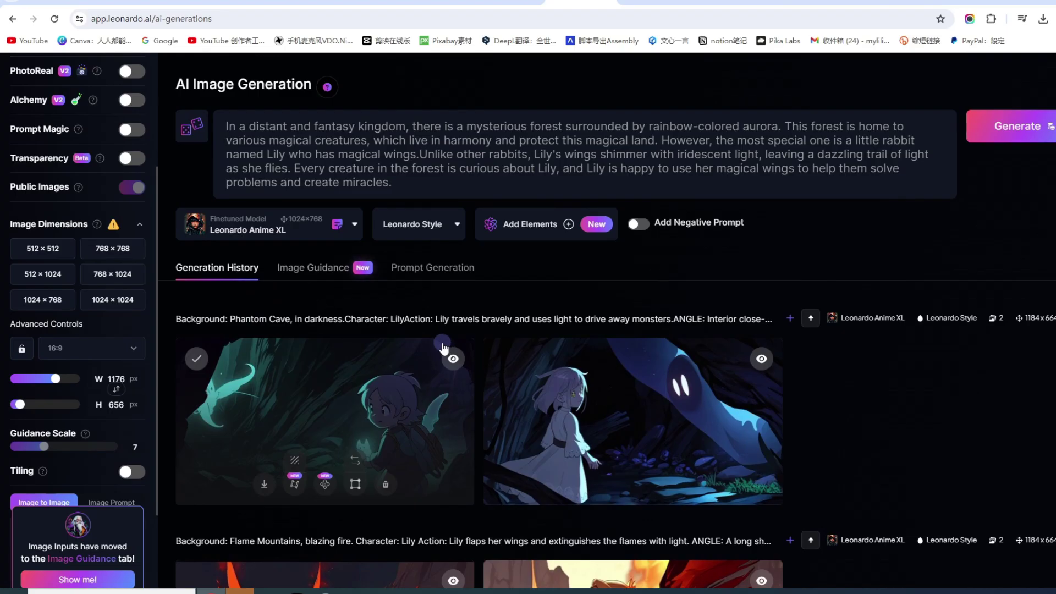
- Generate two images from the English forest story prompt and watch the entry load
{"action": "left_click", "coordinate": [412, 187]}
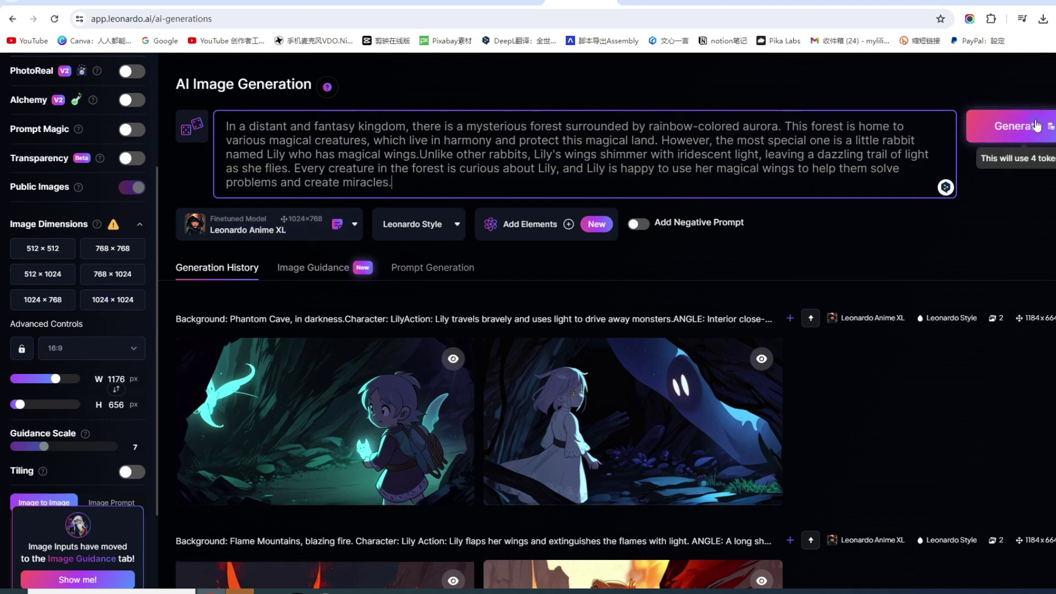
{"action": "left_click", "coordinate": [1017, 127]}
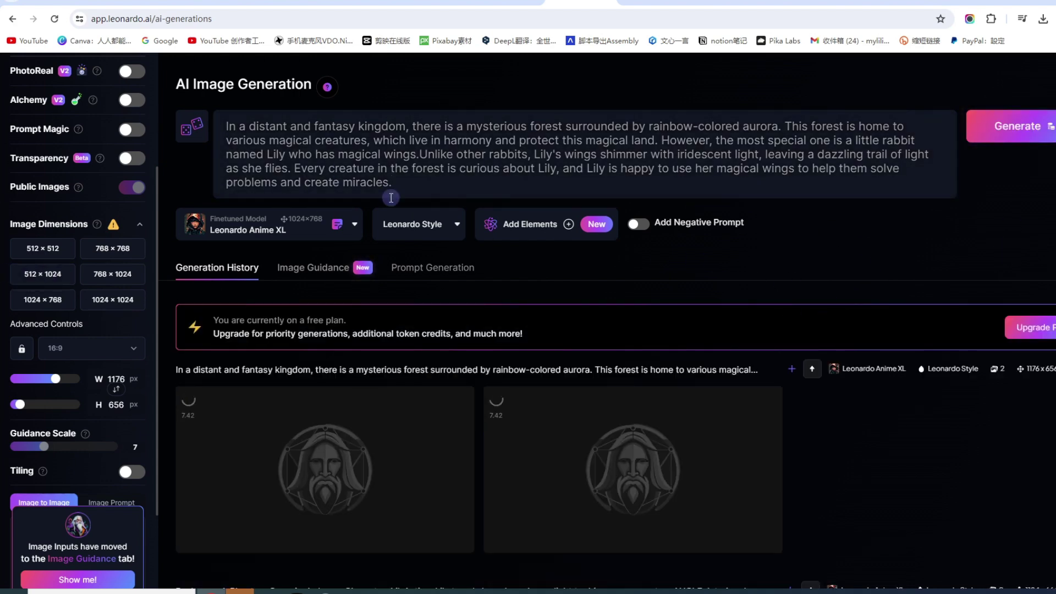
{"action": "scroll", "coordinate": [712, 394], "scroll_direction": "down", "scroll_amount": 3}
{"action": "scroll", "coordinate": [743, 381], "scroll_direction": "up", "scroll_amount": 2}
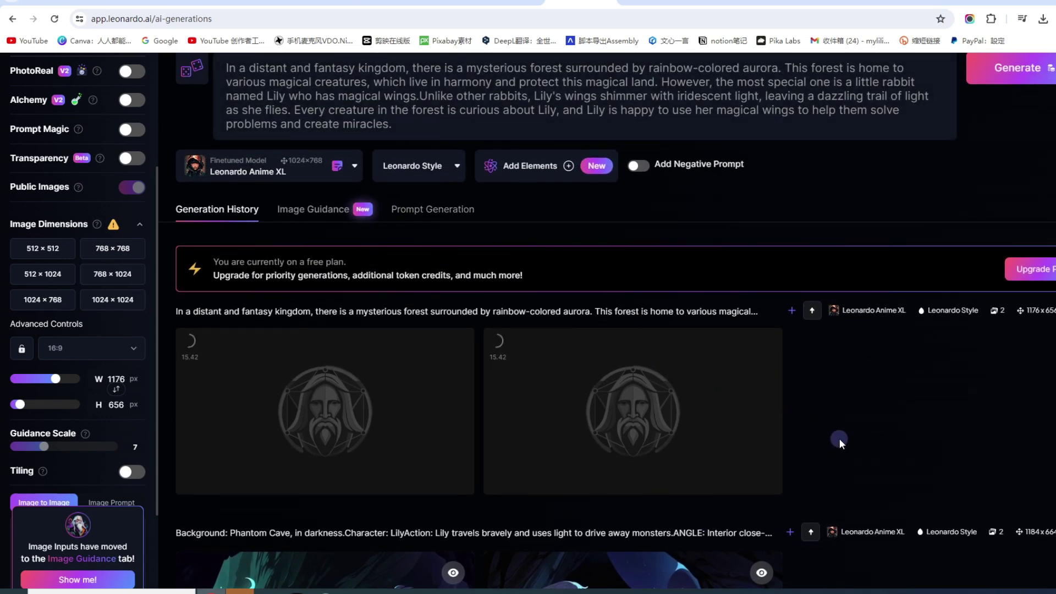
{"action": "scroll", "coordinate": [839, 438], "scroll_direction": "down", "scroll_amount": 20}
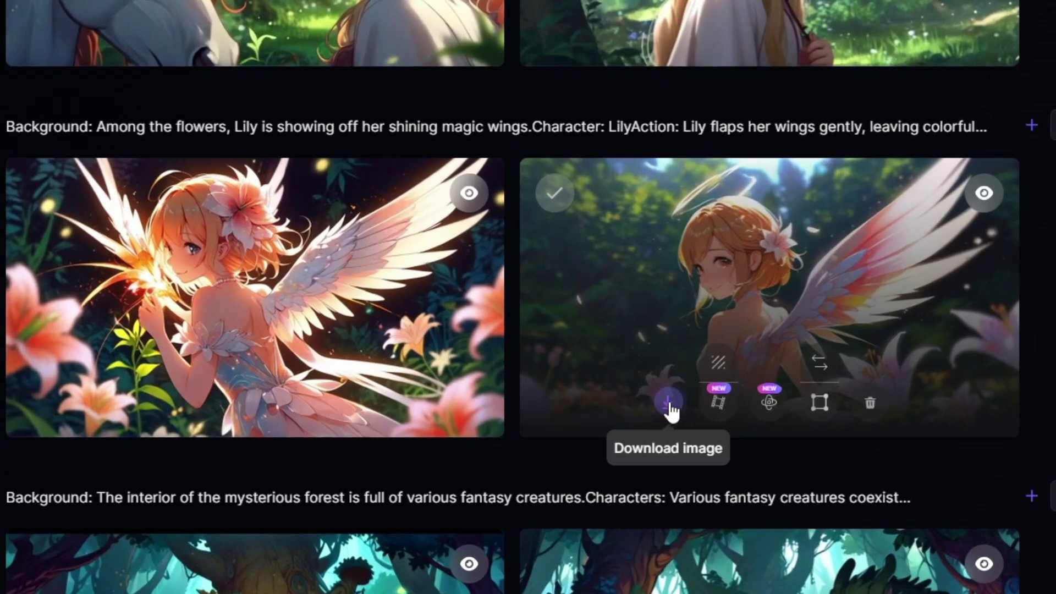
- Download the winged Lily image among the flowers
{"action": "left_click", "coordinate": [570, 426]}
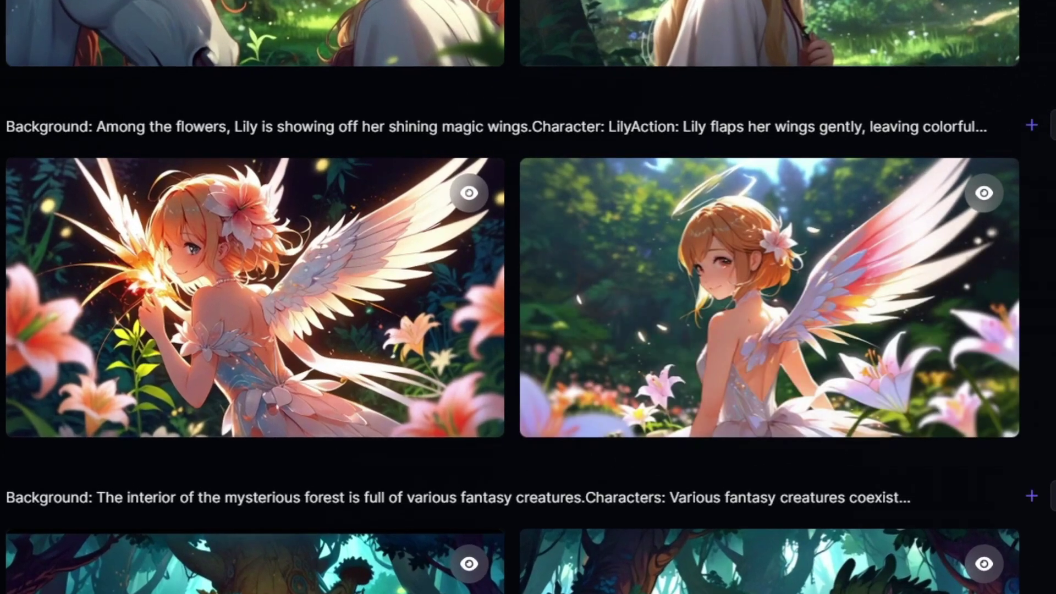
{"action": "mouse_move", "coordinate": [295, 385]}
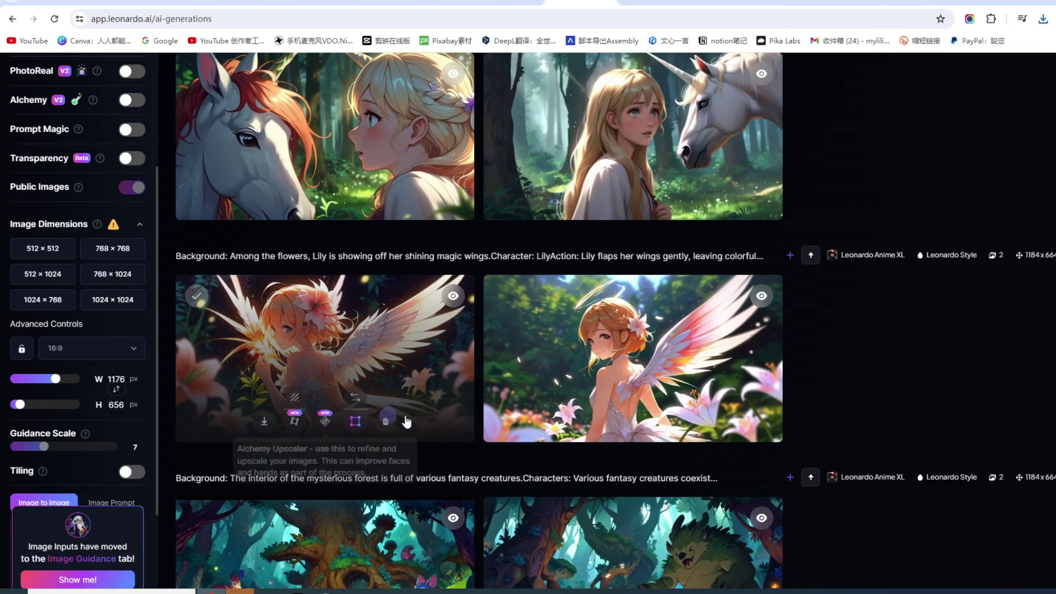
{"action": "scroll", "coordinate": [422, 422], "scroll_direction": "up", "scroll_amount": 10}
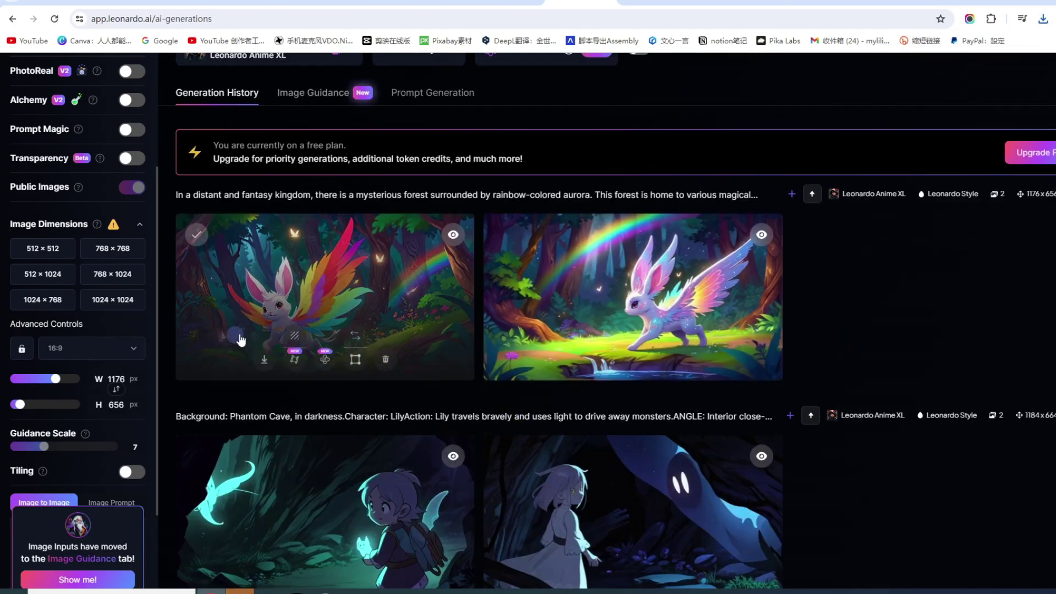
- Download the right rainbow-winged bunny image and check both finished renders
{"action": "mouse_move", "coordinate": [565, 370]}
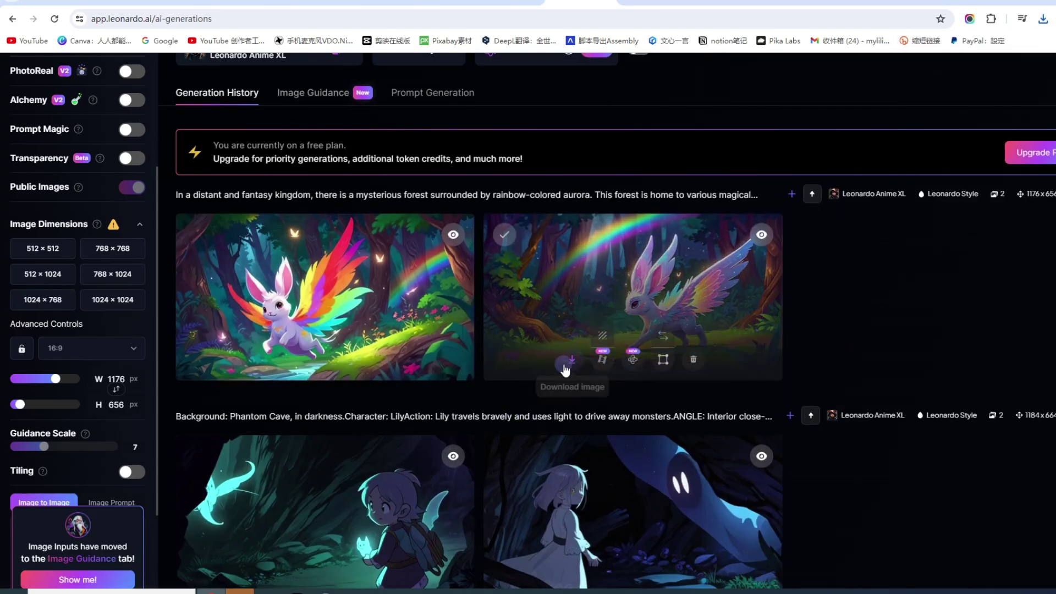
{"action": "left_click", "coordinate": [572, 360]}
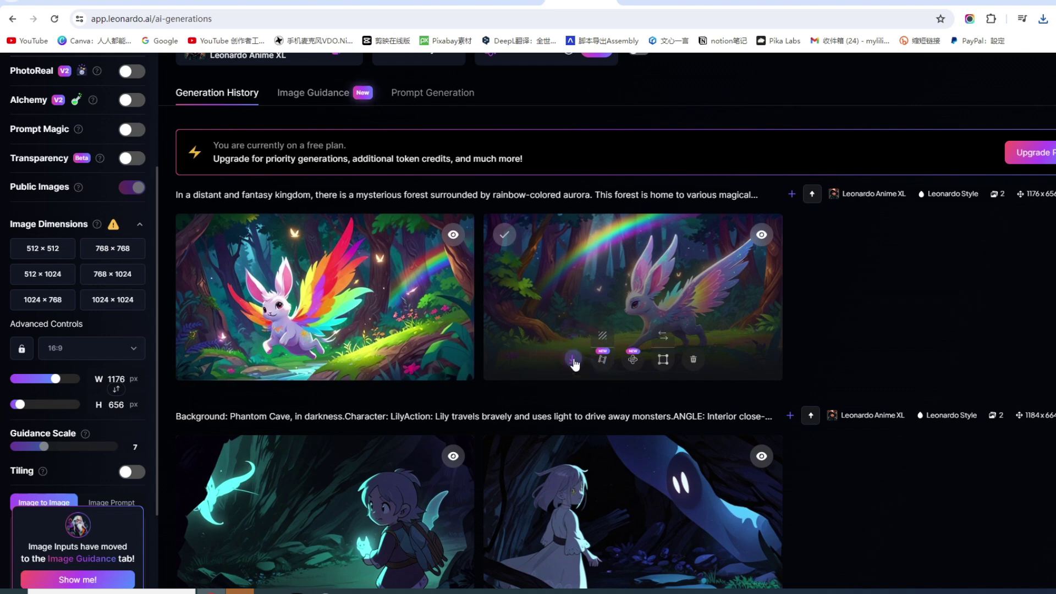
{"action": "scroll", "coordinate": [260, 382], "scroll_direction": "up", "scroll_amount": 1}
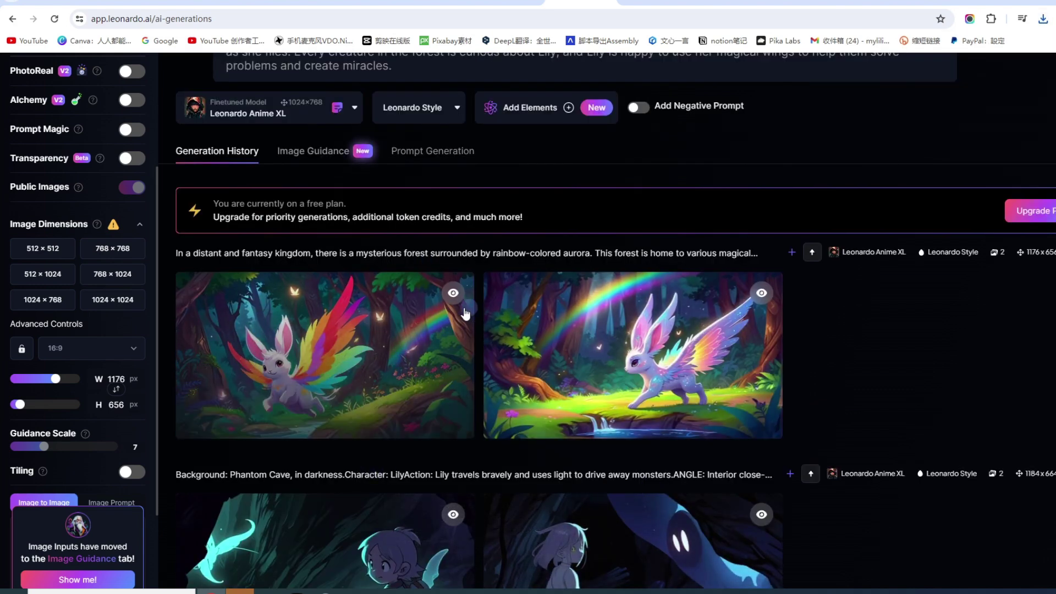
{"action": "scroll", "coordinate": [352, 407], "scroll_direction": "up", "scroll_amount": 2}
{"action": "left_click", "coordinate": [413, 182]}
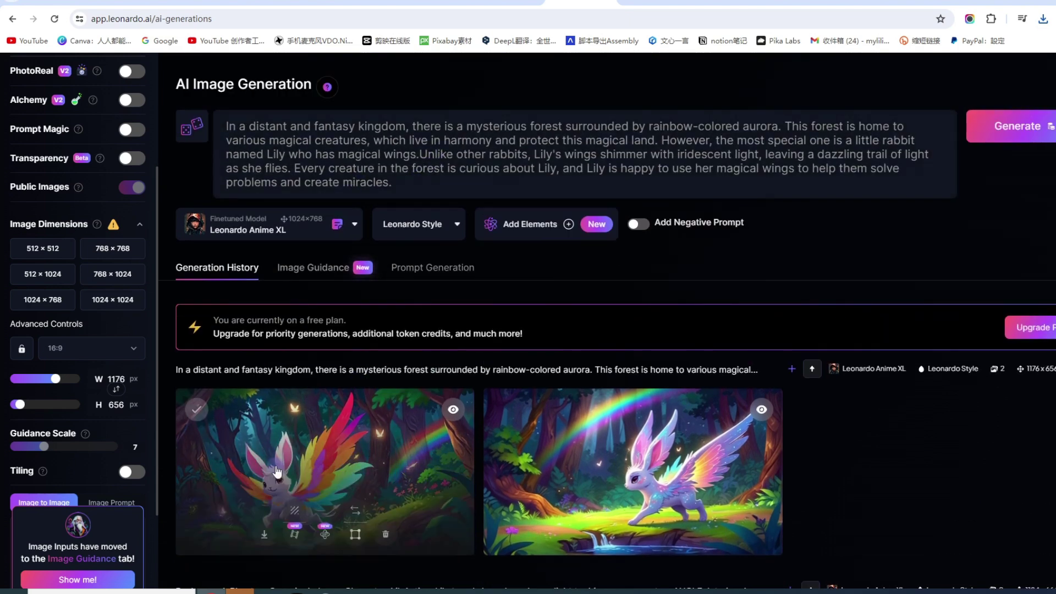
{"action": "scroll", "coordinate": [632, 440], "scroll_direction": "down", "scroll_amount": 2}
{"action": "scroll", "coordinate": [656, 440], "scroll_direction": "down", "scroll_amount": 11}
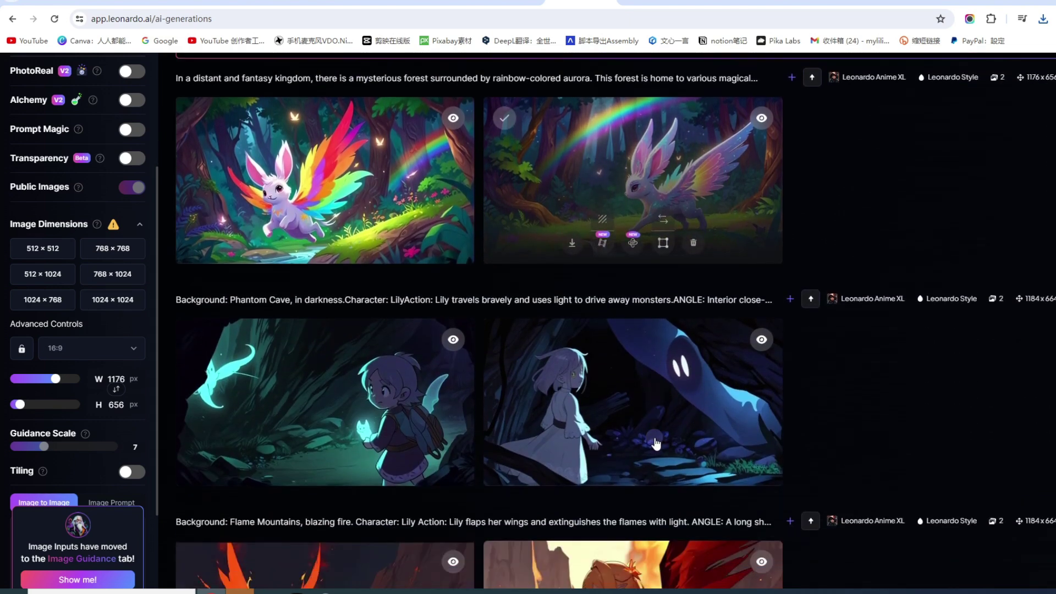
{"action": "scroll", "coordinate": [656, 442], "scroll_direction": "down", "scroll_amount": 7}
{"action": "scroll", "coordinate": [619, 406], "scroll_direction": "up", "scroll_amount": 20}
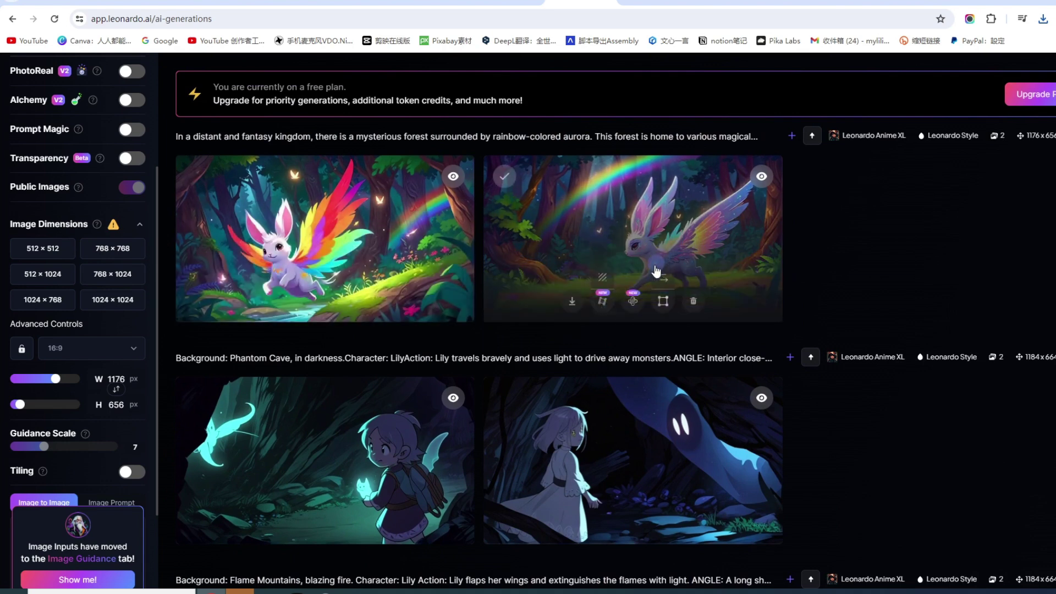
{"action": "scroll", "coordinate": [658, 272], "scroll_direction": "up", "scroll_amount": 1}
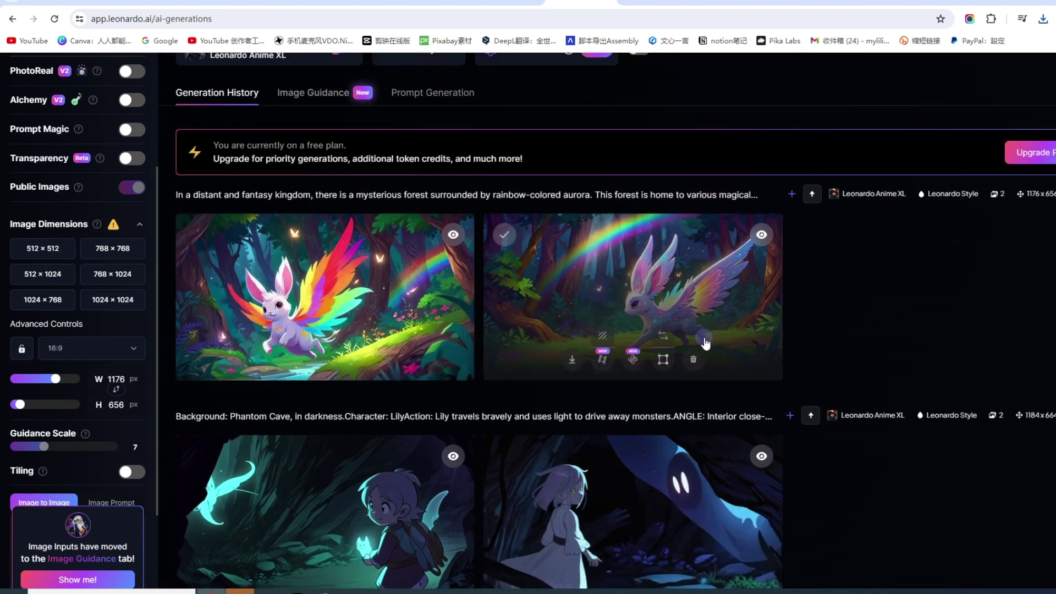
{"action": "scroll", "coordinate": [987, 75], "scroll_direction": "up", "scroll_amount": 1}
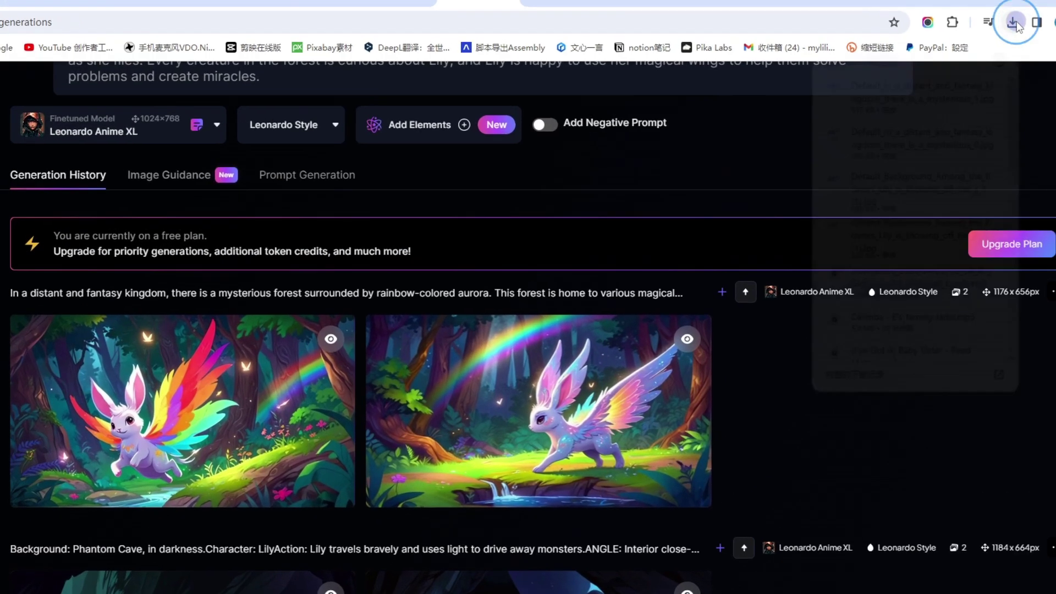
- Move the four newest downloaded JPGs from Downloads into the 童话故事 folder
{"action": "left_click", "coordinate": [1041, 21]}
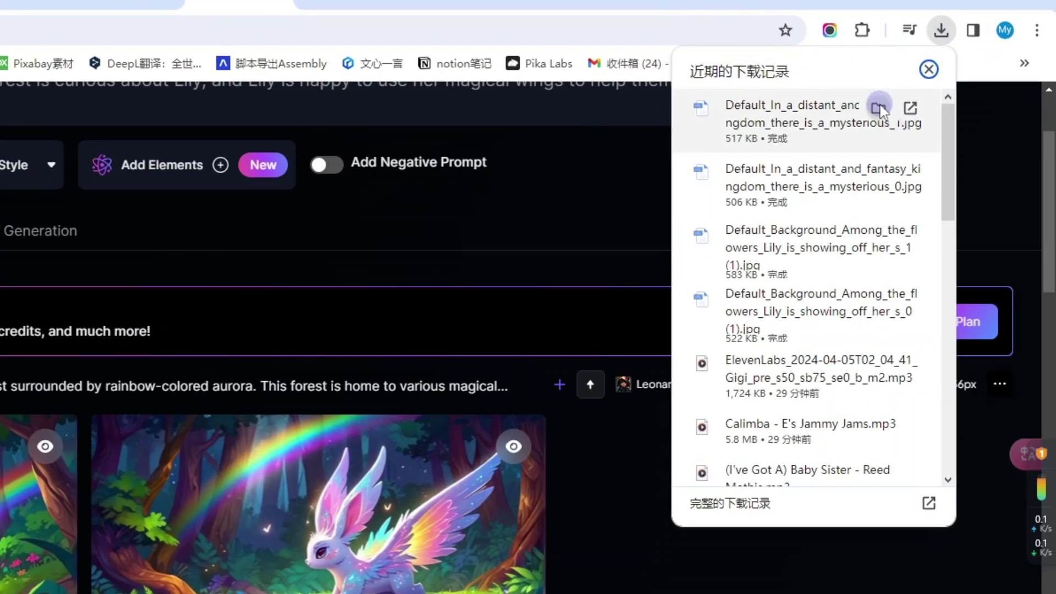
{"action": "left_click", "coordinate": [879, 103]}
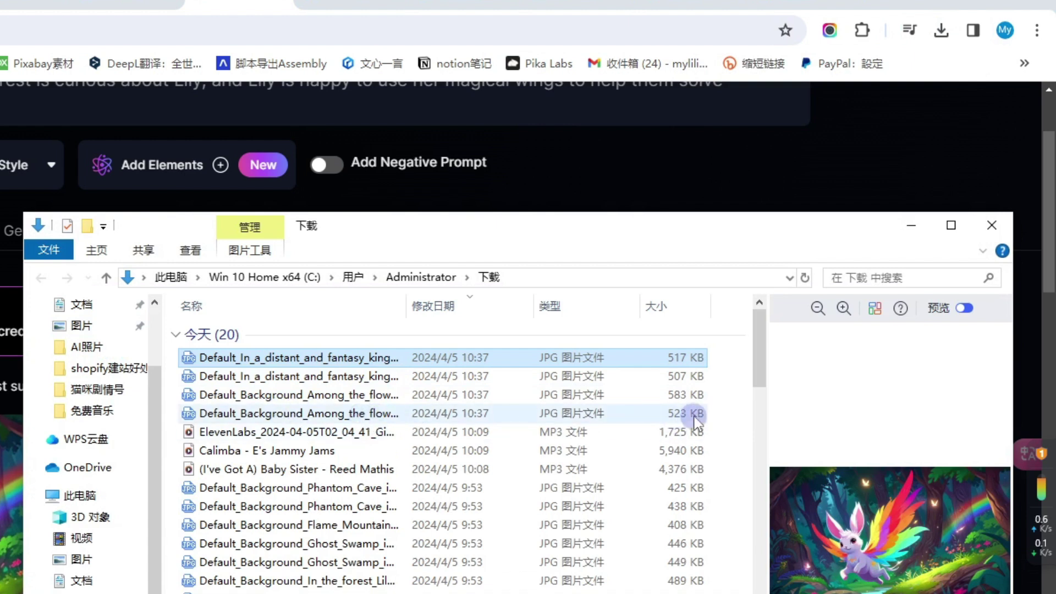
{"action": "left_click_drag", "start_coordinate": [719, 410], "coordinate": [613, 354]}
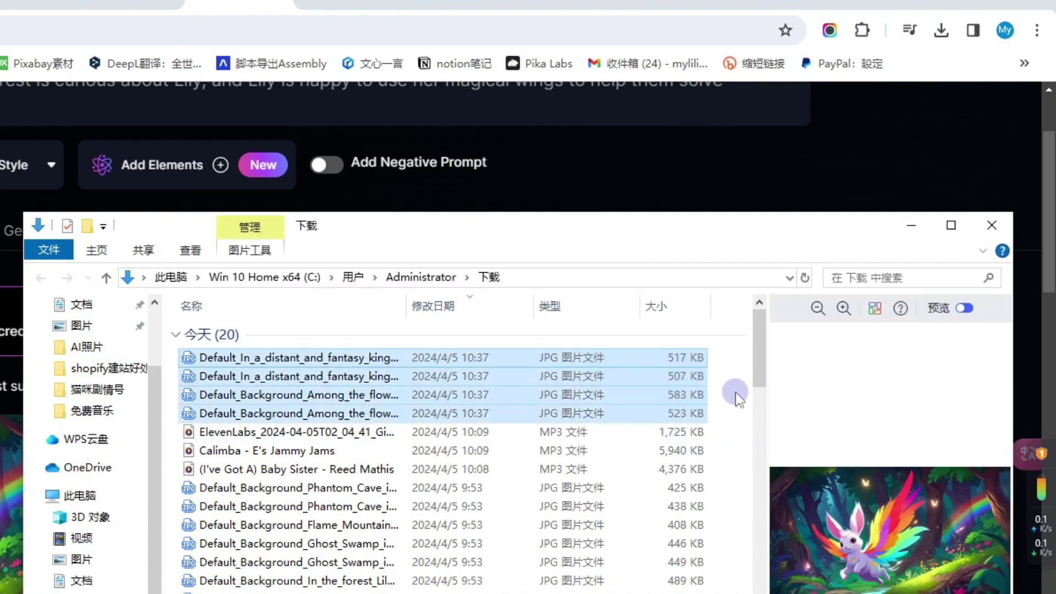
{"action": "left_click", "coordinate": [574, 313]}
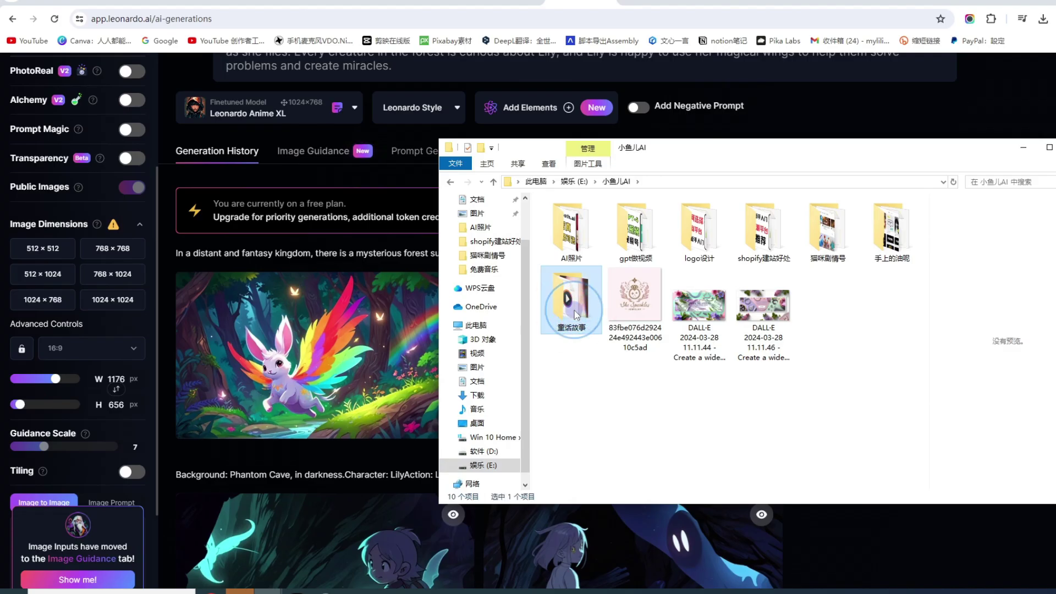
{"action": "double_click", "coordinate": [575, 313]}
{"action": "left_click", "coordinate": [572, 313]}
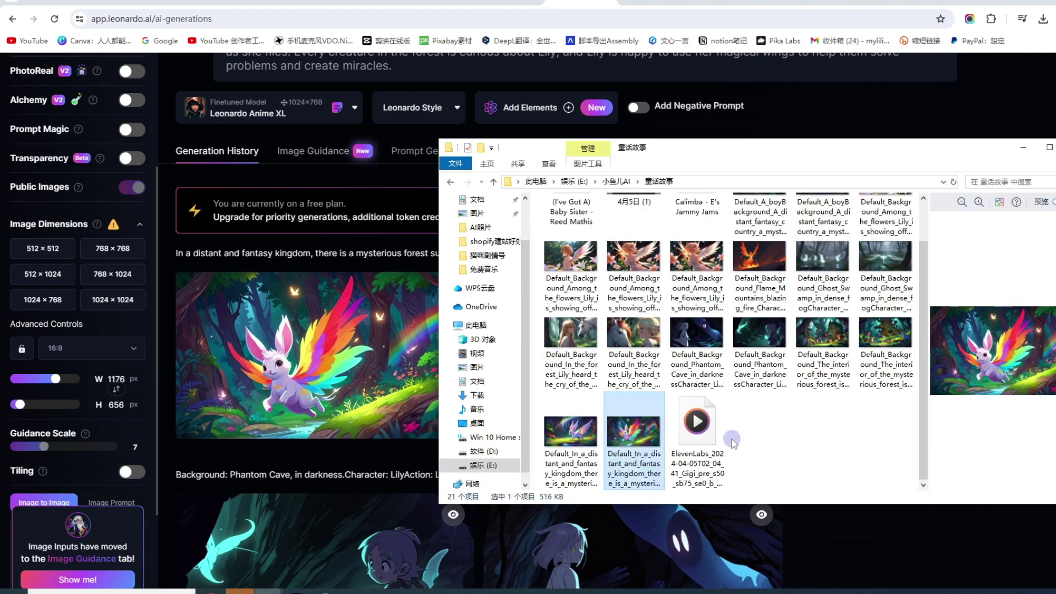
- Bring the browser forward and return to the ChatGPT story conversation
{"action": "left_click", "coordinate": [196, 56]}
{"action": "left_click", "coordinate": [434, 8]}
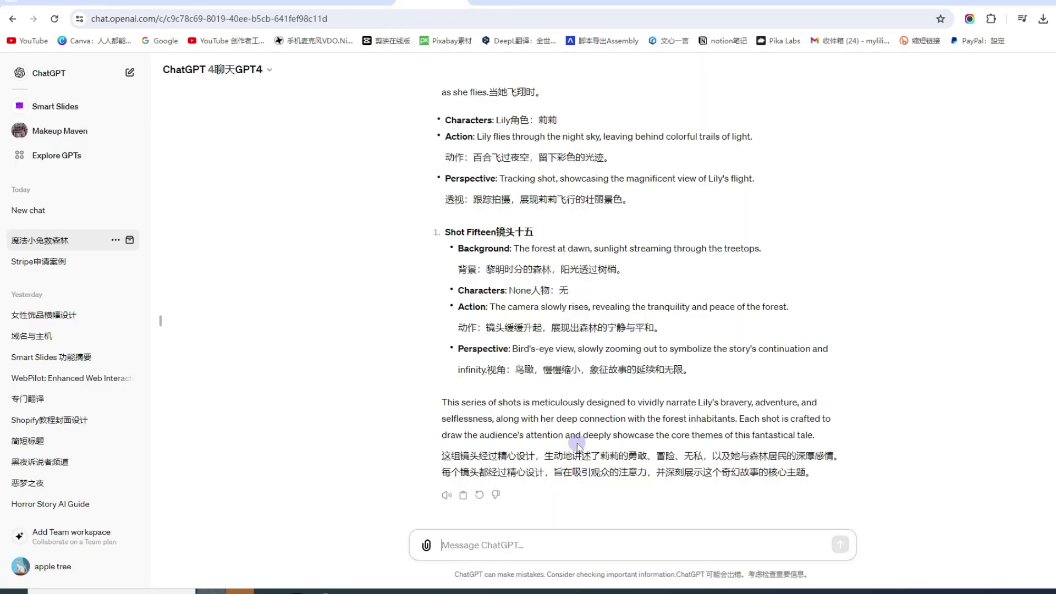
{"action": "key", "text": "ctrl+Tab"}
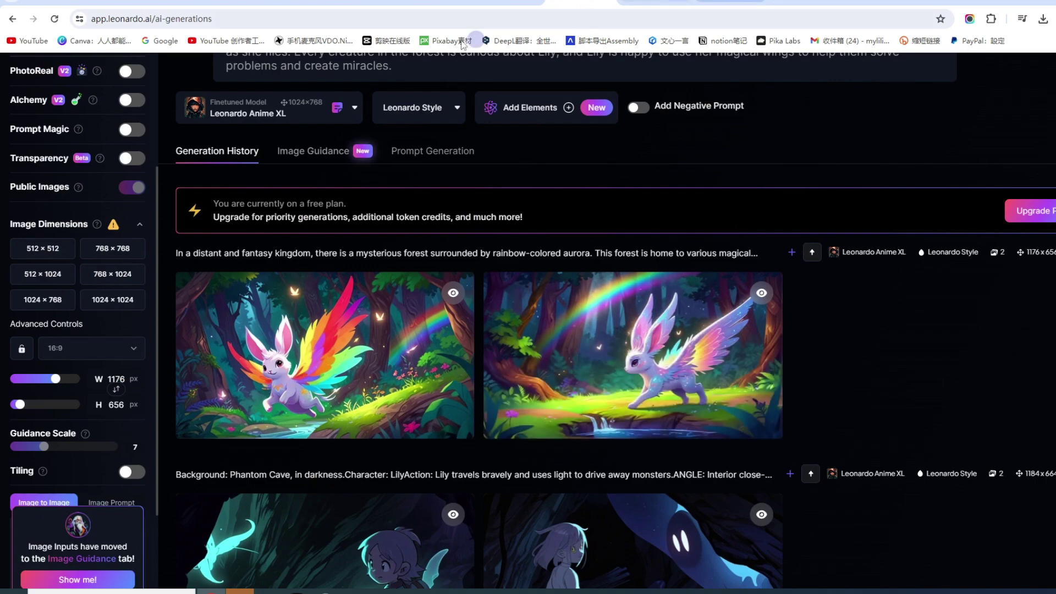
{"action": "key", "text": "ctrl+shift+Tab"}
- Scroll to the English tale of Lily the winged bunny below the storyboard request
{"action": "scroll", "coordinate": [537, 356], "scroll_direction": "down", "scroll_amount": 10}
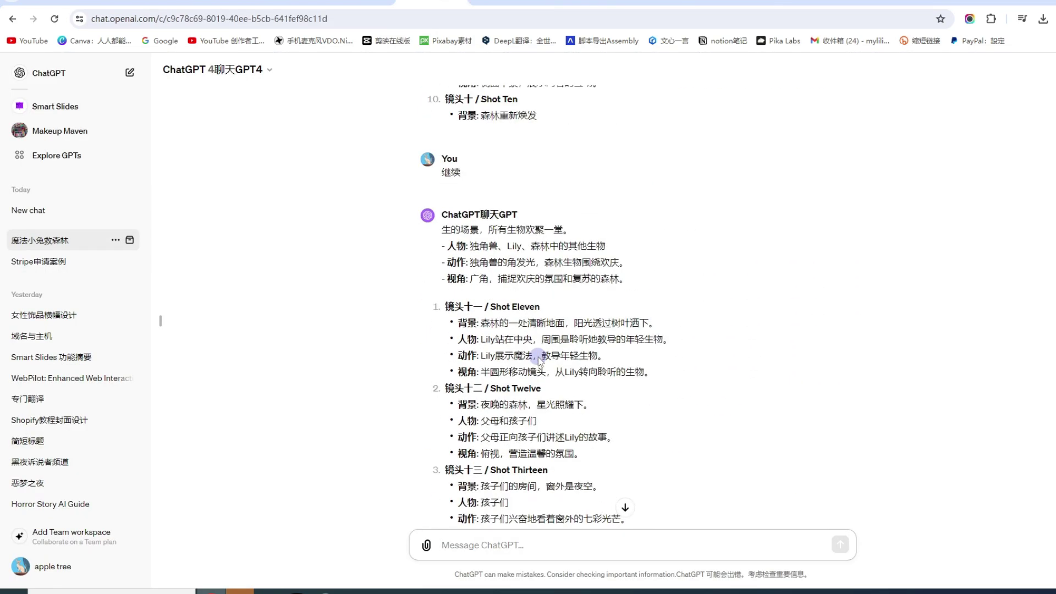
{"action": "scroll", "coordinate": [539, 358], "scroll_direction": "down", "scroll_amount": 15}
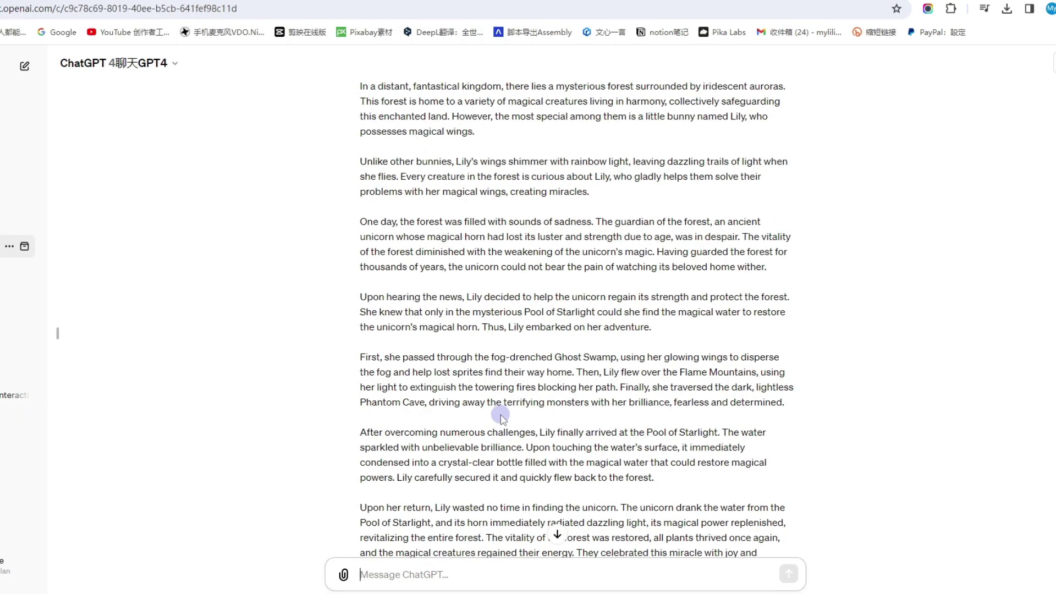
{"action": "scroll", "coordinate": [504, 414], "scroll_direction": "down", "scroll_amount": 13}
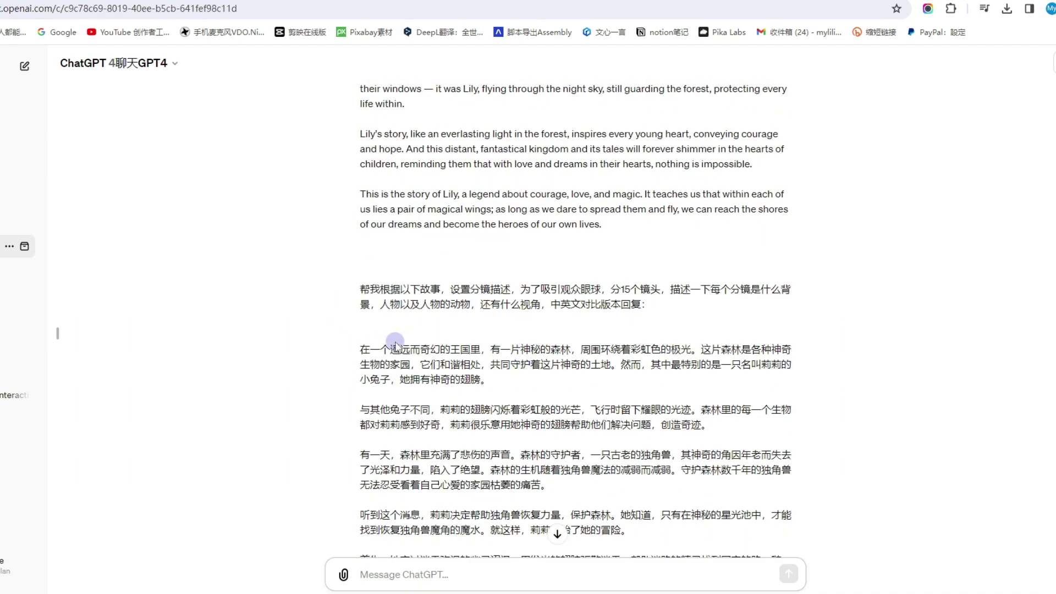
{"action": "scroll", "coordinate": [394, 342], "scroll_direction": "down", "scroll_amount": 3}
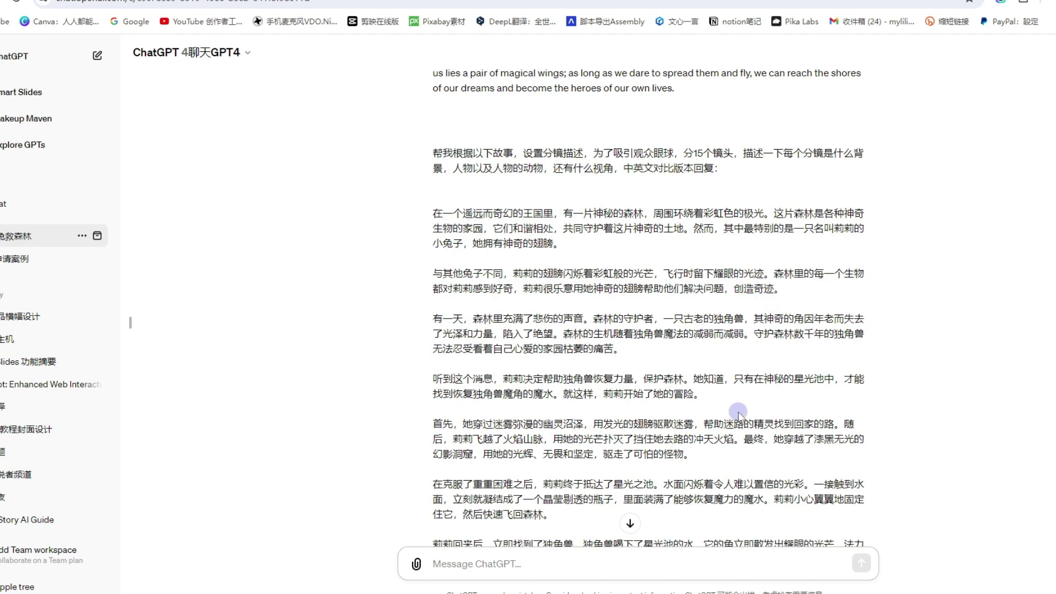
{"action": "scroll", "coordinate": [739, 412], "scroll_direction": "up", "scroll_amount": 8}
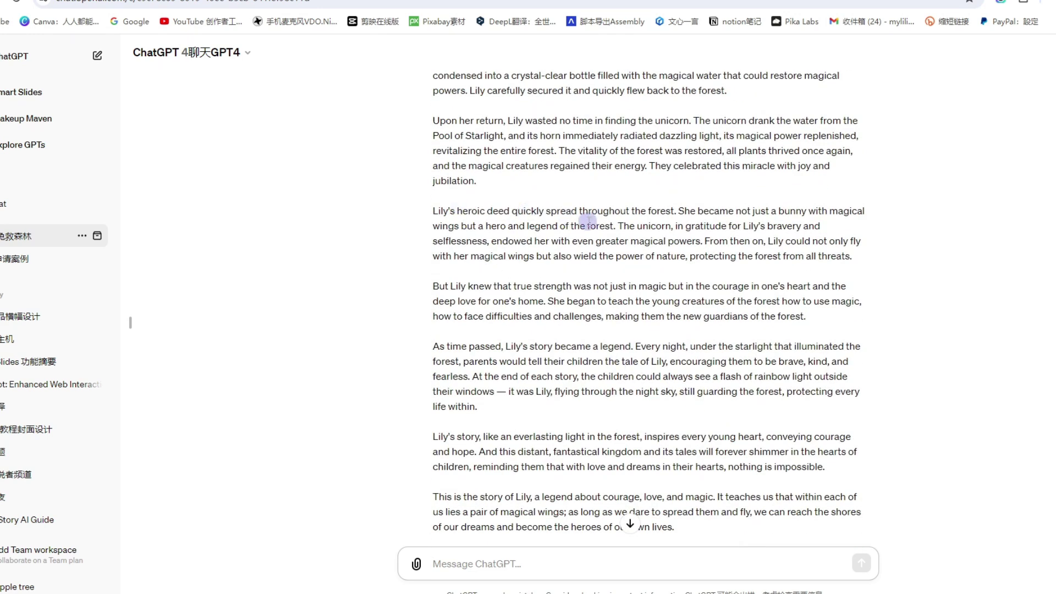
{"action": "scroll", "coordinate": [572, 297], "scroll_direction": "up", "scroll_amount": 5}
{"action": "scroll", "coordinate": [572, 297], "scroll_direction": "up", "scroll_amount": 5}
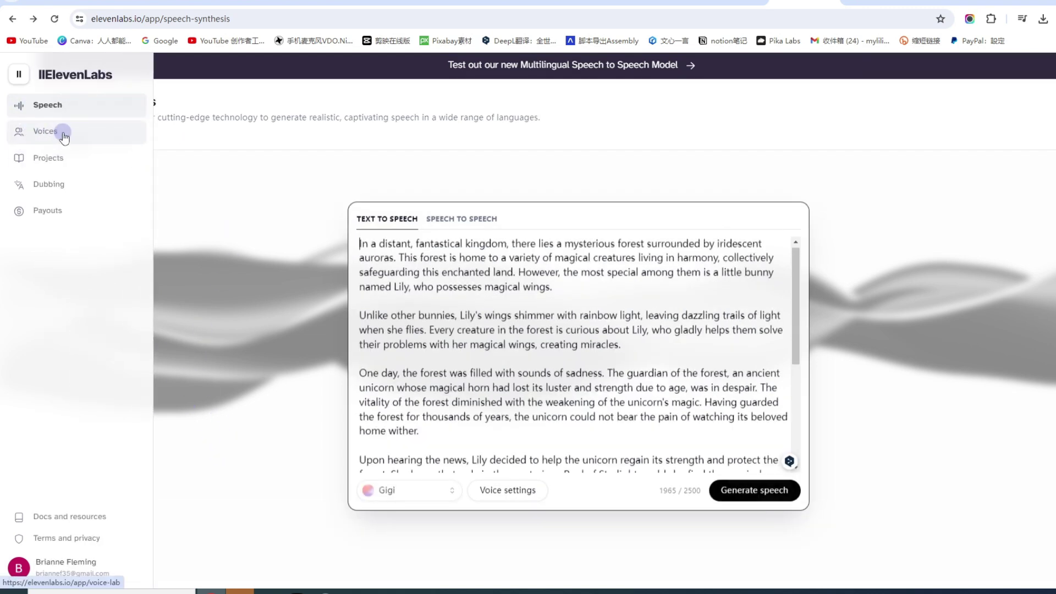
{"action": "left_click", "coordinate": [66, 132]}
{"action": "scroll", "coordinate": [537, 308], "scroll_direction": "down", "scroll_amount": 3}
{"action": "scroll", "coordinate": [518, 401], "scroll_direction": "up", "scroll_amount": 3}
{"action": "scroll", "coordinate": [518, 403], "scroll_direction": "down", "scroll_amount": 6}
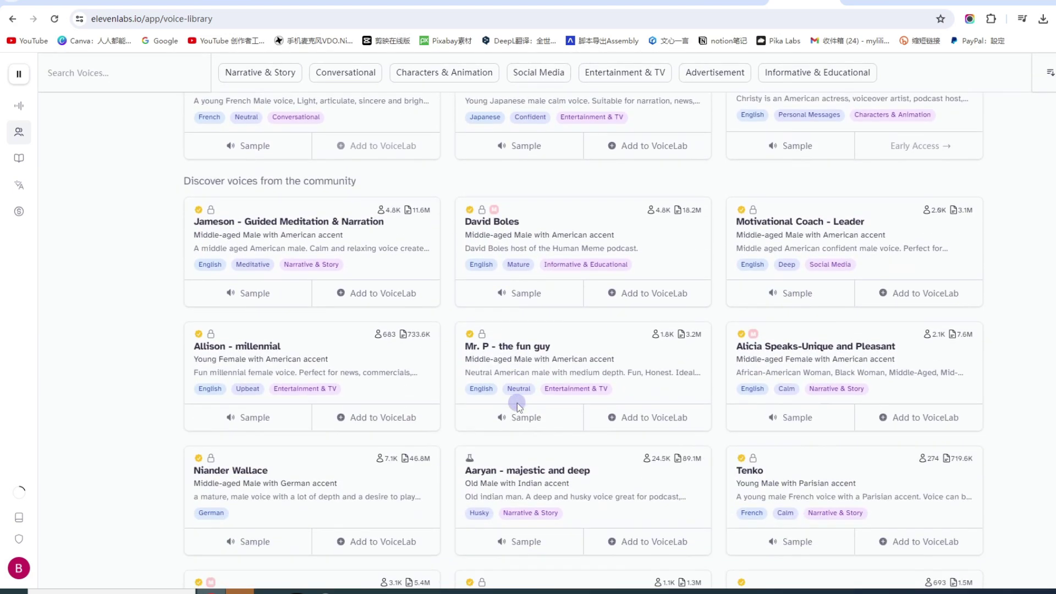
{"action": "scroll", "coordinate": [517, 405], "scroll_direction": "down", "scroll_amount": 7}
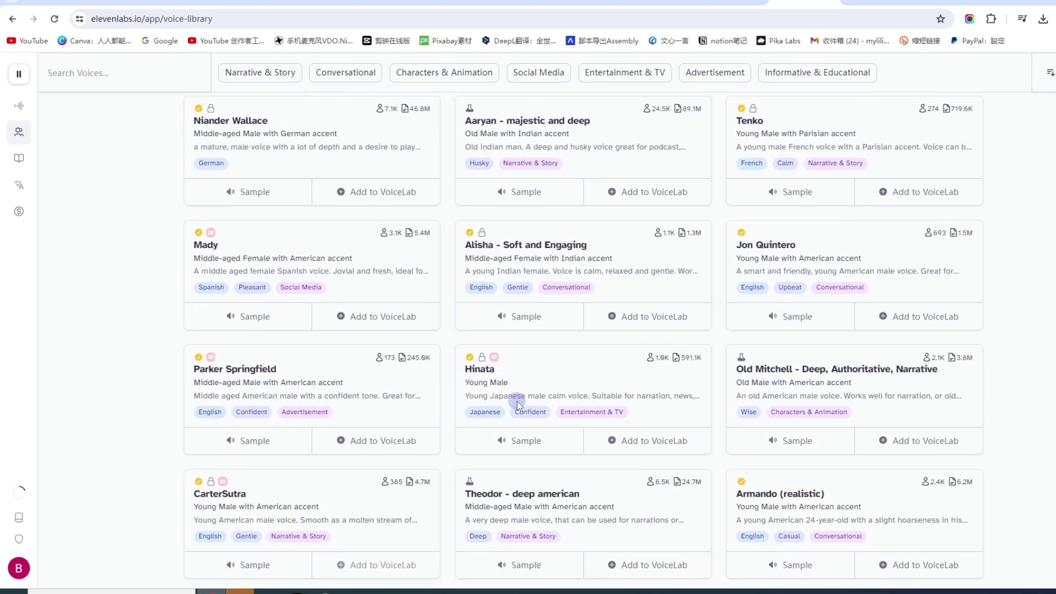
{"action": "scroll", "coordinate": [517, 405], "scroll_direction": "down", "scroll_amount": 3}
{"action": "scroll", "coordinate": [517, 405], "scroll_direction": "up", "scroll_amount": 10}
{"action": "scroll", "coordinate": [517, 406], "scroll_direction": "up", "scroll_amount": 6}
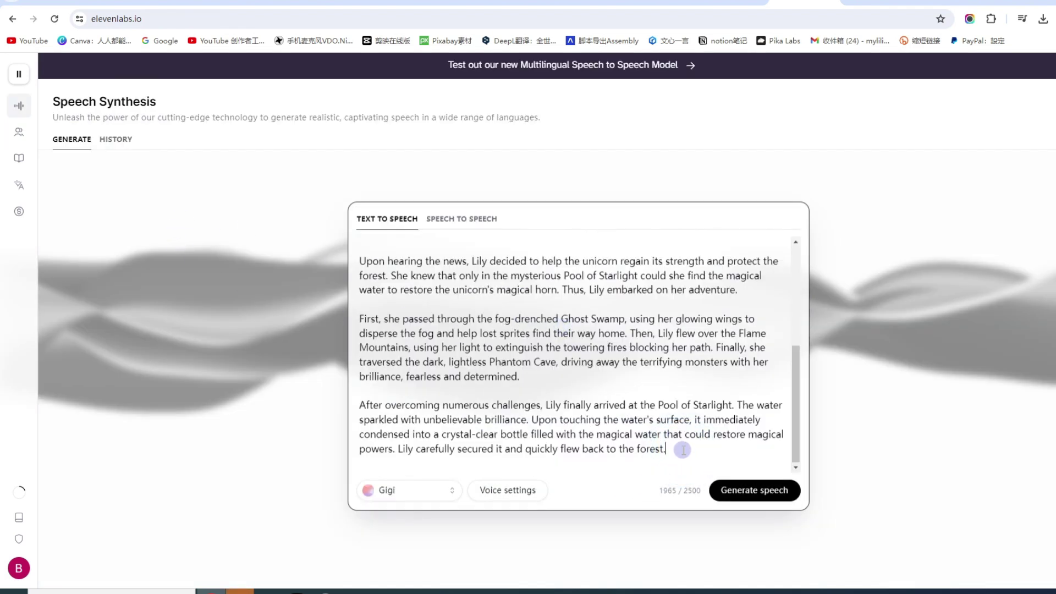
{"action": "left_click_drag", "start_coordinate": [682, 450], "coordinate": [652, 434]}
{"action": "scroll", "coordinate": [495, 307], "scroll_direction": "up", "scroll_amount": 5}
{"action": "scroll", "coordinate": [495, 307], "scroll_direction": "down", "scroll_amount": 5}
{"action": "left_click", "coordinate": [683, 450]}
{"action": "scroll", "coordinate": [440, 274], "scroll_direction": "up", "scroll_amount": 4}
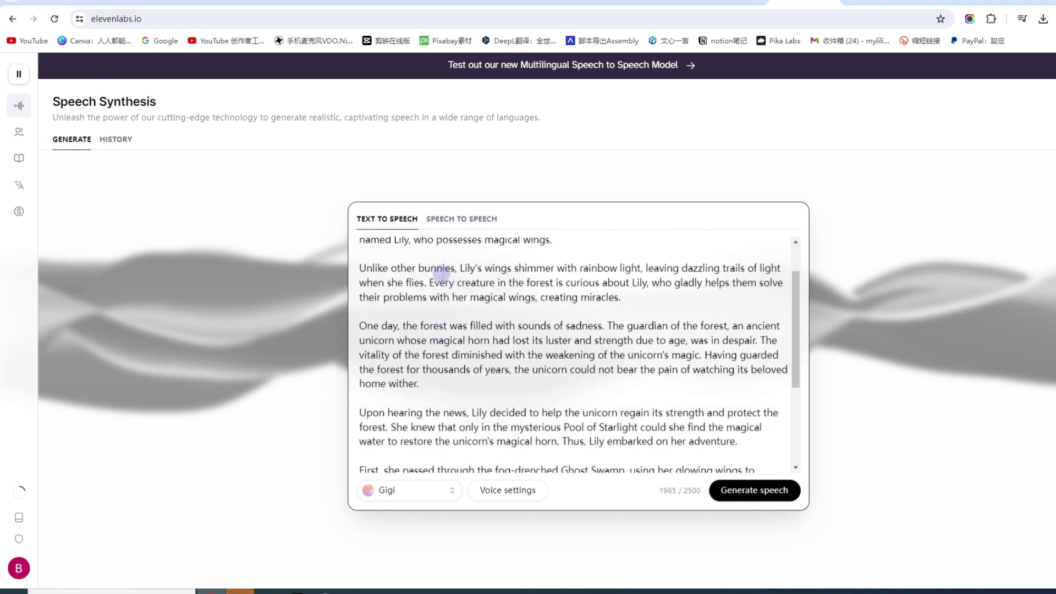
{"action": "scroll", "coordinate": [388, 254], "scroll_direction": "up", "scroll_amount": 1}
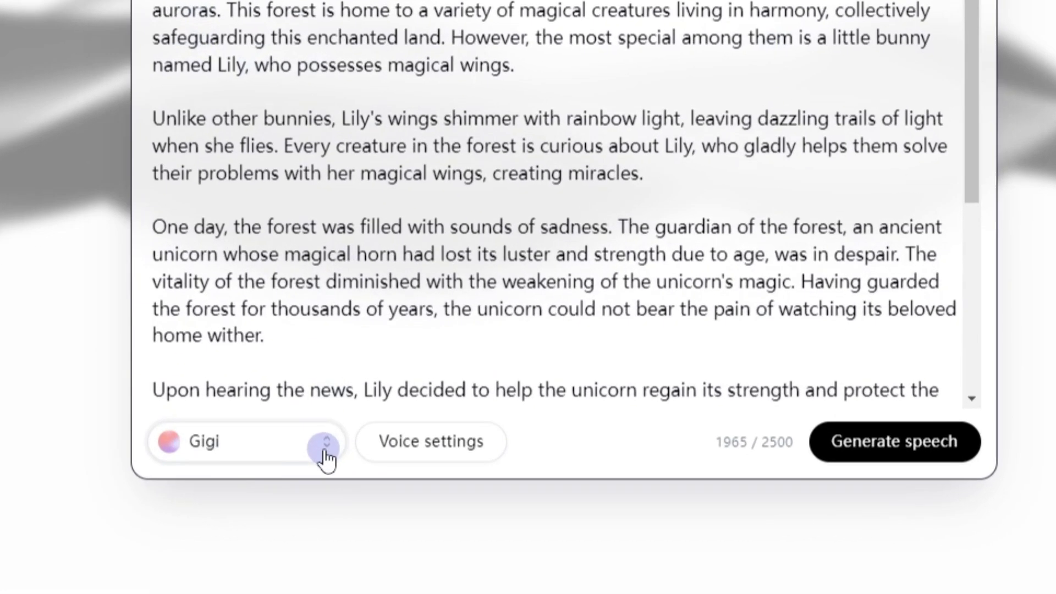
{"action": "left_click", "coordinate": [451, 490]}
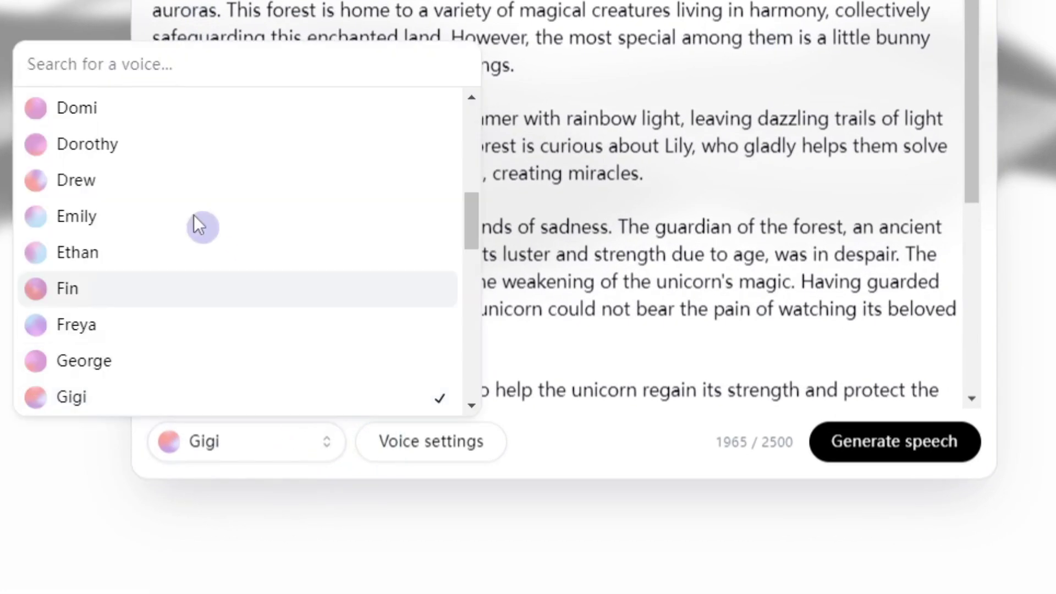
{"action": "scroll", "coordinate": [179, 188], "scroll_direction": "down", "scroll_amount": 8}
{"action": "scroll", "coordinate": [178, 189], "scroll_direction": "down", "scroll_amount": 5}
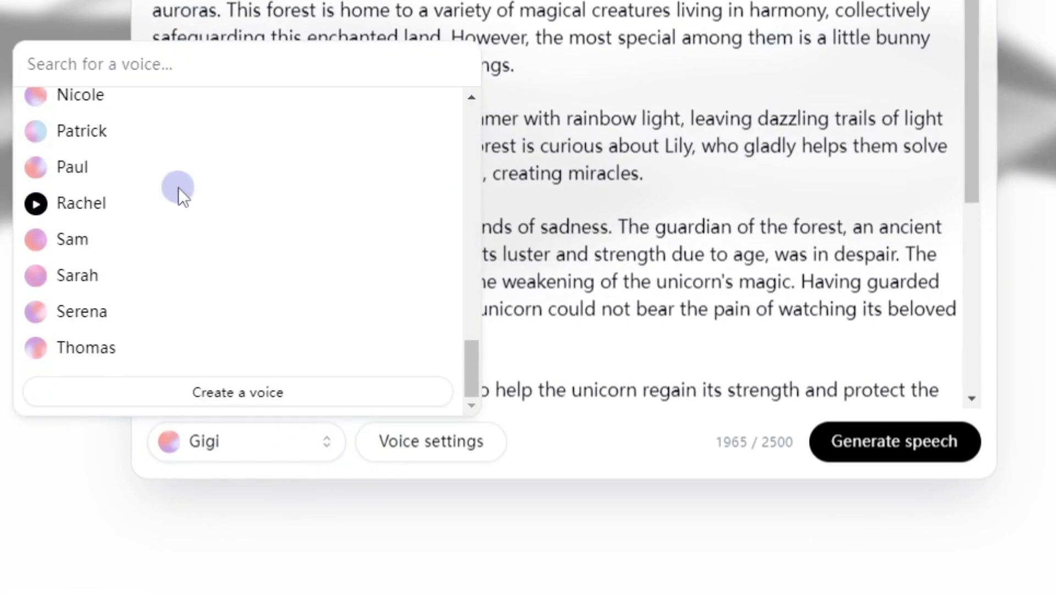
{"action": "left_click", "coordinate": [318, 578]}
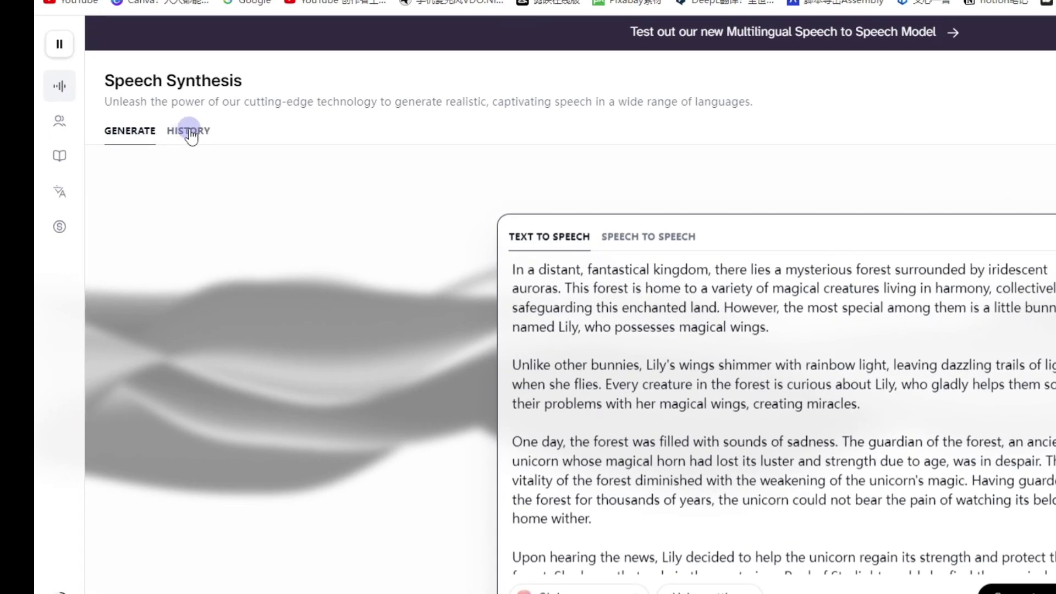
- Review the earlier Gigi narration of the kingdom story in speech history, then go to YouTube
{"action": "left_click", "coordinate": [190, 132]}
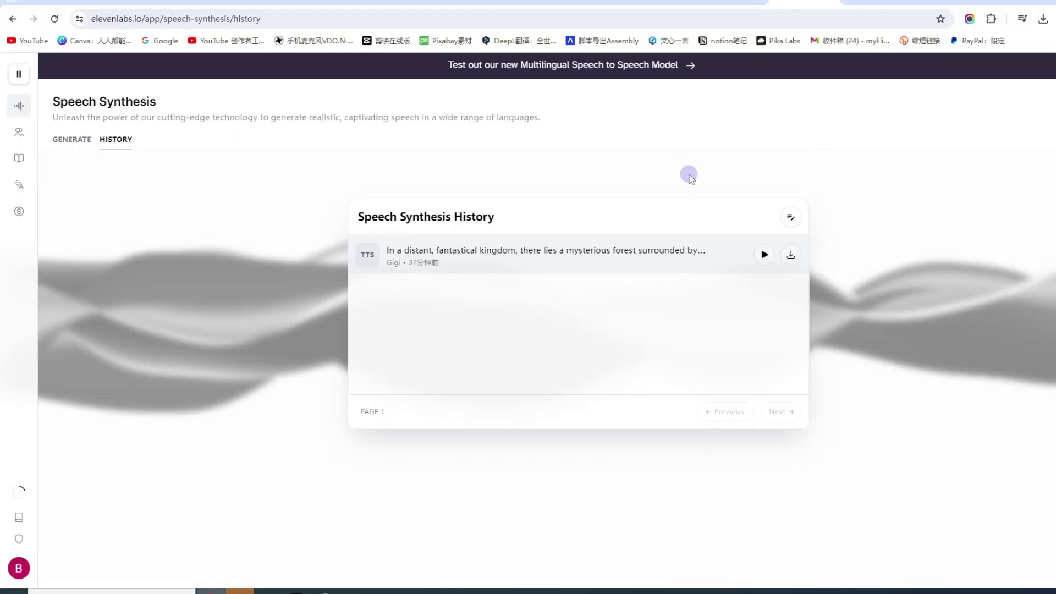
{"action": "key", "text": "ctrl+Tab"}
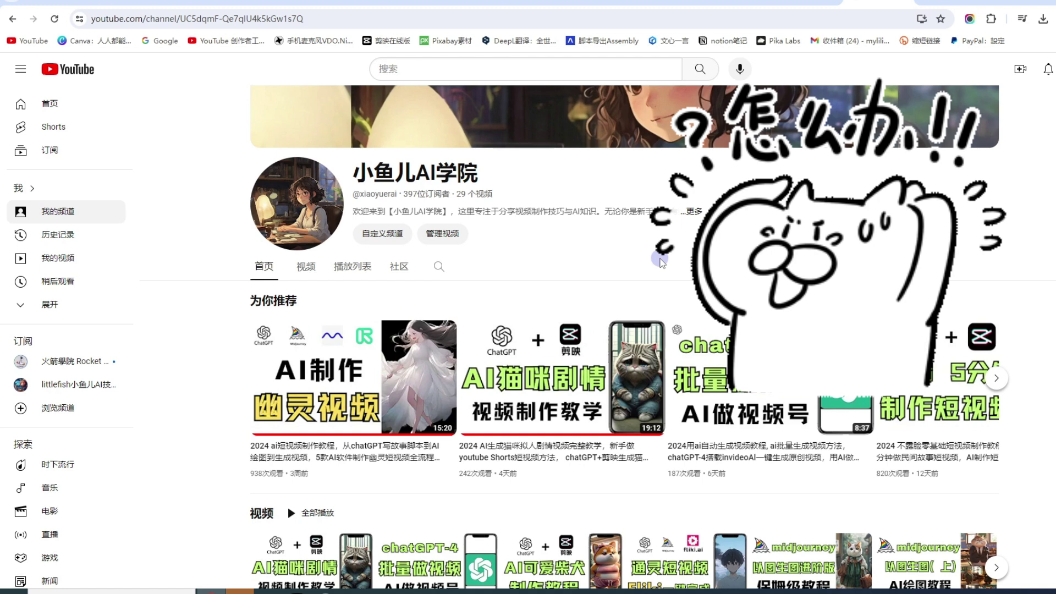
- Go from the channel to YouTube Studio's audio library of royalty-free music tracks
{"action": "scroll", "coordinate": [662, 263], "scroll_direction": "down", "scroll_amount": 3}
{"action": "scroll", "coordinate": [666, 275], "scroll_direction": "up", "scroll_amount": 4}
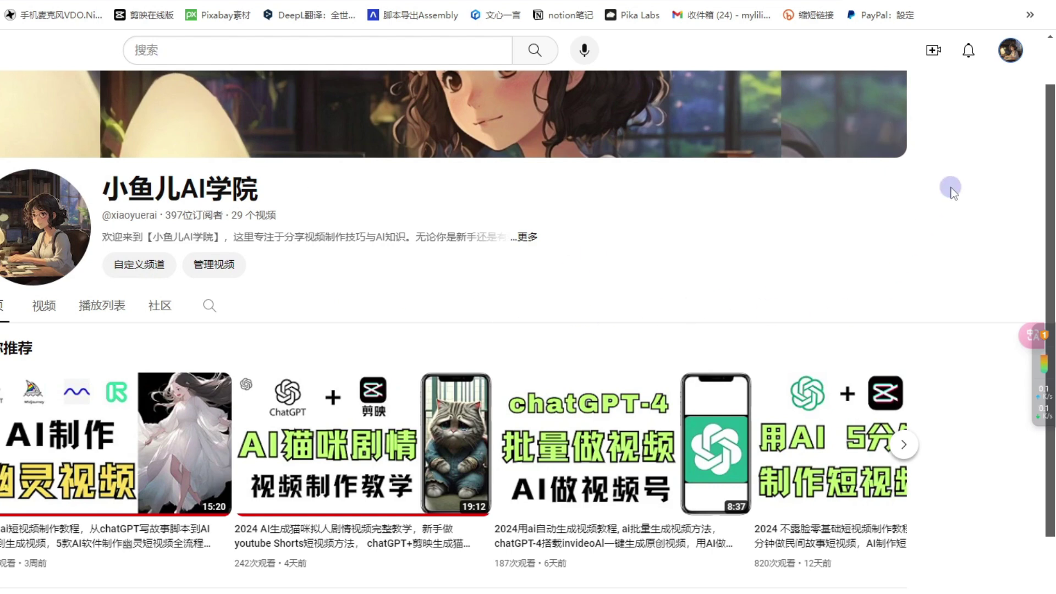
{"action": "left_click", "coordinate": [1009, 55]}
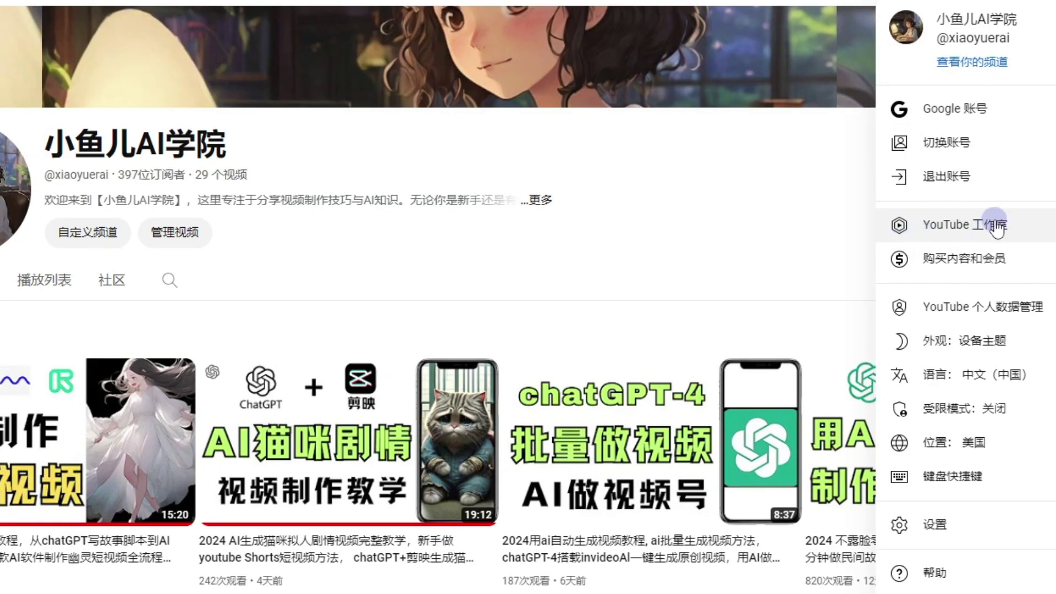
{"action": "left_click", "coordinate": [917, 259]}
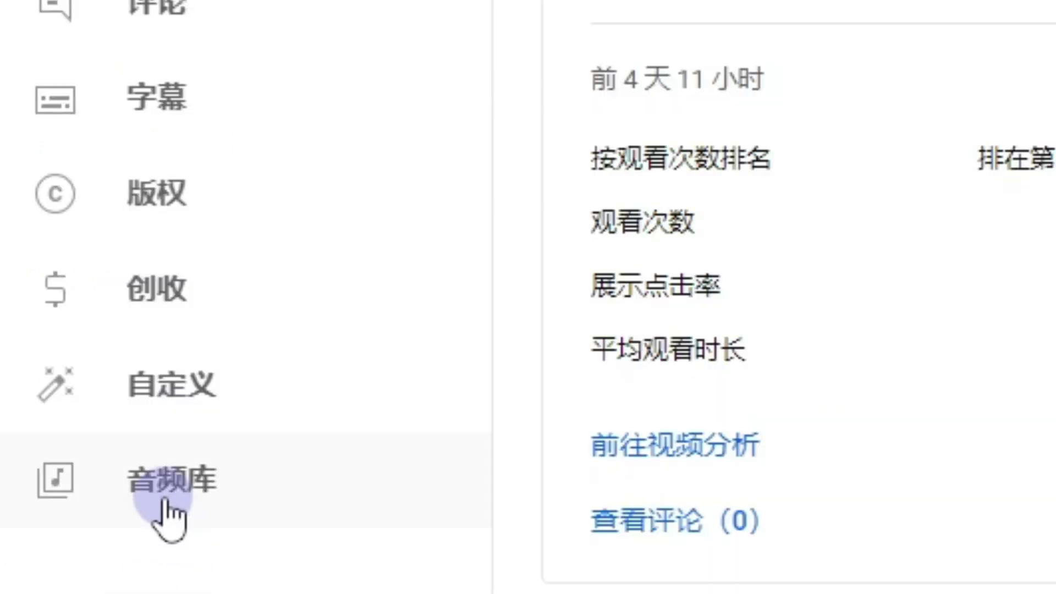
{"action": "left_click", "coordinate": [166, 476]}
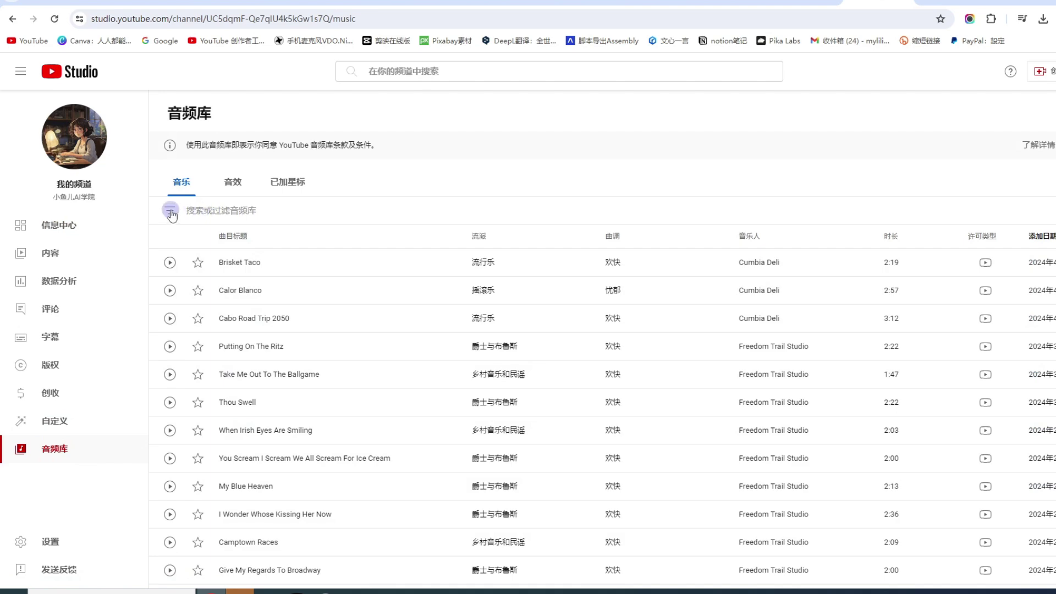
- Filter the audio library to tracks needing no attribution (不需注明出处)
{"action": "left_click", "coordinate": [171, 213]}
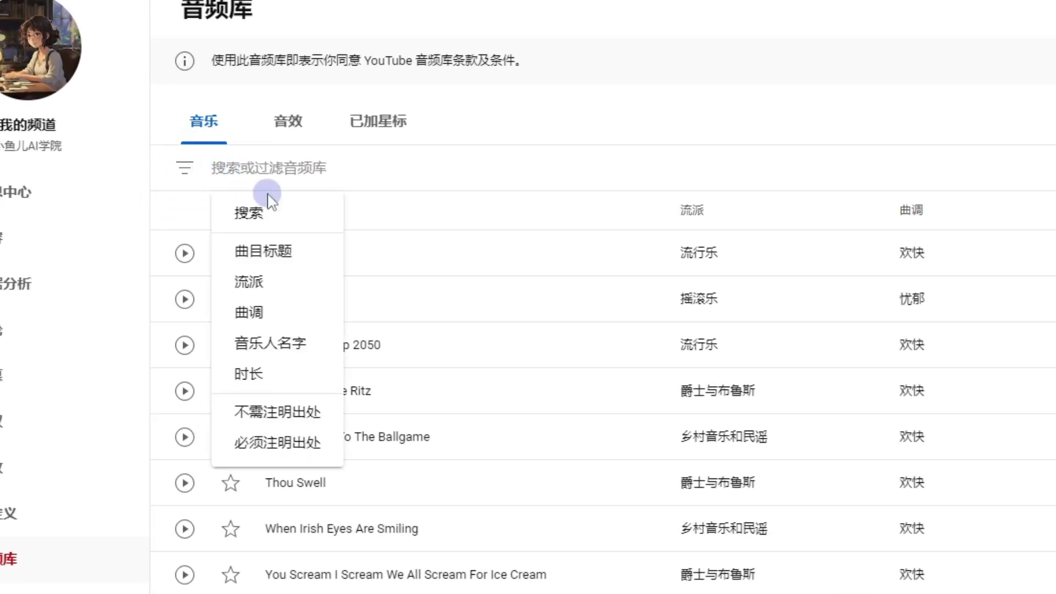
{"action": "left_click", "coordinate": [253, 412]}
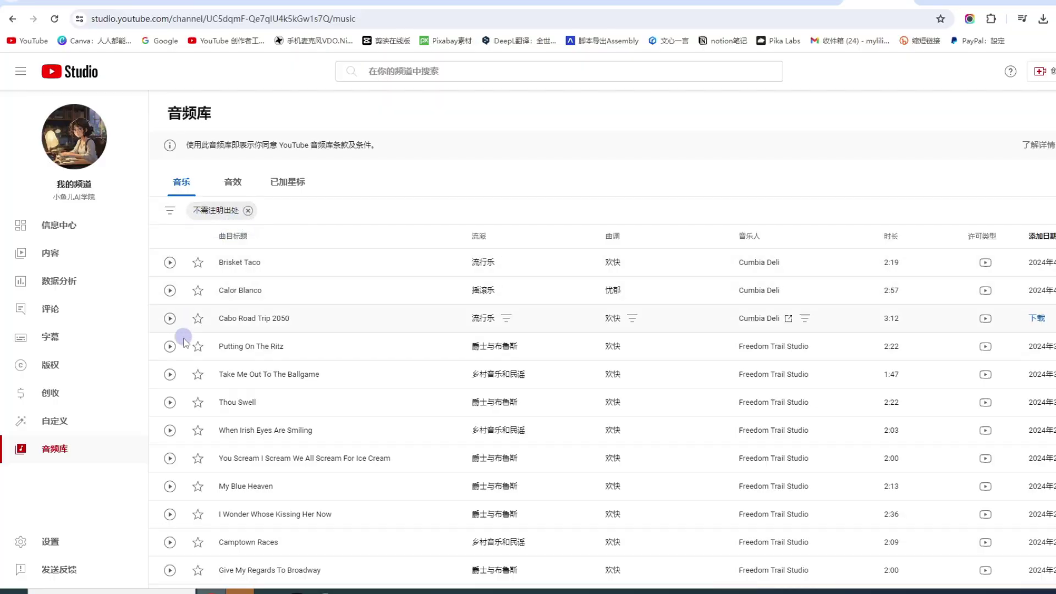
{"action": "scroll", "coordinate": [264, 338], "scroll_direction": "down", "scroll_amount": 2}
{"action": "scroll", "coordinate": [258, 358], "scroll_direction": "down", "scroll_amount": 3}
{"action": "scroll", "coordinate": [246, 384], "scroll_direction": "up", "scroll_amount": 4}
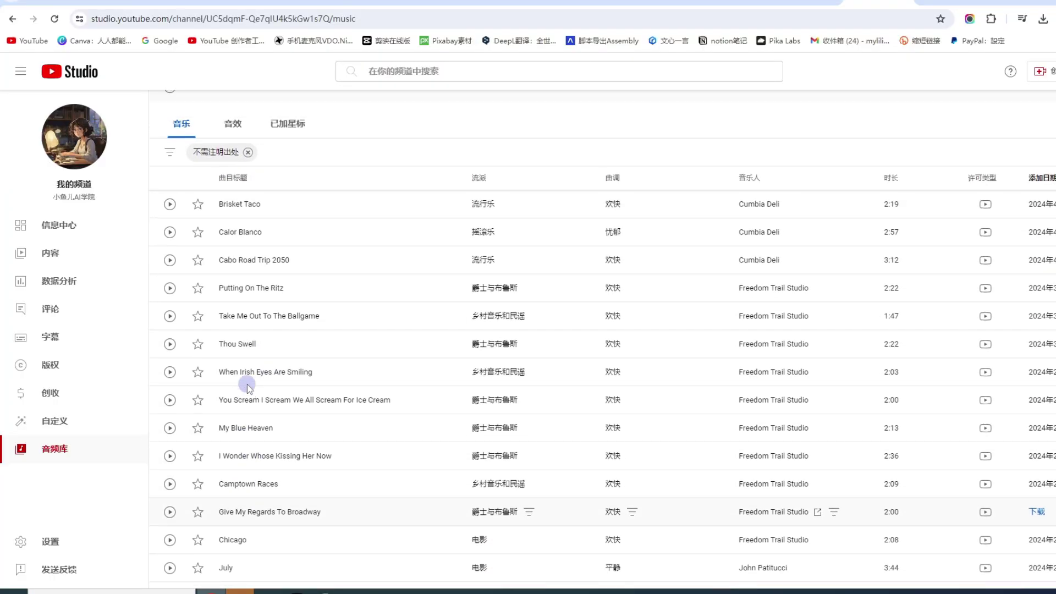
- Add a 流派 filter for the children's genre 儿童 and browse the results
{"action": "left_click", "coordinate": [170, 154]}
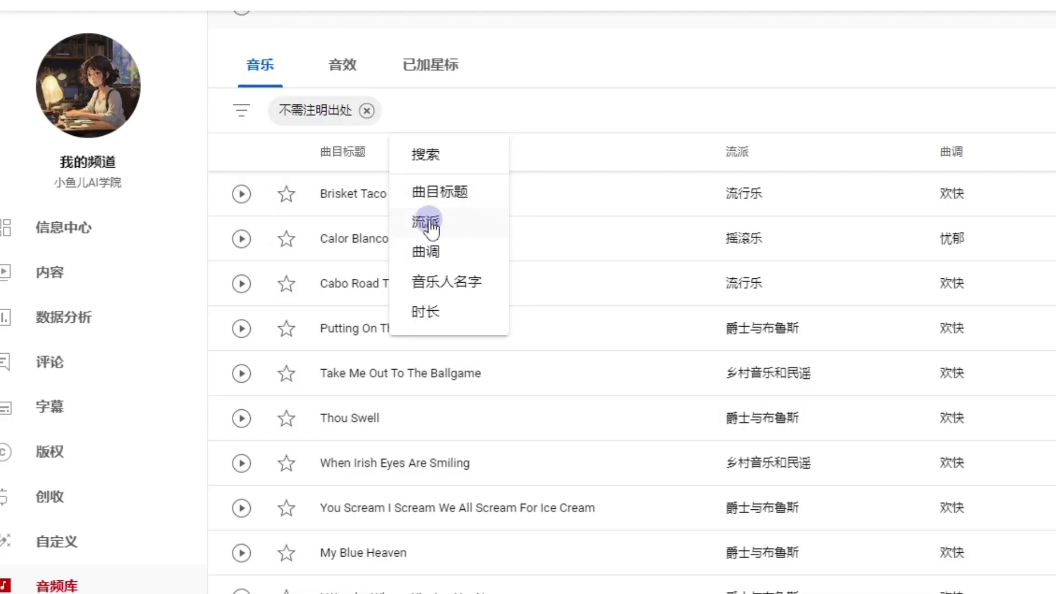
{"action": "left_click", "coordinate": [285, 219]}
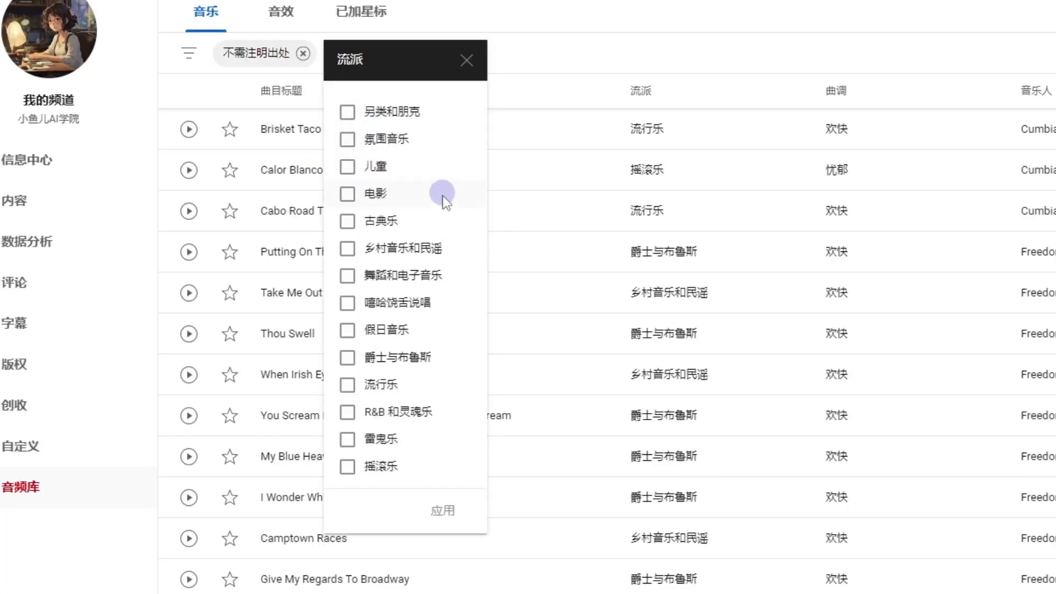
{"action": "left_click", "coordinate": [348, 168]}
{"action": "left_click", "coordinate": [441, 509]}
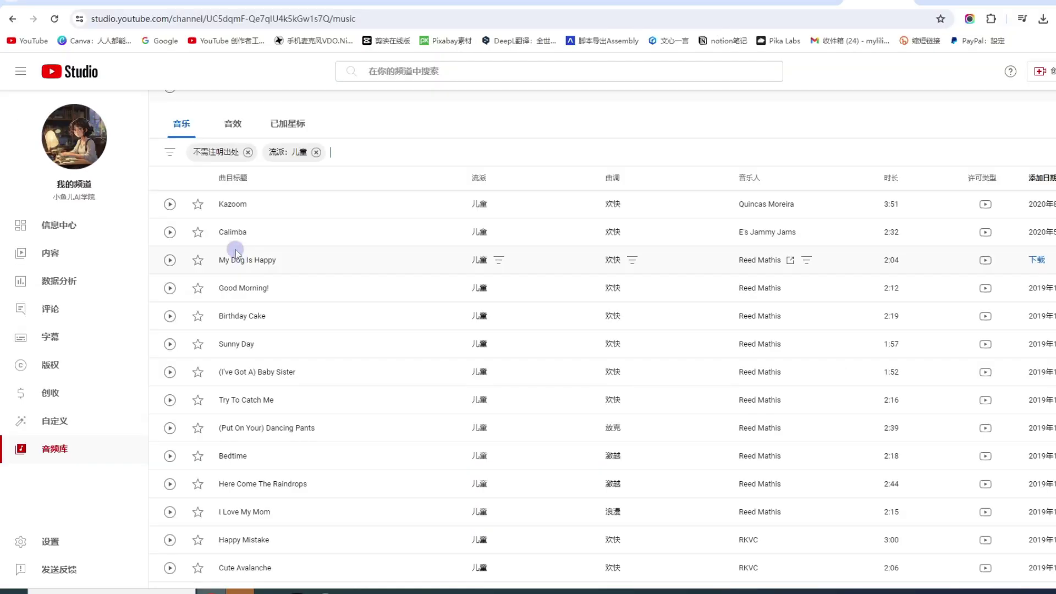
{"action": "scroll", "coordinate": [247, 385], "scroll_direction": "down", "scroll_amount": 3}
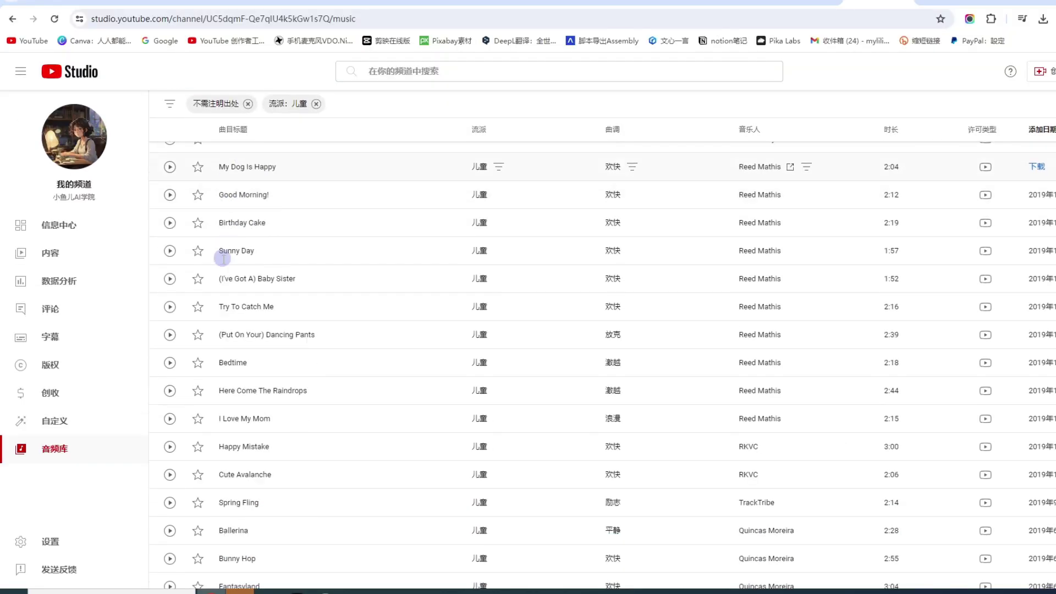
{"action": "scroll", "coordinate": [554, 226], "scroll_direction": "down", "scroll_amount": 6}
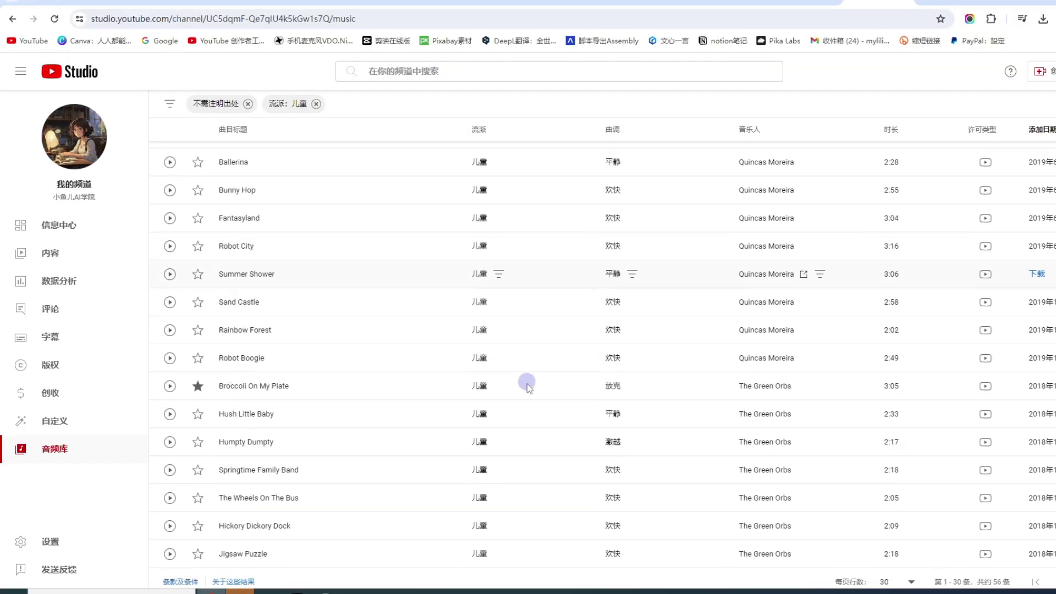
{"action": "scroll", "coordinate": [536, 429], "scroll_direction": "up", "scroll_amount": 9}
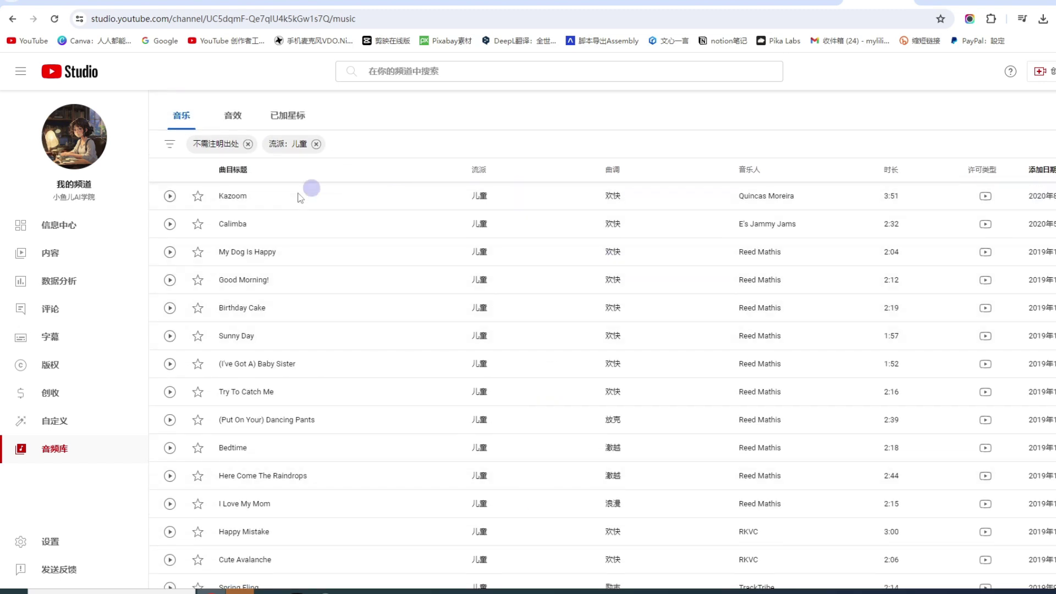
- Preview the Kazoom and Calimba children's tracks, then minimise the browser to the desktop
{"action": "left_click", "coordinate": [170, 196]}
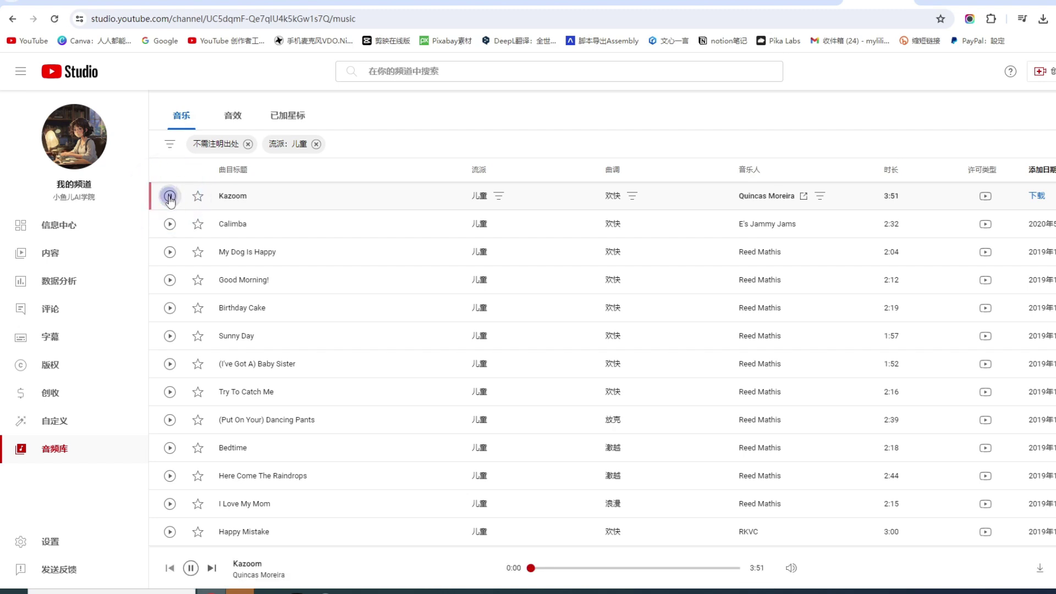
{"action": "left_click", "coordinate": [170, 225]}
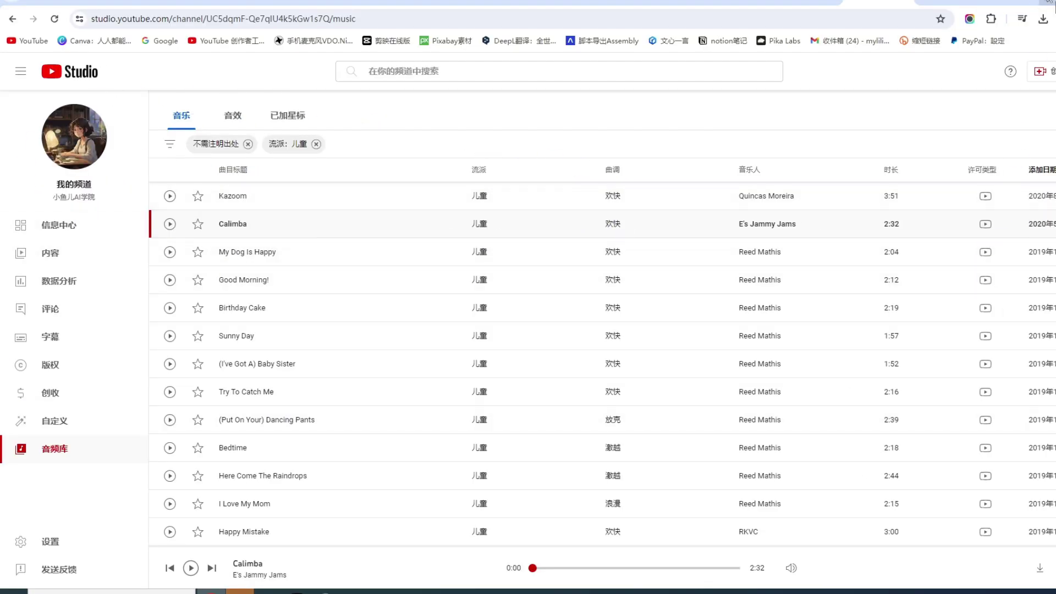
{"action": "left_click", "coordinate": [1048, 2]}
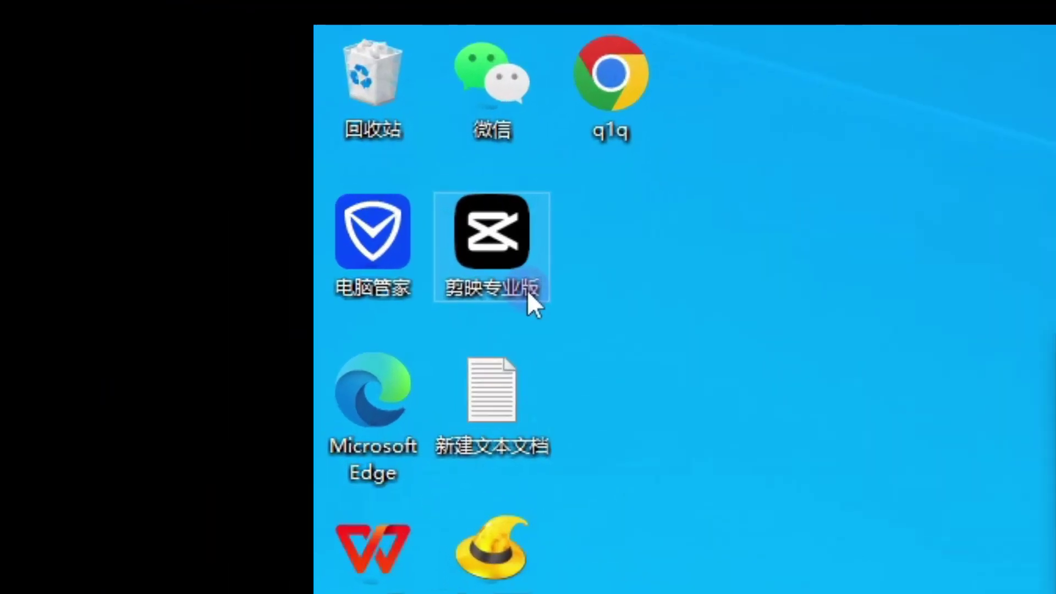
- Launch 剪映专业版 and start a new empty editing draft
{"action": "double_click", "coordinate": [528, 290]}
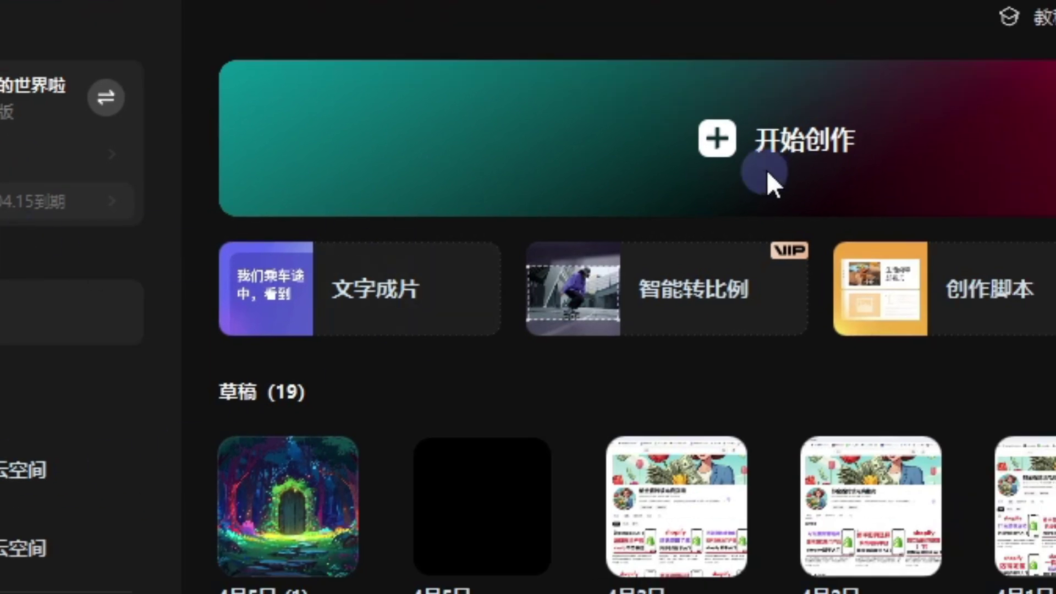
{"action": "left_click", "coordinate": [811, 133]}
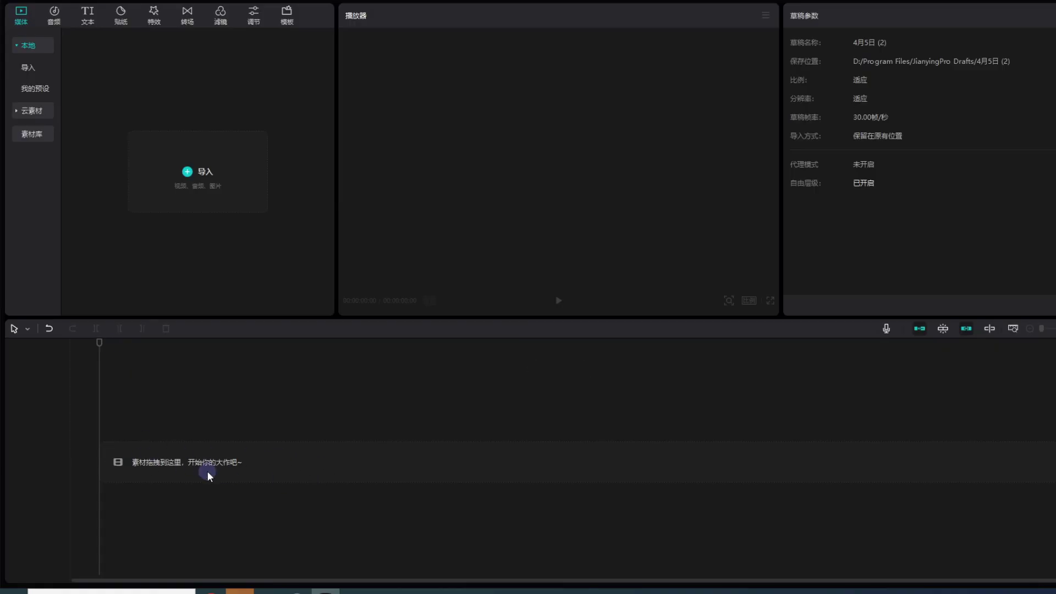
- Import every file from the 童话故事 folder into the media library
{"action": "left_click", "coordinate": [205, 172]}
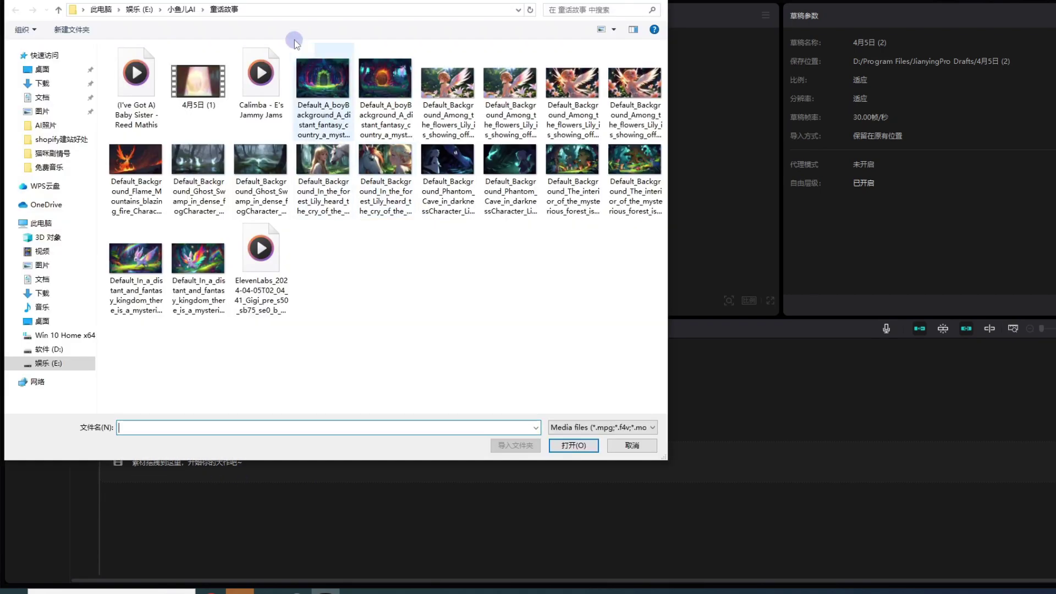
{"action": "key", "text": "ctrl+a"}
{"action": "key", "text": "Return"}
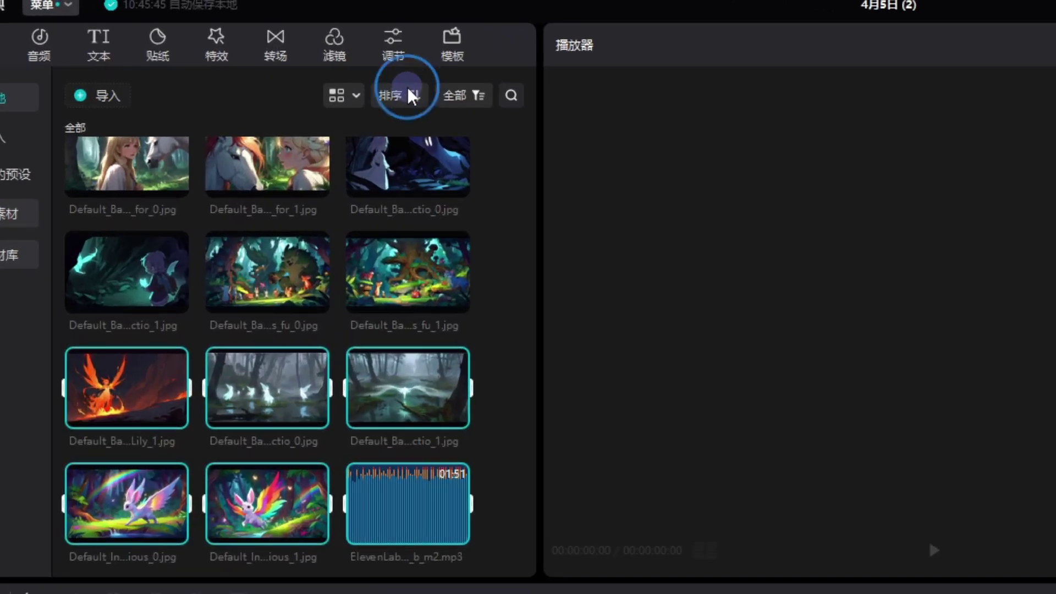
- Sort the imported media by 创建时间 (creation time)
{"action": "left_click", "coordinate": [408, 90]}
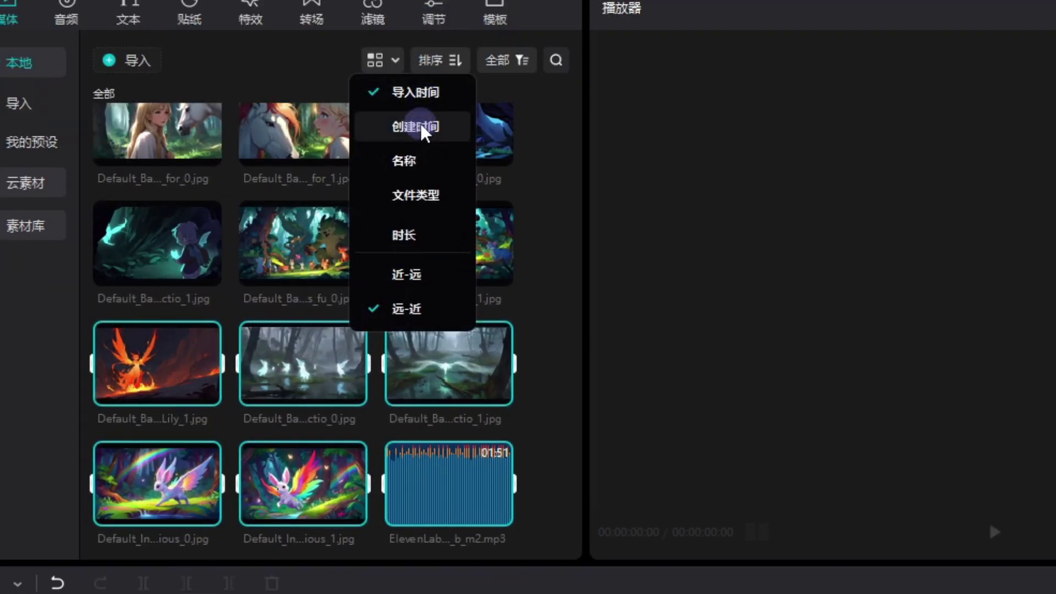
{"action": "left_click", "coordinate": [421, 123]}
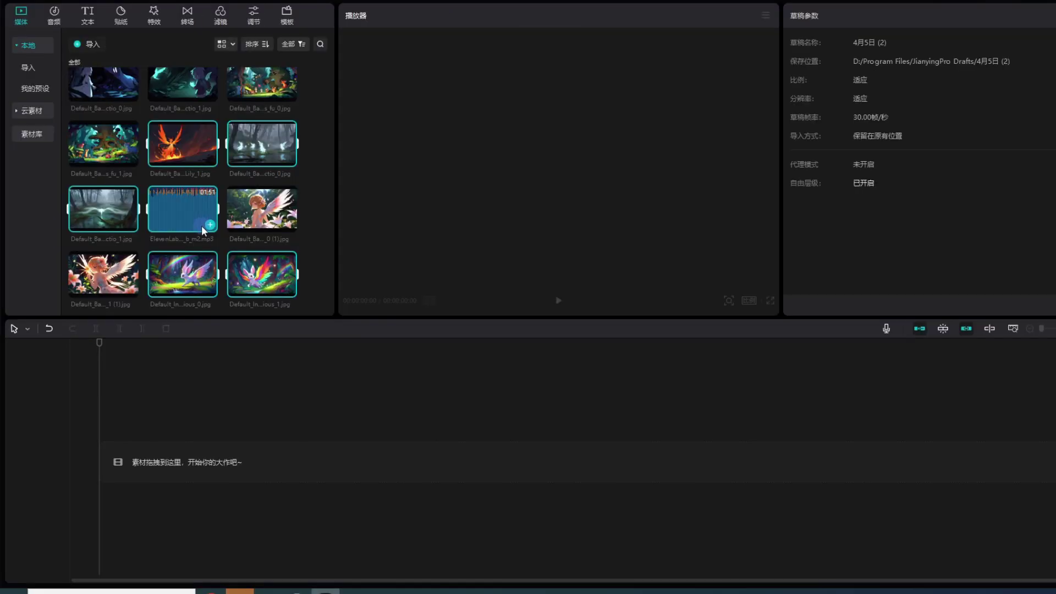
{"action": "scroll", "coordinate": [208, 228], "scroll_direction": "up", "scroll_amount": 3}
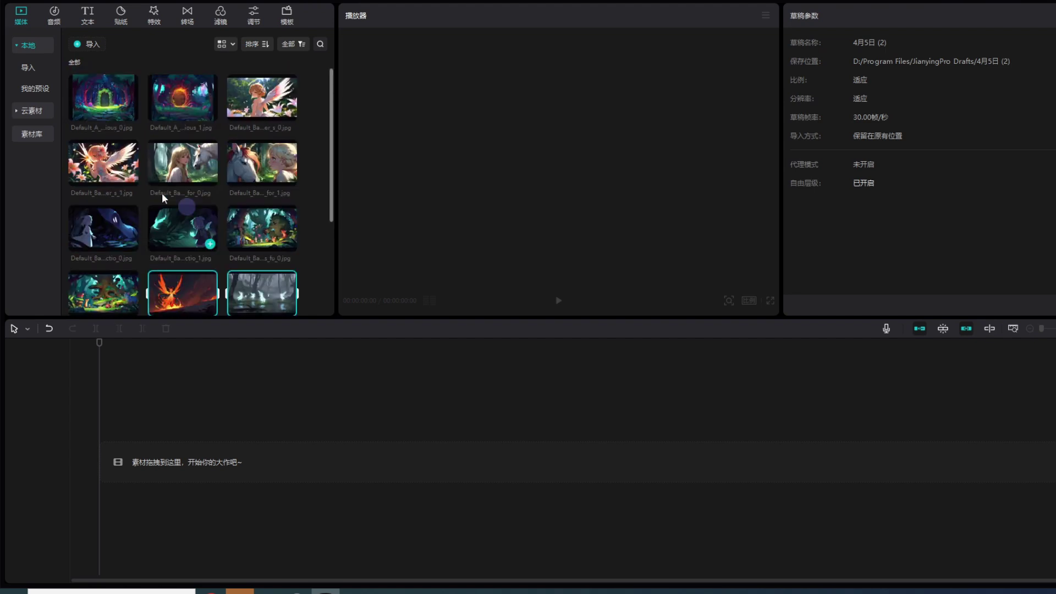
{"action": "scroll", "coordinate": [240, 179], "scroll_direction": "down", "scroll_amount": 2}
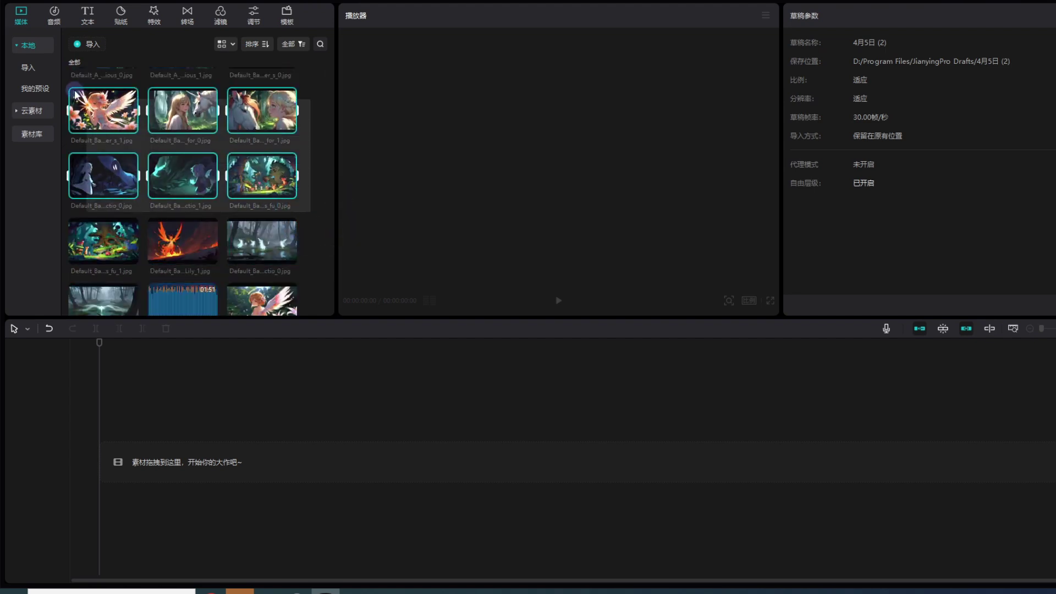
- Put the story images on the timeline with the ElevenLabs narration MP3 on an audio track below
{"action": "scroll", "coordinate": [312, 165], "scroll_direction": "up", "scroll_amount": 2}
{"action": "left_click_drag", "start_coordinate": [117, 116], "coordinate": [124, 468]}
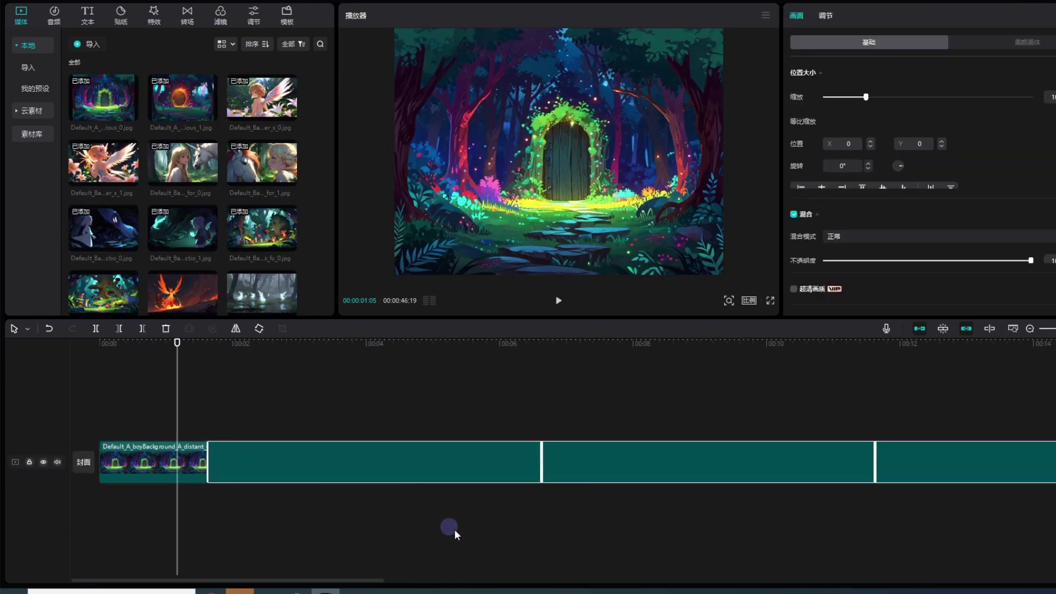
{"action": "left_click", "coordinate": [102, 42]}
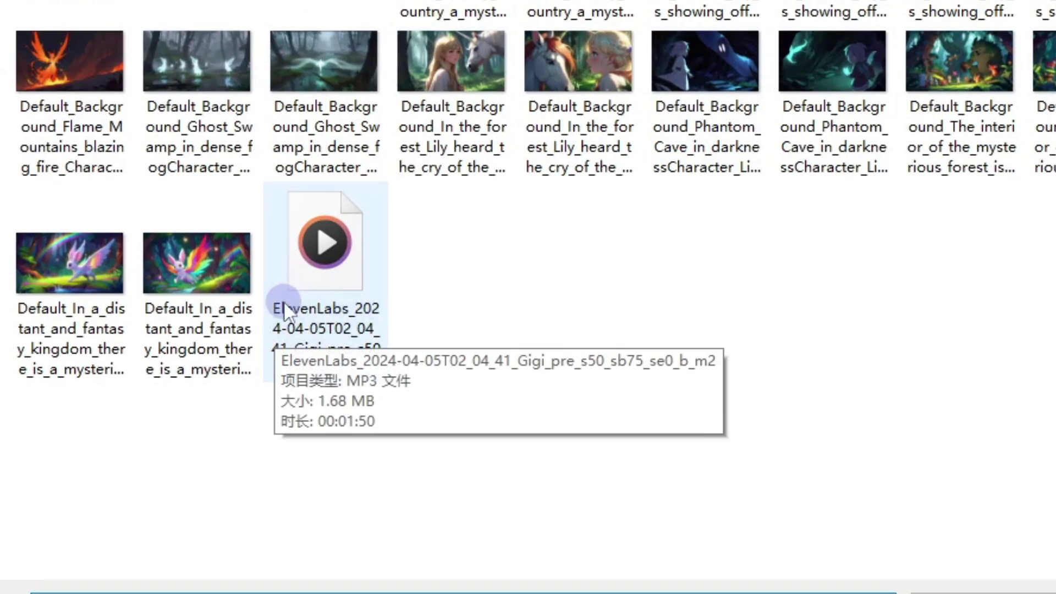
{"action": "left_click_drag", "start_coordinate": [330, 320], "coordinate": [50, 8]}
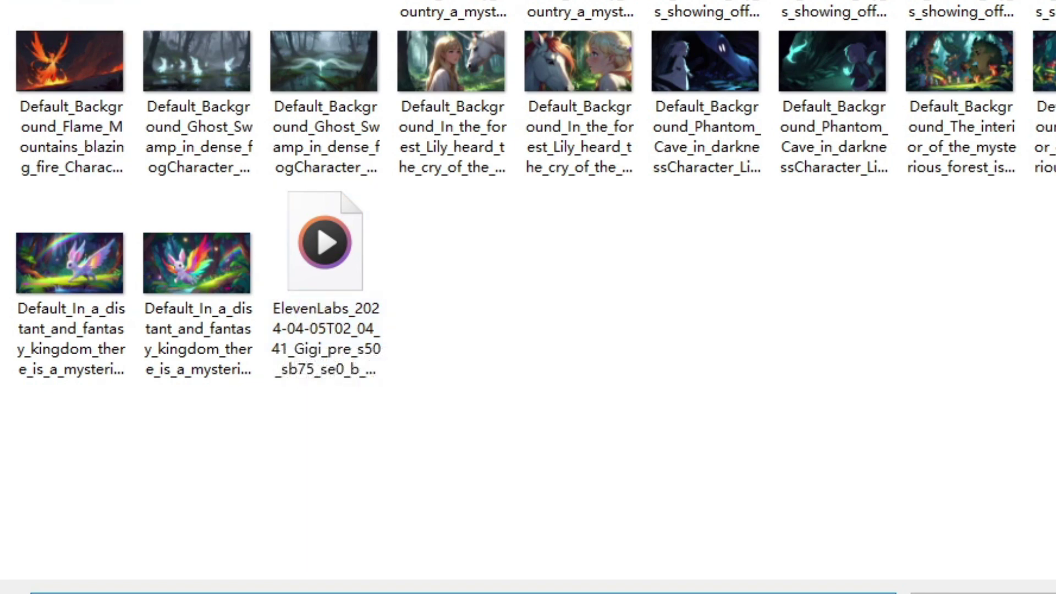
{"action": "left_click_drag", "start_coordinate": [318, 365], "coordinate": [90, 513]}
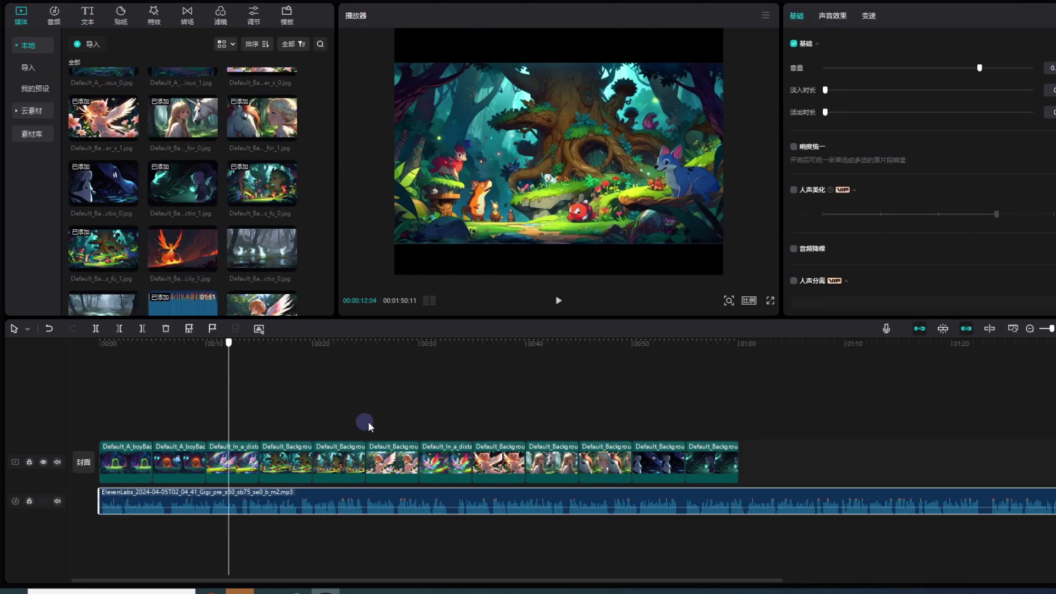
{"action": "left_click_drag", "start_coordinate": [369, 426], "coordinate": [114, 447]}
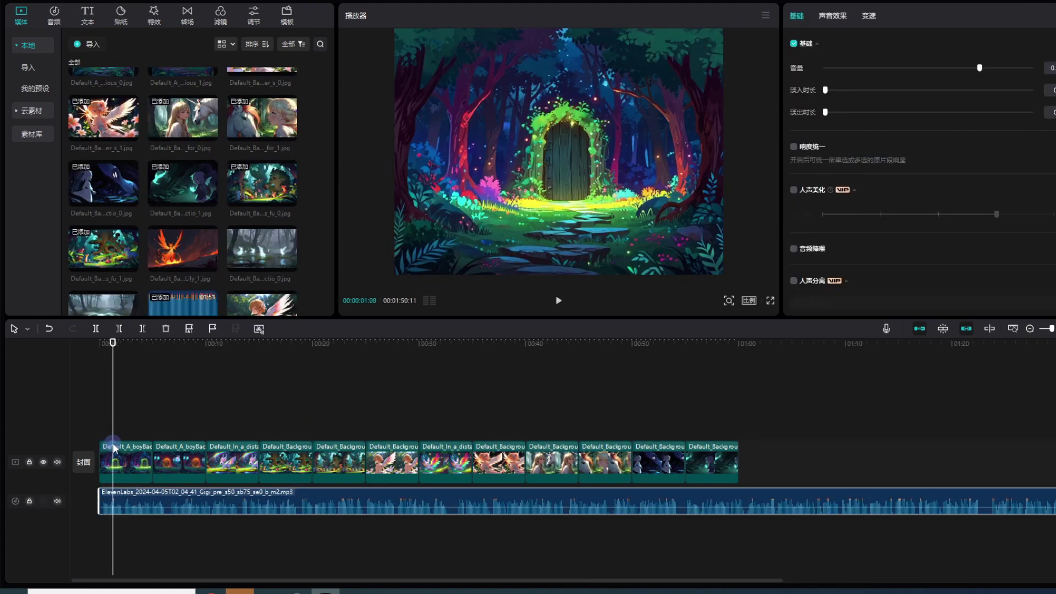
- Add the 渐渐放大, 超大光斑 and 变清晰 II effects, and set the canvas to 16:9
{"action": "left_click", "coordinate": [114, 447]}
{"action": "left_click", "coordinate": [157, 22]}
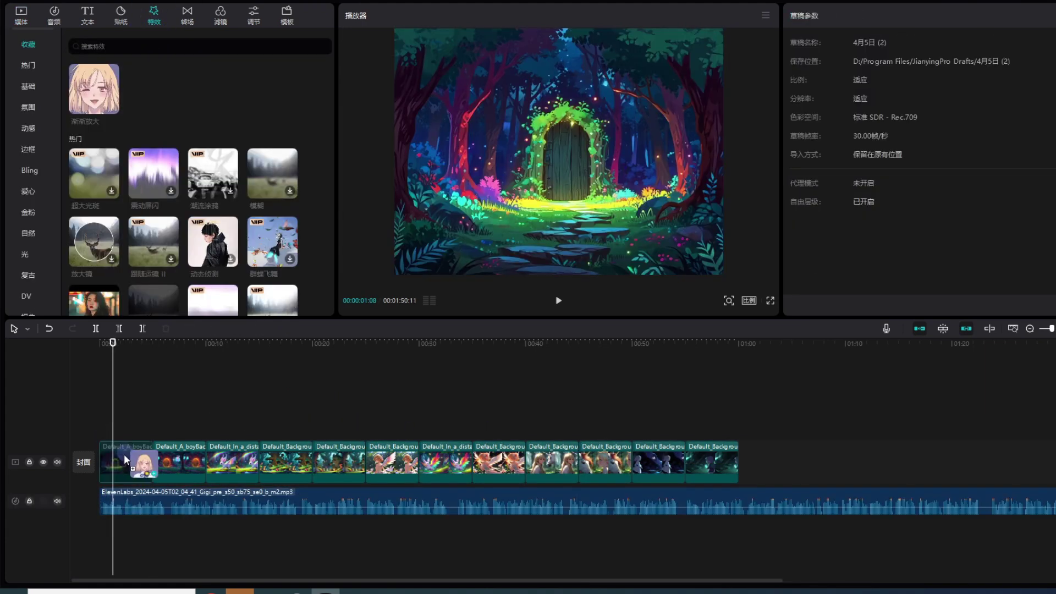
{"action": "left_click", "coordinate": [112, 107]}
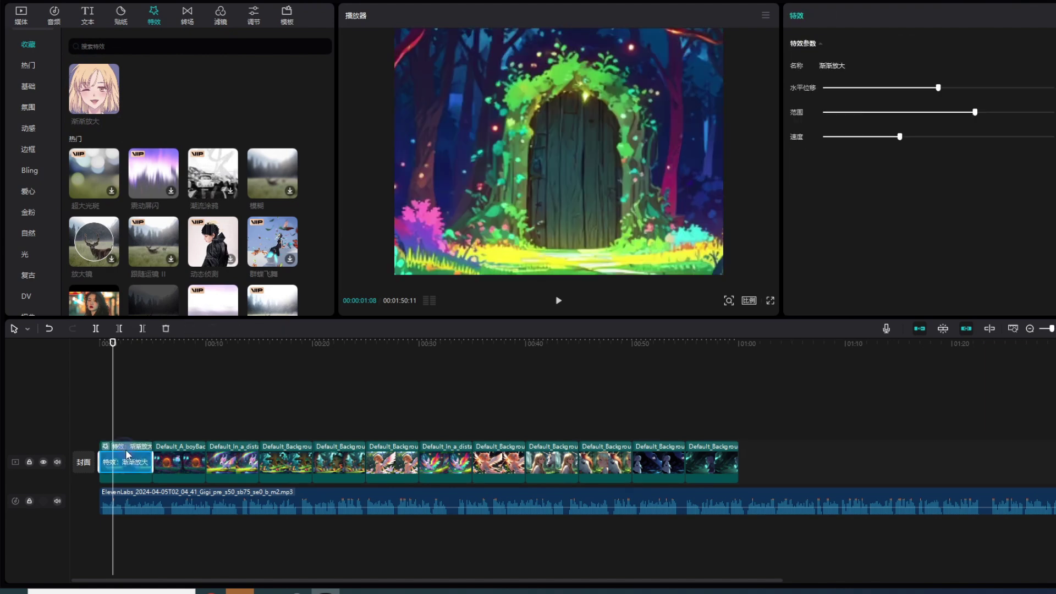
{"action": "left_click", "coordinate": [93, 172]}
{"action": "scroll", "coordinate": [264, 237], "scroll_direction": "down", "scroll_amount": 2}
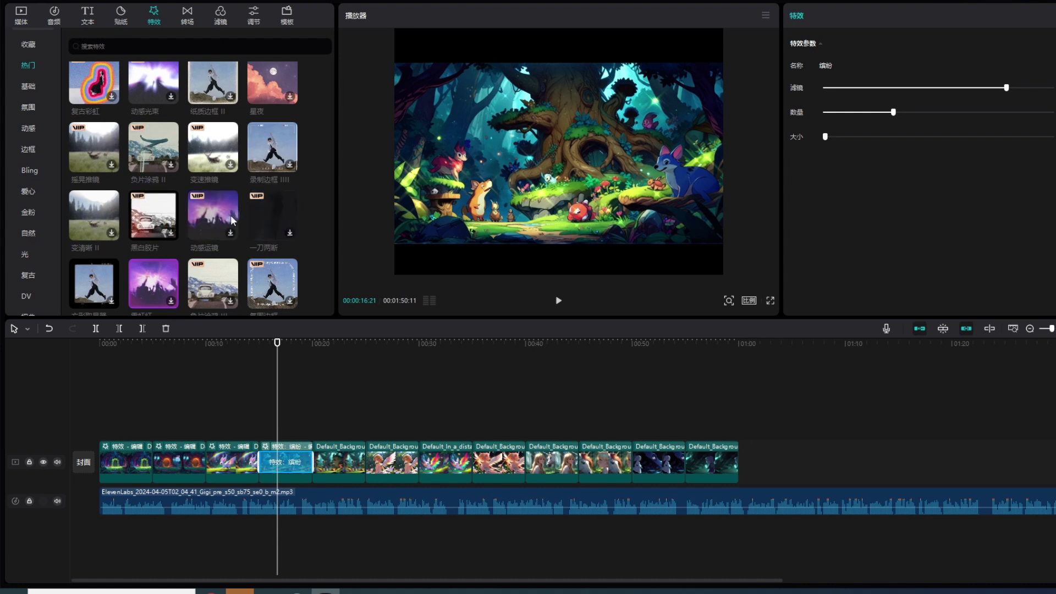
{"action": "scroll", "coordinate": [127, 217], "scroll_direction": "down", "scroll_amount": 1}
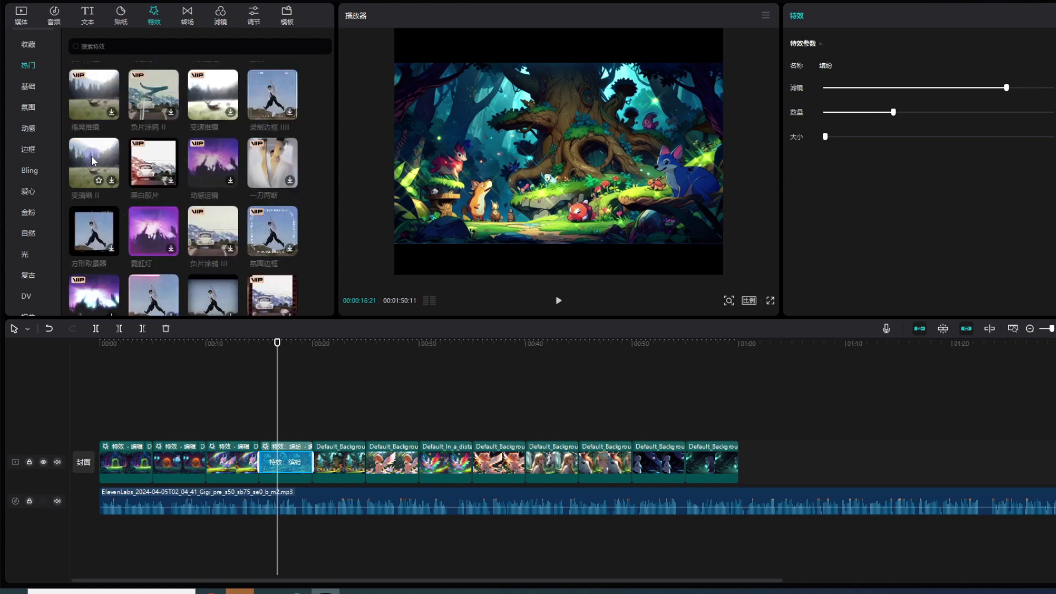
{"action": "left_click_drag", "start_coordinate": [94, 160], "coordinate": [308, 270]}
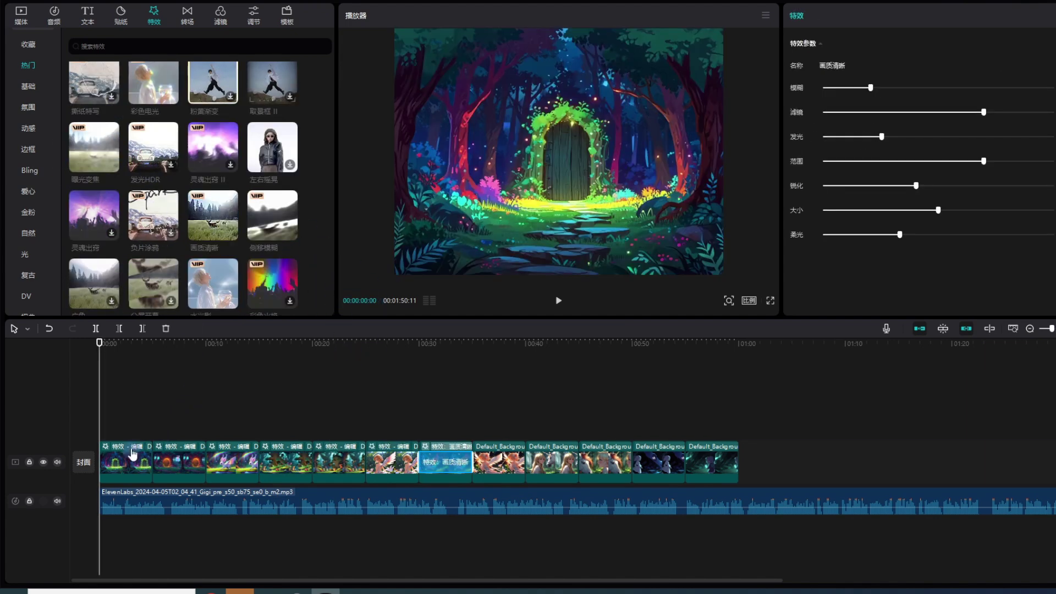
{"action": "left_click", "coordinate": [95, 406]}
{"action": "mouse_move", "coordinate": [105, 406]}
{"action": "left_mouse_down"}
{"action": "mouse_move", "coordinate": [101, 397]}
{"action": "mouse_move", "coordinate": [126, 407]}
{"action": "left_mouse_up"}
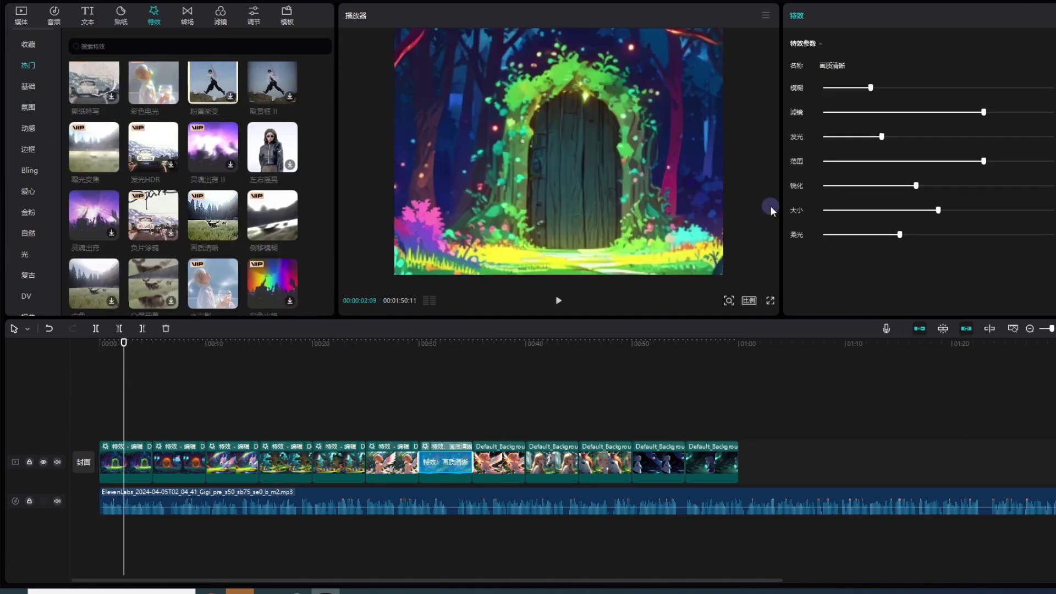
{"action": "left_click", "coordinate": [757, 308]}
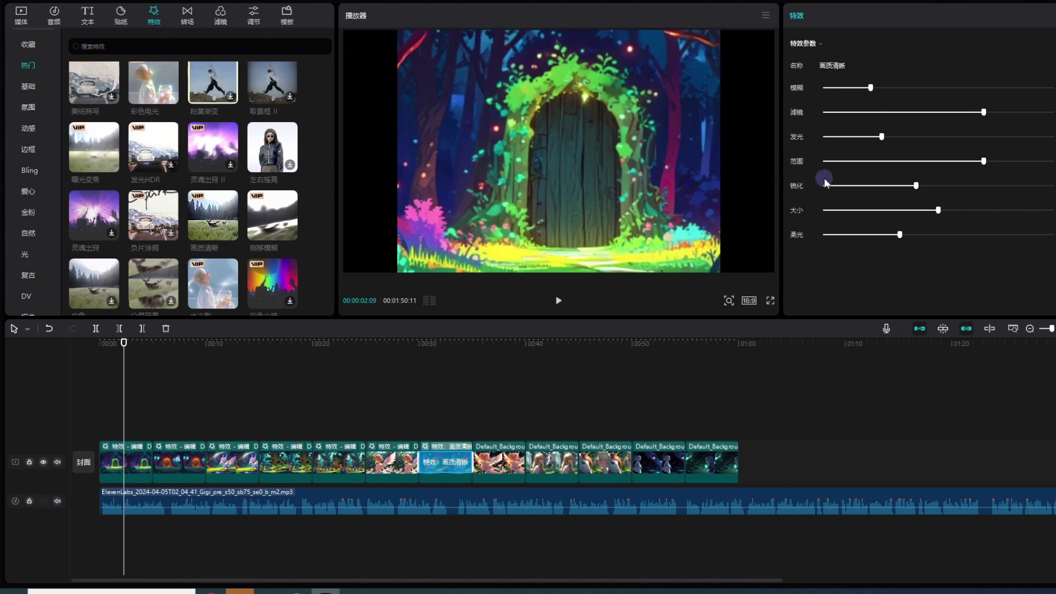
- Give the green-door clip a 模糊 background fill at the second blur strength
{"action": "left_click", "coordinate": [139, 465]}
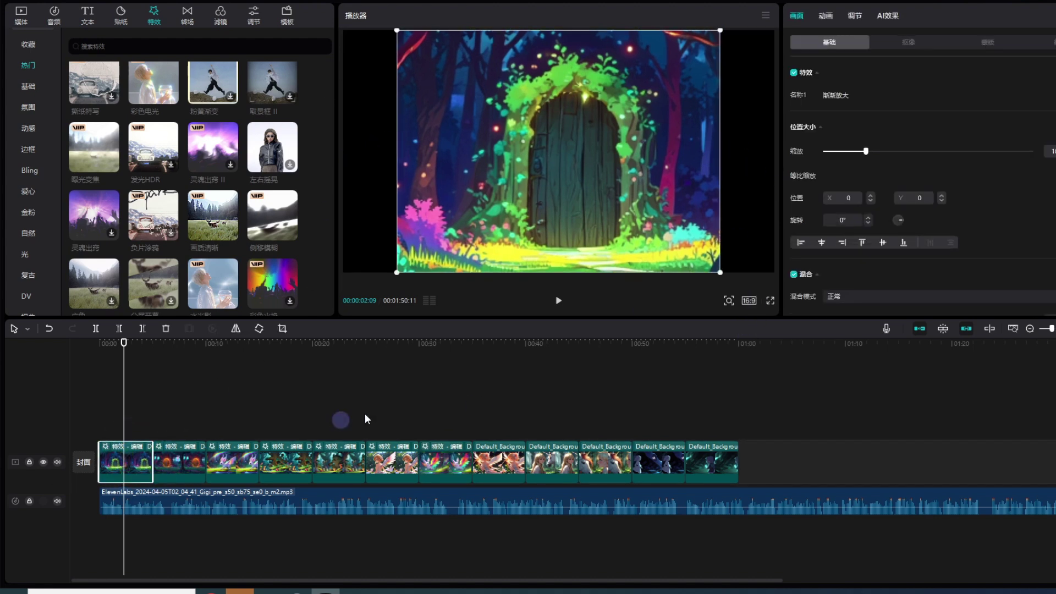
{"action": "scroll", "coordinate": [874, 295], "scroll_direction": "down", "scroll_amount": 5}
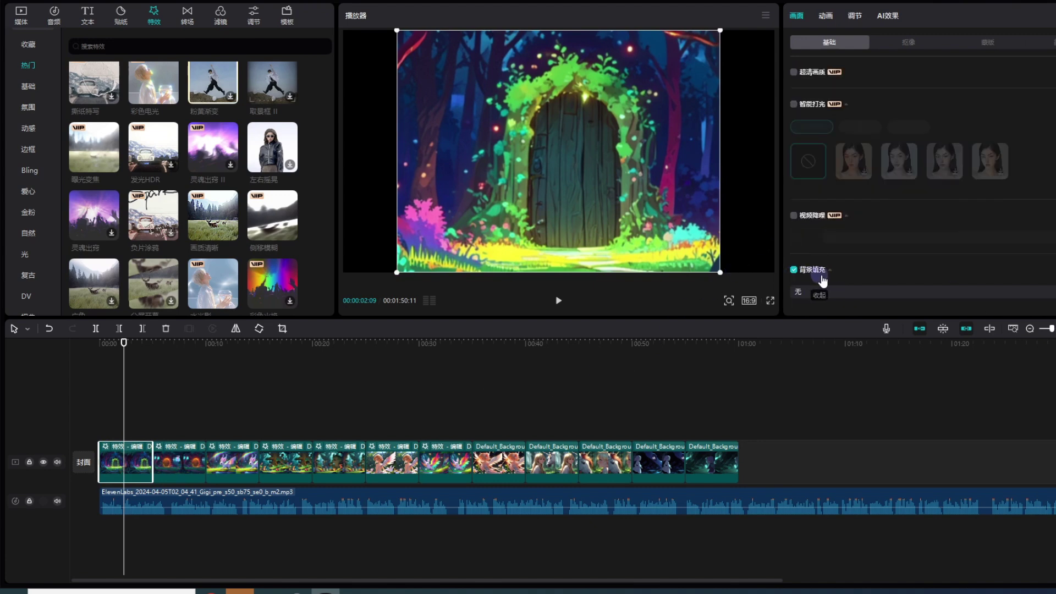
{"action": "left_click", "coordinate": [972, 292]}
{"action": "left_click", "coordinate": [814, 324]}
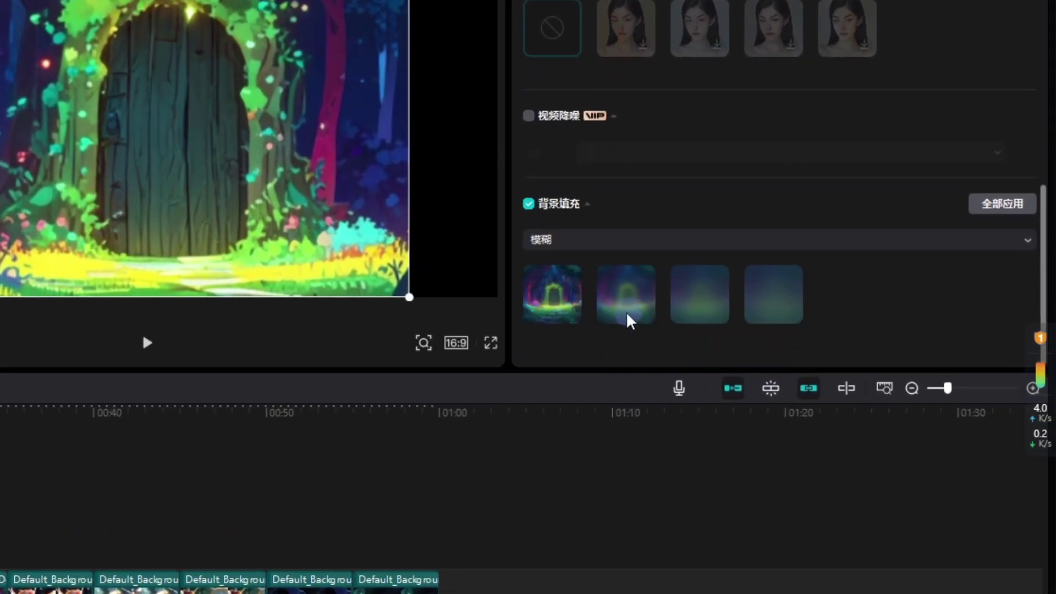
{"action": "left_click", "coordinate": [627, 297]}
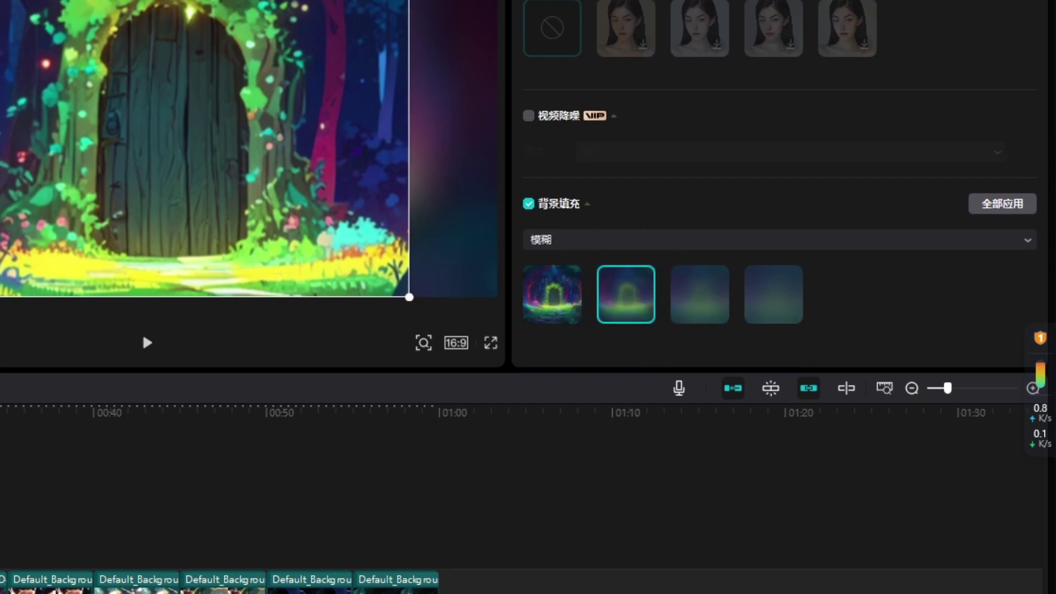
- Apply the same second-strength blur fill to the orange-door clip and preview later scenes
{"action": "key", "text": "Down"}
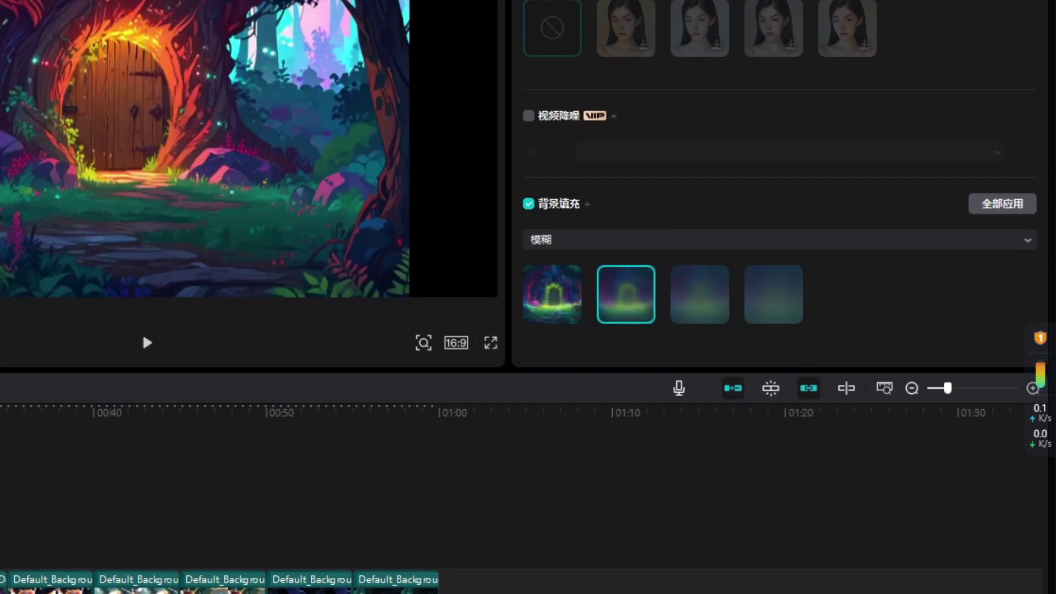
{"action": "left_click", "coordinate": [282, 441]}
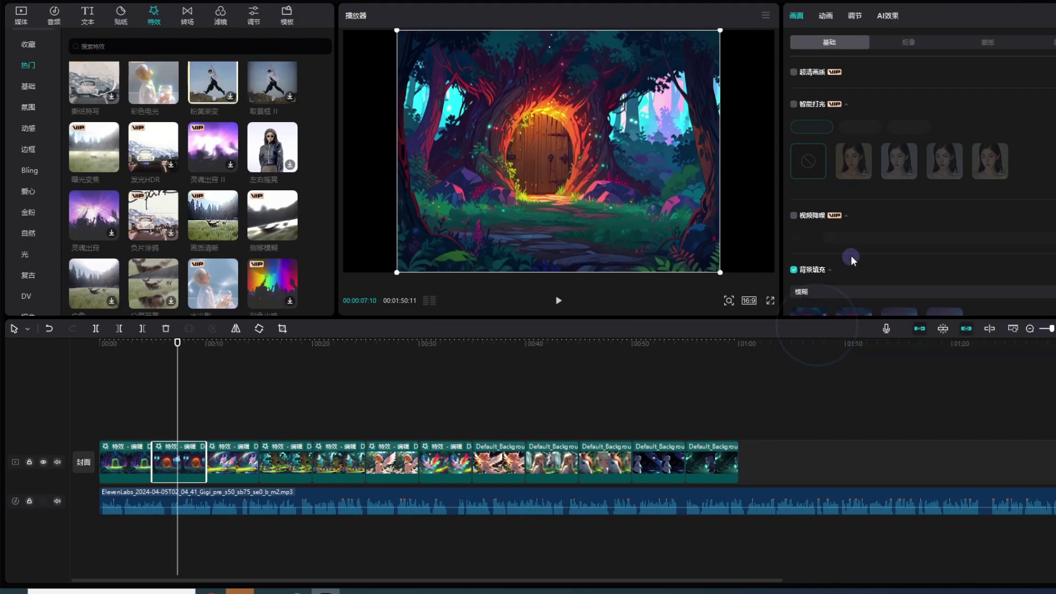
{"action": "left_click", "coordinate": [851, 276]}
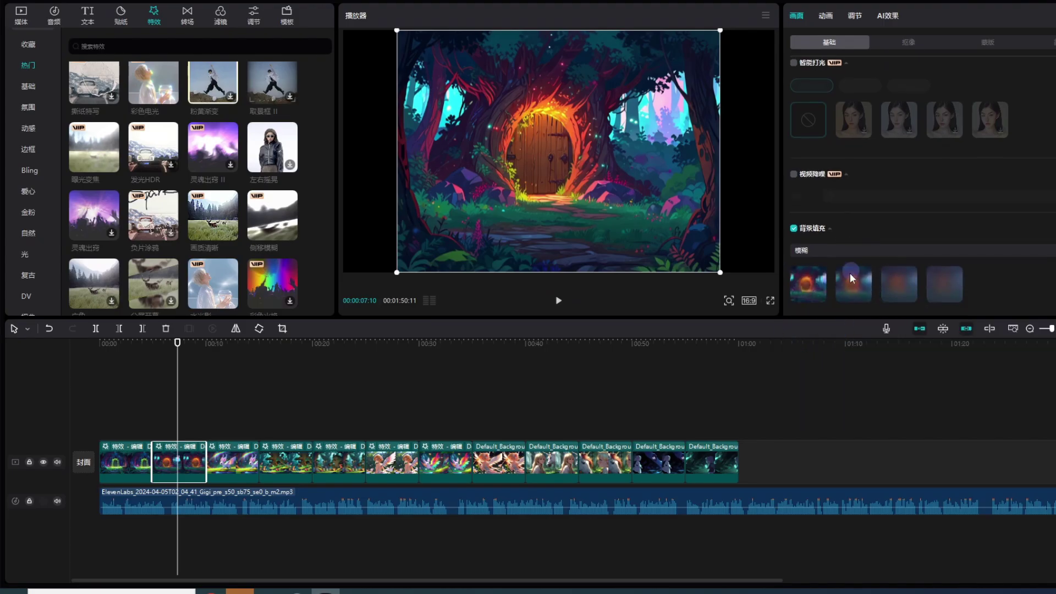
{"action": "left_click", "coordinate": [852, 281]}
{"action": "left_click", "coordinate": [275, 406]}
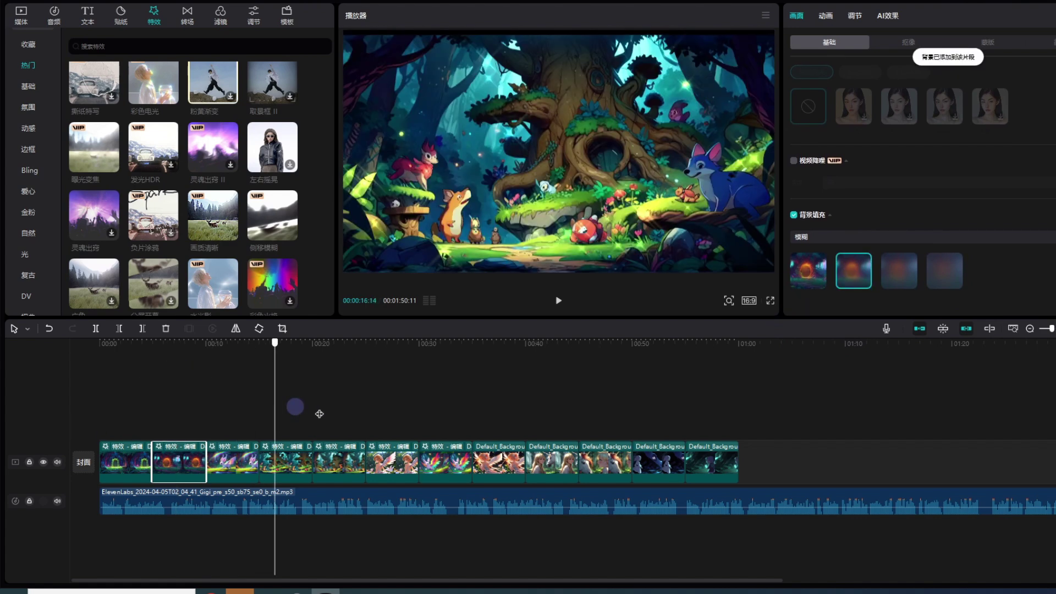
{"action": "left_click", "coordinate": [290, 418]}
{"action": "left_click", "coordinate": [429, 425]}
- Drop a transition from the 转场 library between the first two story clips
{"action": "key", "text": "Home"}
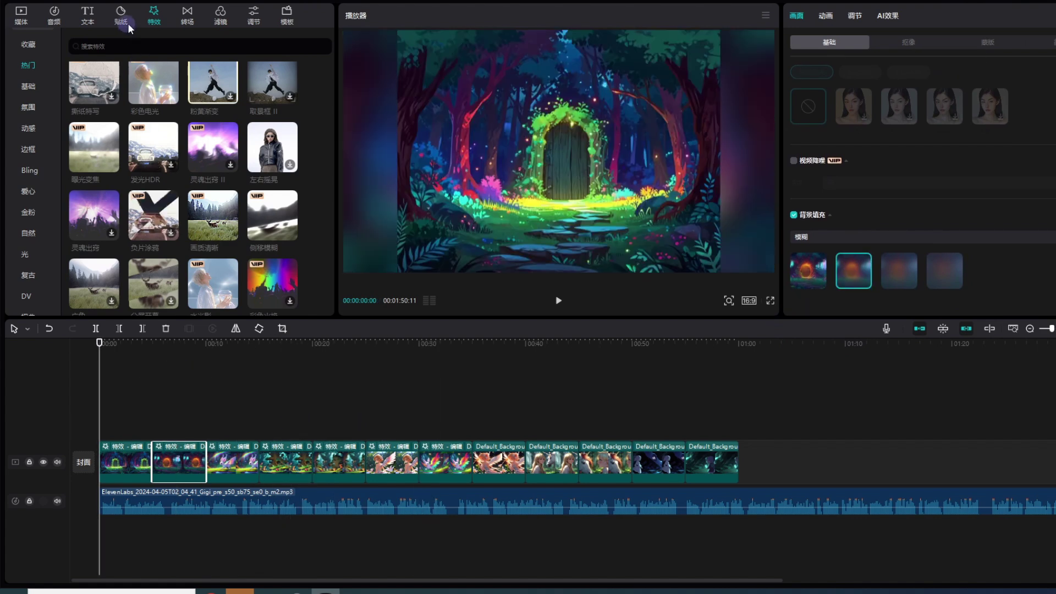
{"action": "left_click", "coordinate": [187, 22]}
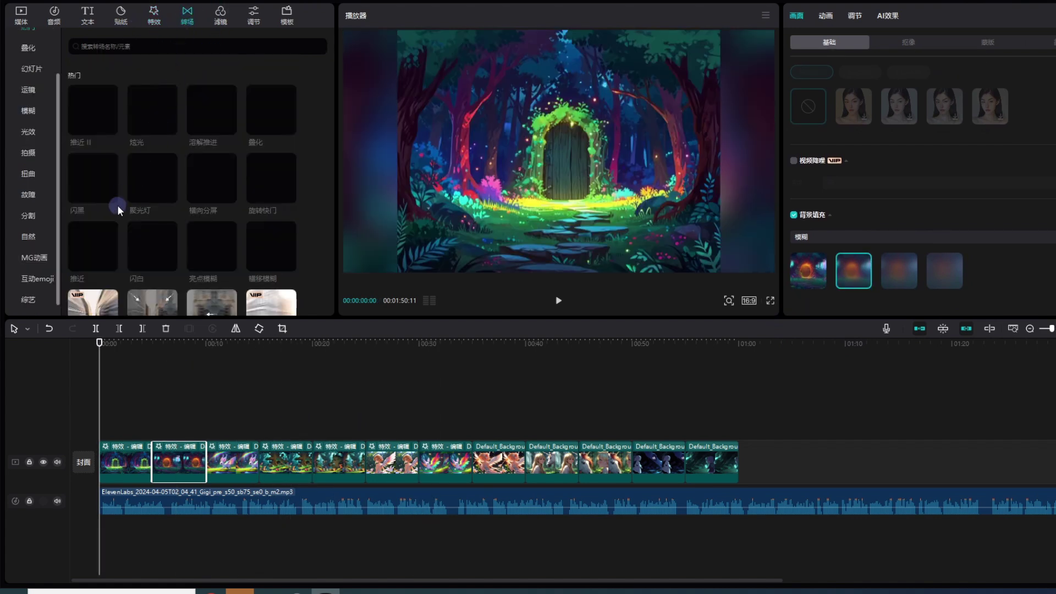
{"action": "scroll", "coordinate": [117, 225], "scroll_direction": "down", "scroll_amount": 2}
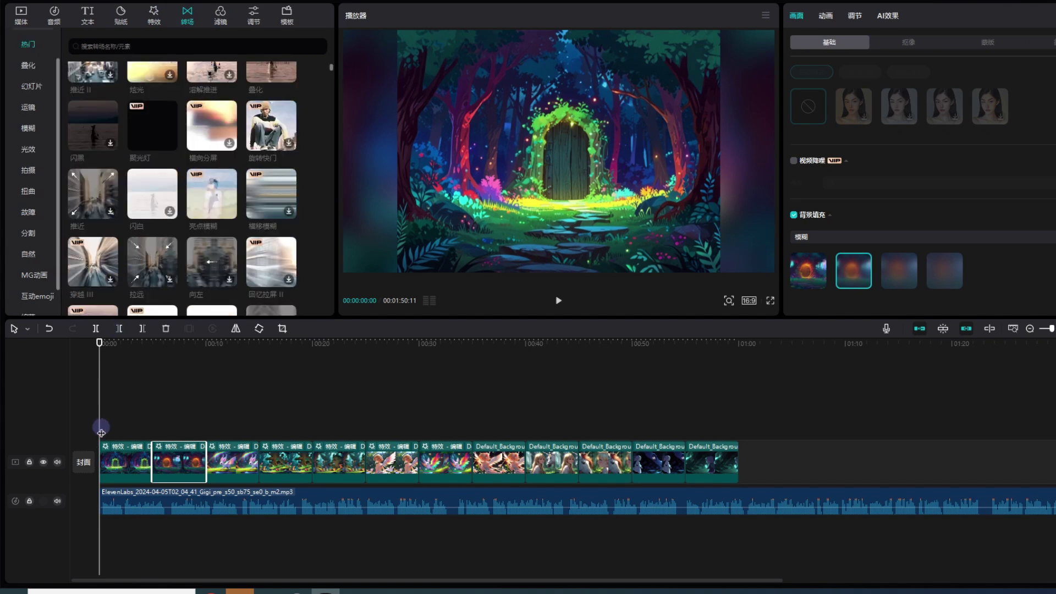
{"action": "left_click_drag", "start_coordinate": [101, 433], "coordinate": [129, 428]}
{"action": "scroll", "coordinate": [220, 220], "scroll_direction": "up", "scroll_amount": 2}
{"action": "left_click_drag", "start_coordinate": [266, 299], "coordinate": [148, 465]}
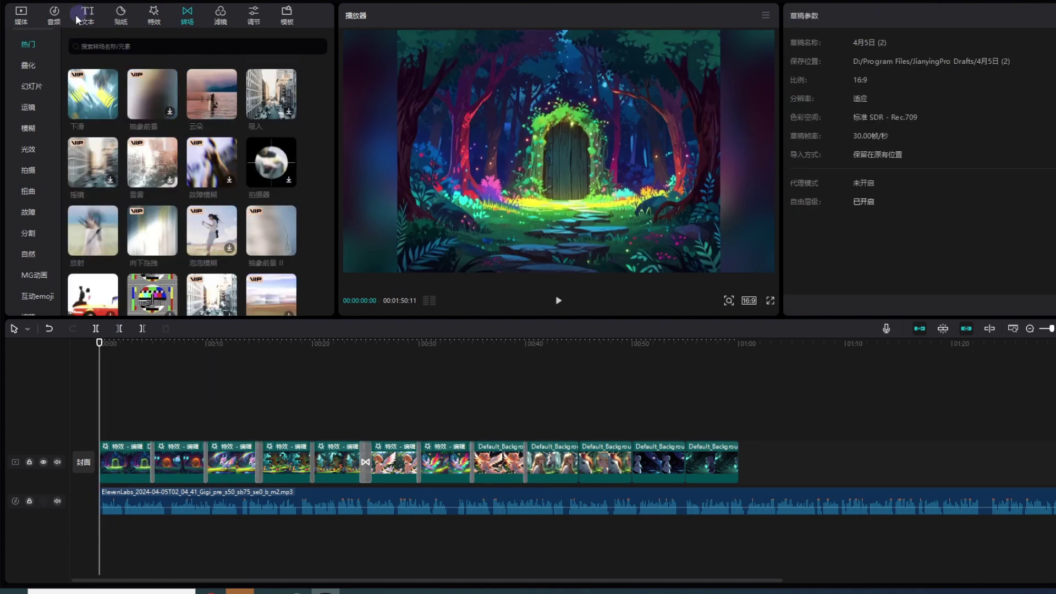
- Import the Calimba mp3 and place it on the timeline at 0:00
{"action": "left_click", "coordinate": [21, 16]}
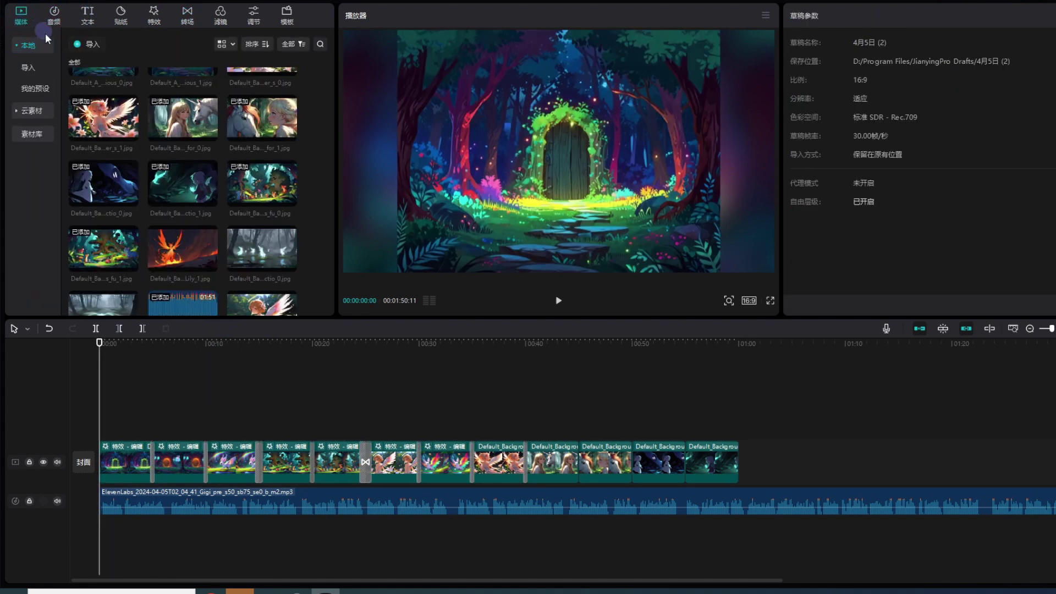
{"action": "scroll", "coordinate": [117, 114], "scroll_direction": "down", "scroll_amount": 2}
{"action": "left_click", "coordinate": [186, 147]}
{"action": "left_click", "coordinate": [88, 44]}
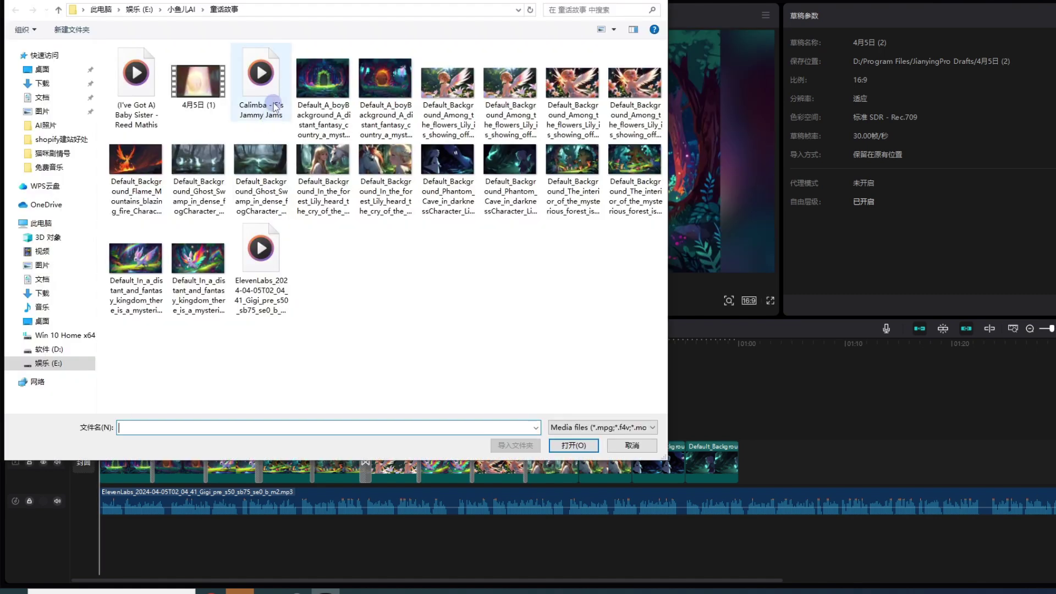
{"action": "left_click", "coordinate": [273, 102]}
{"action": "double_click", "coordinate": [272, 103]}
{"action": "left_click", "coordinate": [97, 191]}
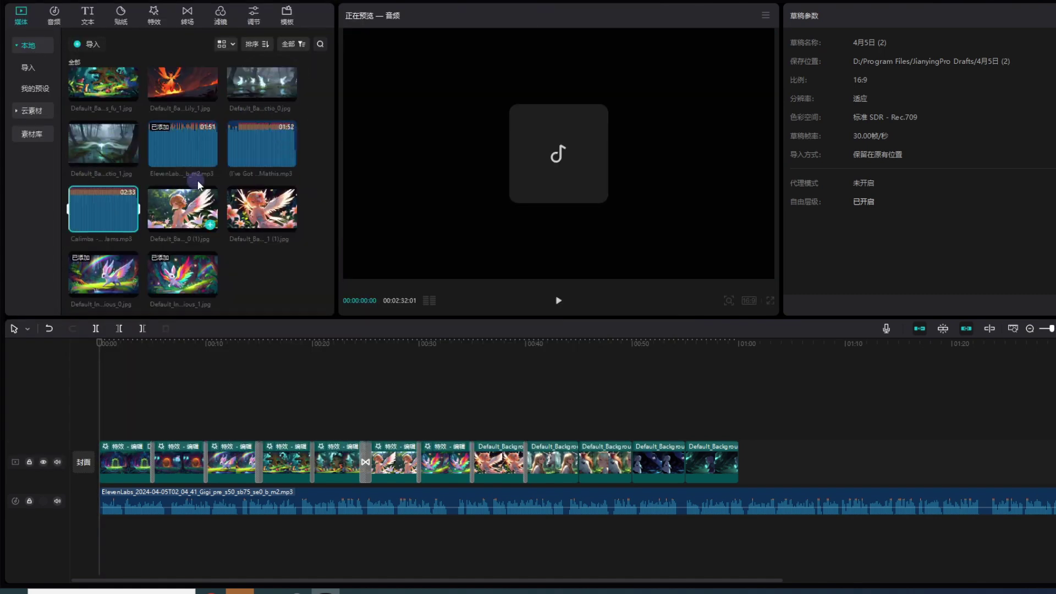
{"action": "left_click_drag", "start_coordinate": [103, 209], "coordinate": [106, 411]}
- Lower the Calimba music volume to about -10, check the mix, and park the playhead at 1:00
{"action": "left_click", "coordinate": [357, 534]}
{"action": "left_click", "coordinate": [137, 394]}
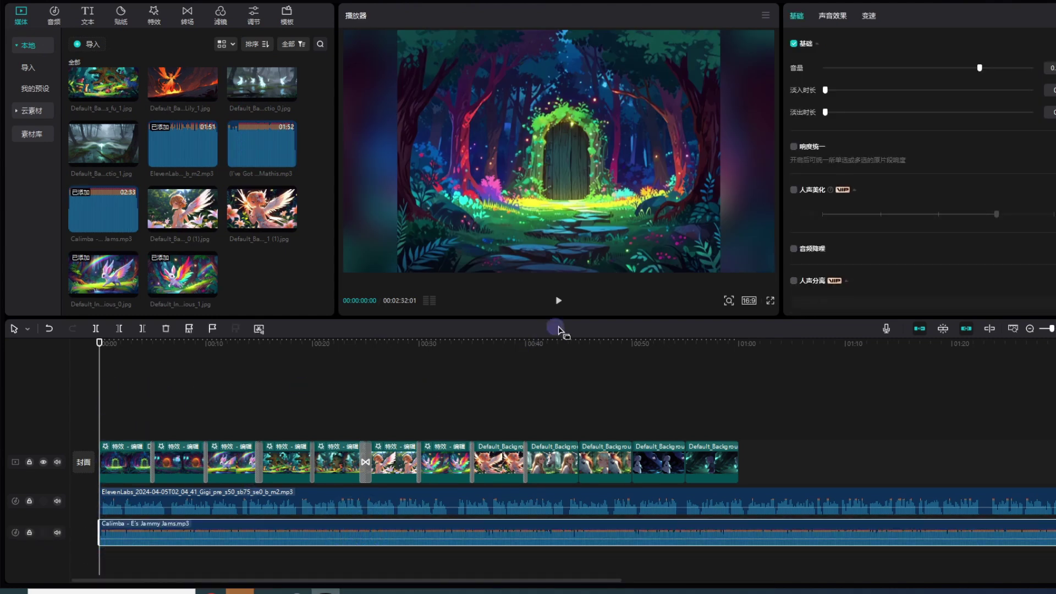
{"action": "left_click", "coordinate": [560, 302]}
{"action": "left_click", "coordinate": [172, 544]}
{"action": "left_click", "coordinate": [977, 193]}
{"action": "left_click_drag", "start_coordinate": [977, 67], "coordinate": [934, 68]}
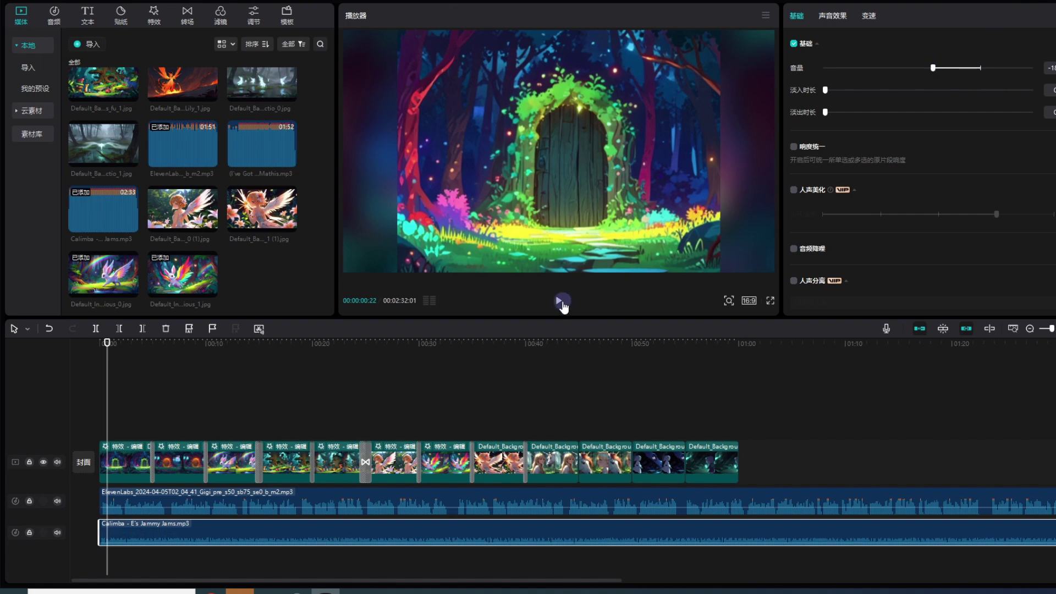
{"action": "left_click", "coordinate": [559, 301]}
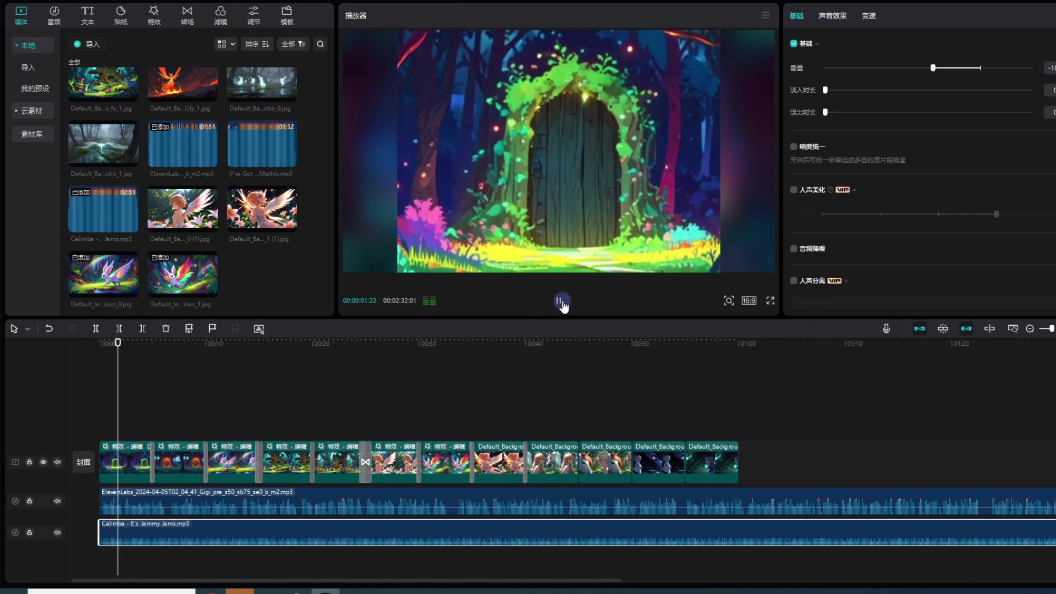
{"action": "left_click", "coordinate": [560, 300]}
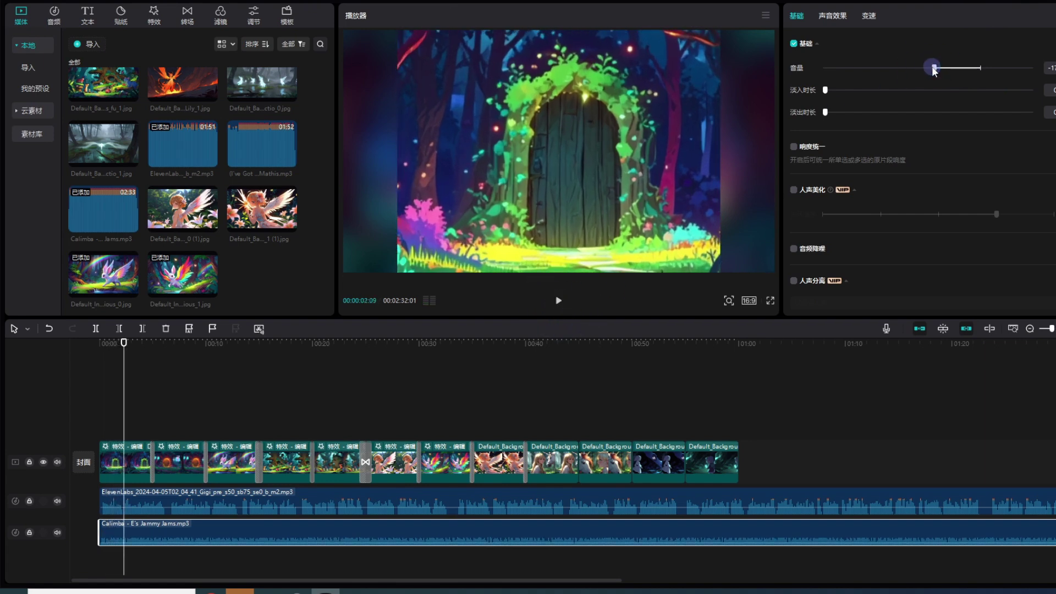
{"action": "left_click_drag", "start_coordinate": [113, 389], "coordinate": [737, 427]}
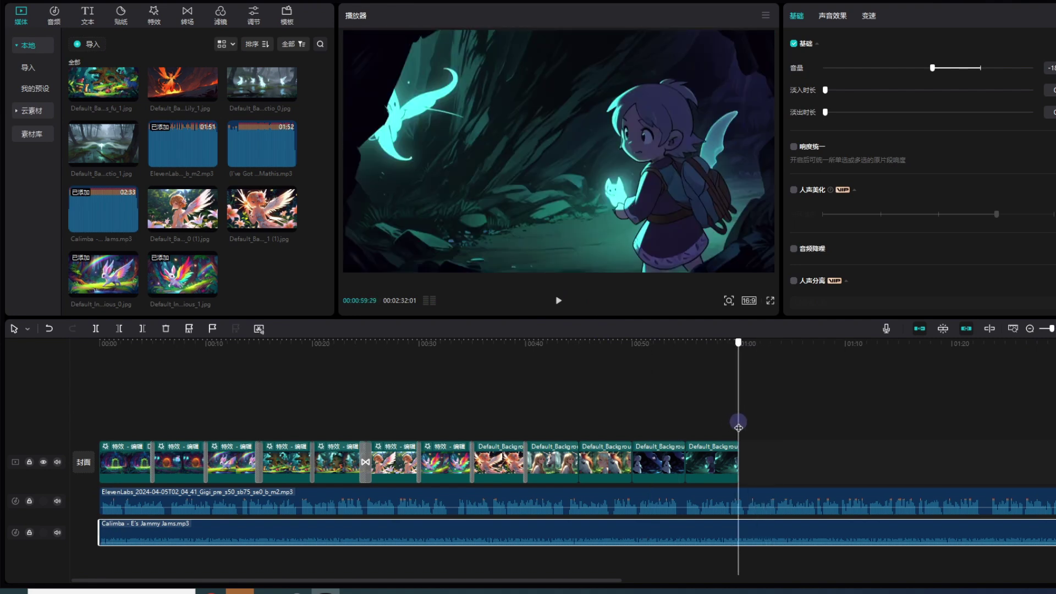
{"action": "left_click_drag", "start_coordinate": [738, 427], "coordinate": [738, 427]}
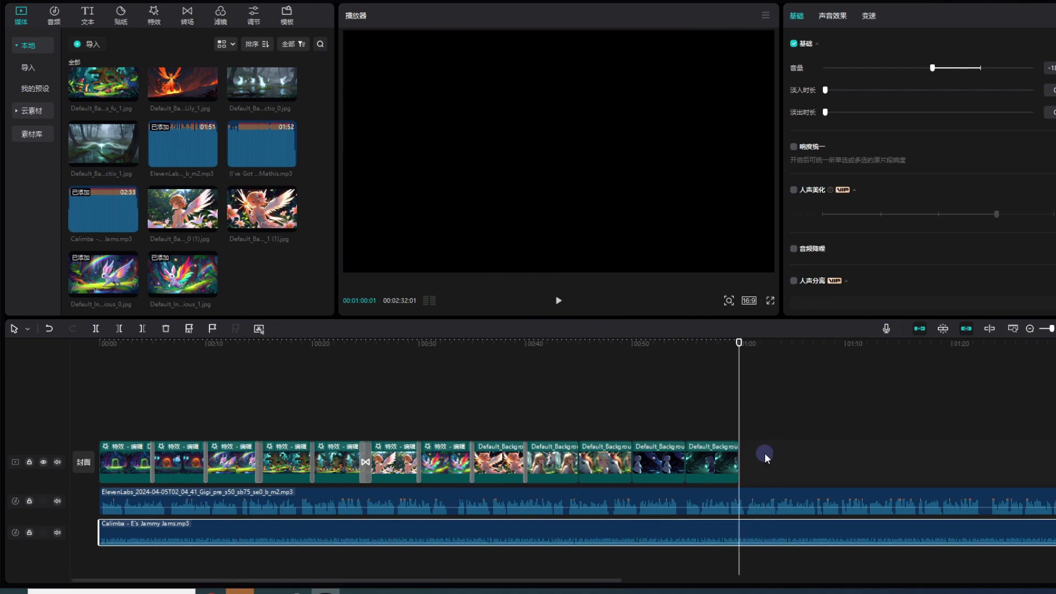
- Trim the narration and music to end at 1:00, then play the whole video full screen
{"action": "left_click", "coordinate": [917, 564]}
{"action": "left_click_drag", "start_coordinate": [916, 564], "coordinate": [745, 490]}
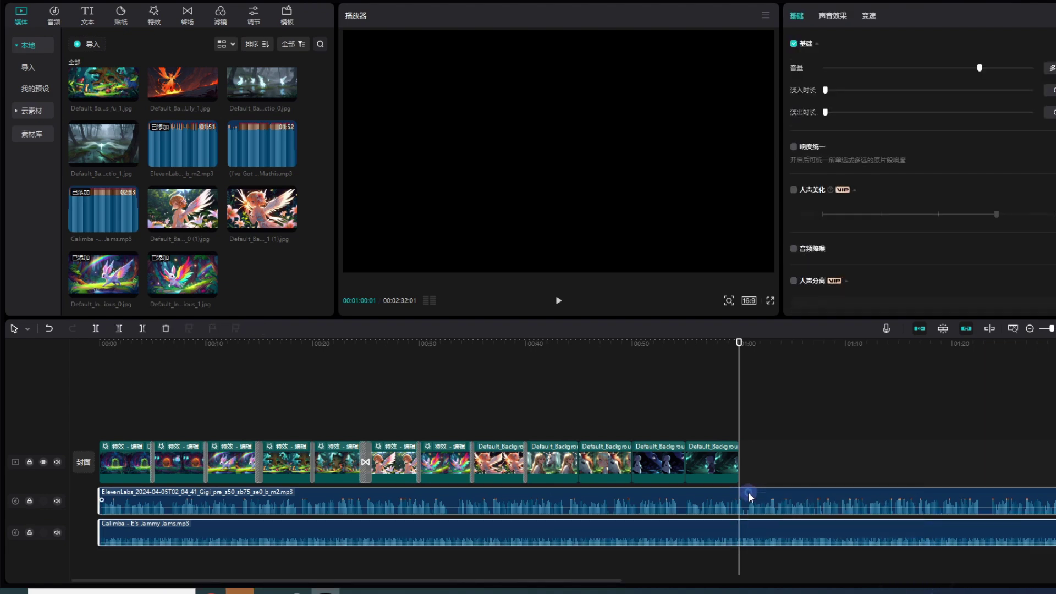
{"action": "left_click", "coordinate": [142, 328]}
{"action": "left_click_drag", "start_coordinate": [322, 418], "coordinate": [28, 418]}
{"action": "left_click", "coordinate": [770, 300]}
{"action": "left_click", "coordinate": [403, 559]}
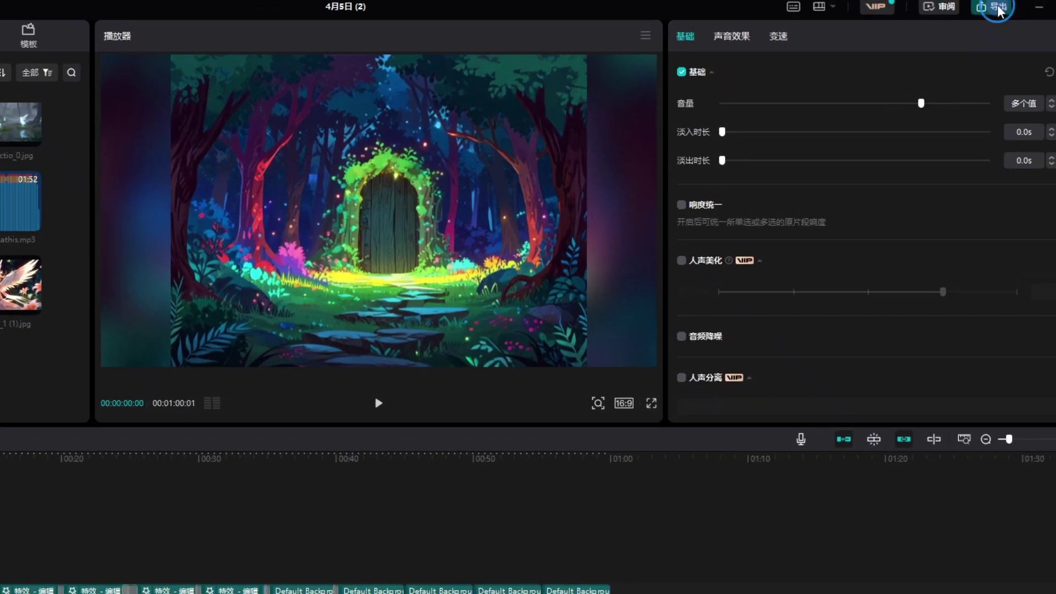
- Export the video as a 1080P, 30fps, H.264 mp4
{"action": "left_click", "coordinate": [1031, 0]}
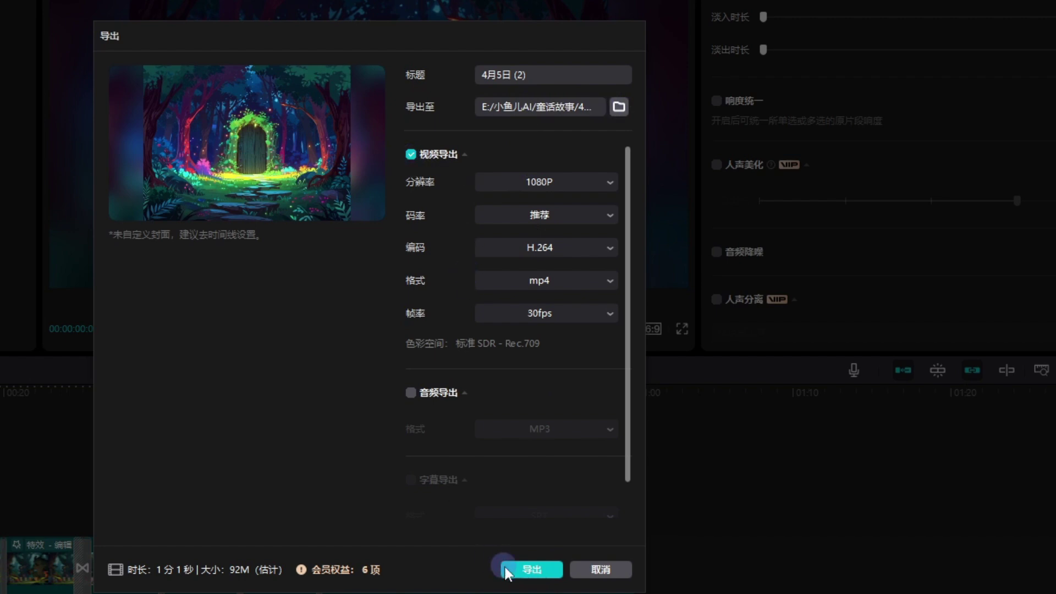
{"action": "left_click", "coordinate": [532, 568]}
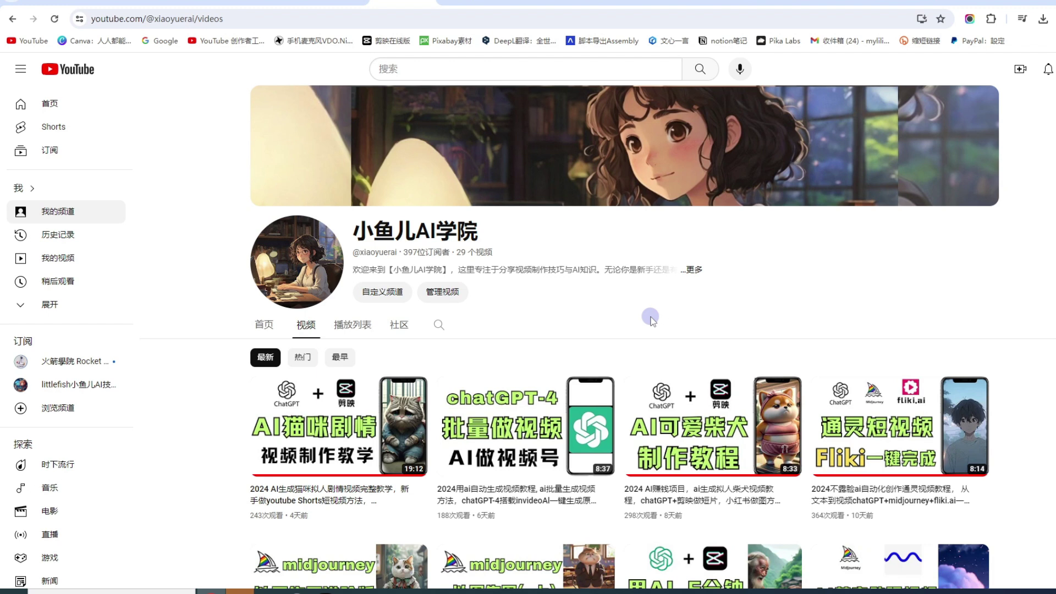
{"action": "scroll", "coordinate": [652, 318], "scroll_direction": "down", "scroll_amount": 3}
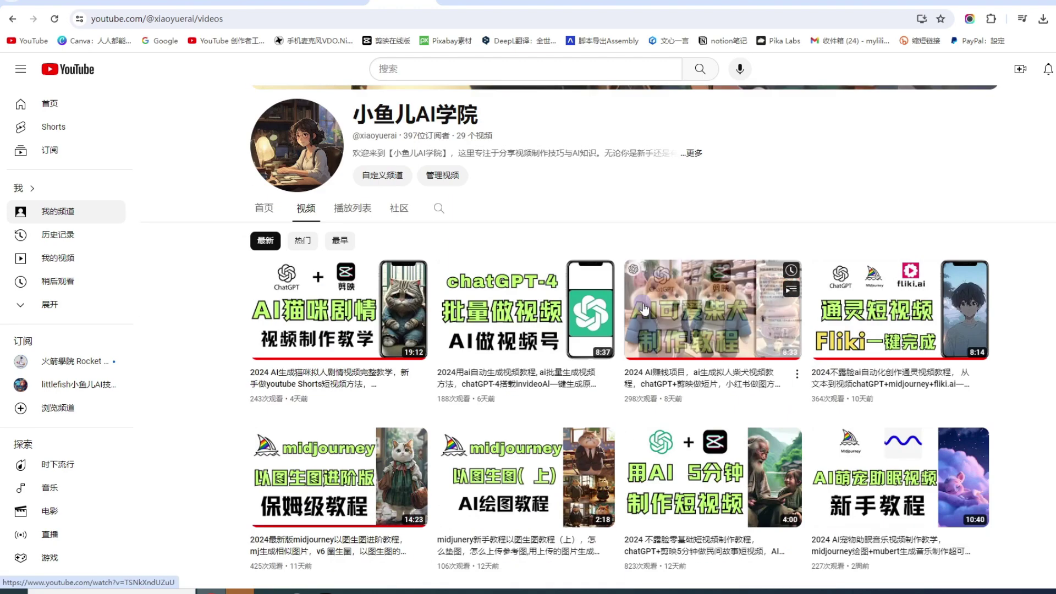
{"action": "scroll", "coordinate": [688, 319], "scroll_direction": "up", "scroll_amount": 3}
{"action": "scroll", "coordinate": [701, 321], "scroll_direction": "down", "scroll_amount": 4}
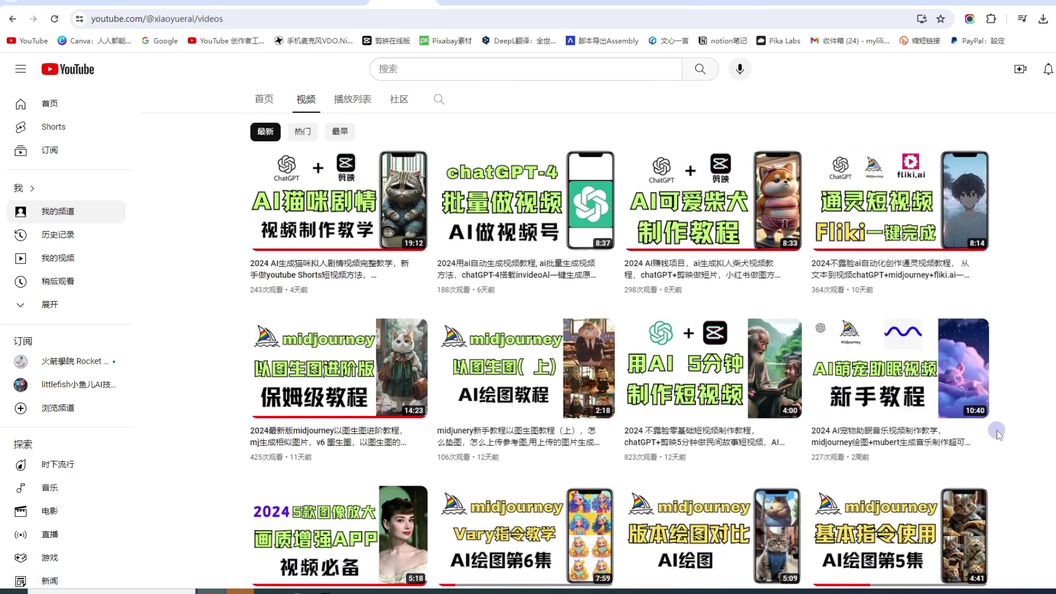
{"action": "scroll", "coordinate": [807, 248], "scroll_direction": "up", "scroll_amount": 3}
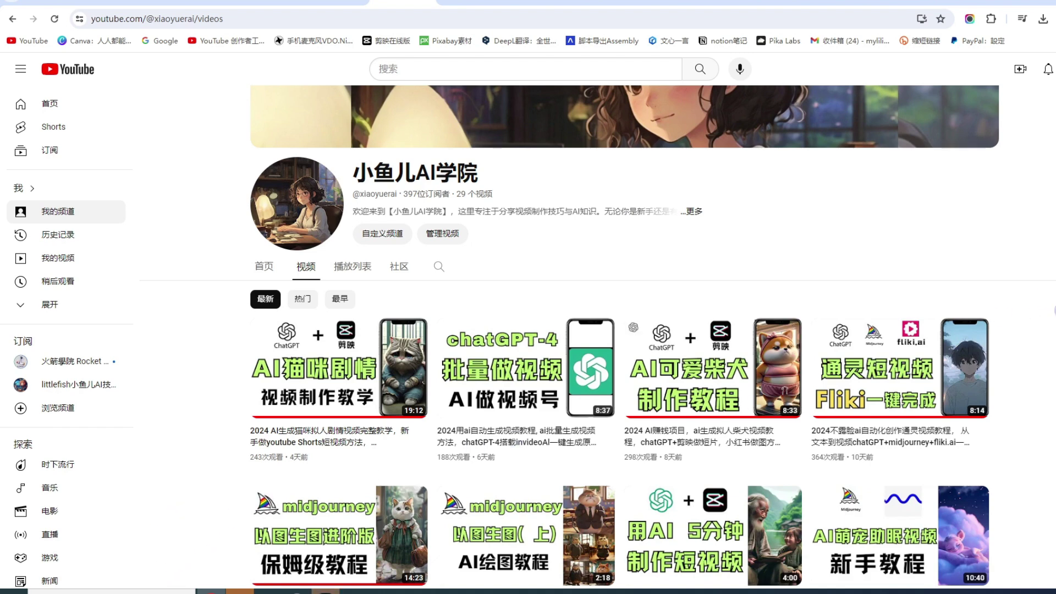
{"action": "scroll", "coordinate": [624, 337], "scroll_direction": "down", "scroll_amount": 1}
{"action": "scroll", "coordinate": [597, 336], "scroll_direction": "down", "scroll_amount": 2}
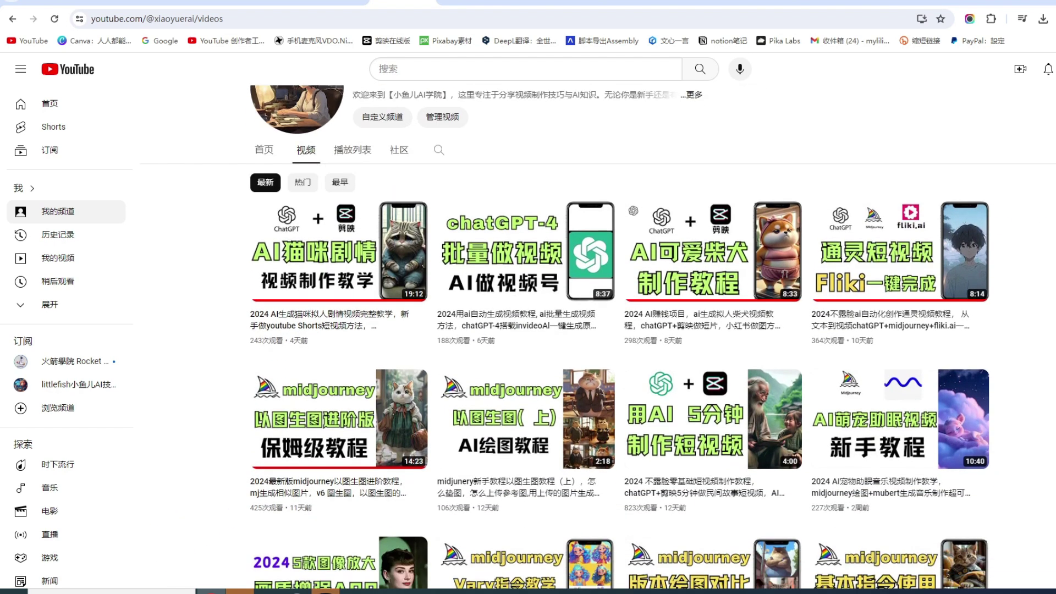